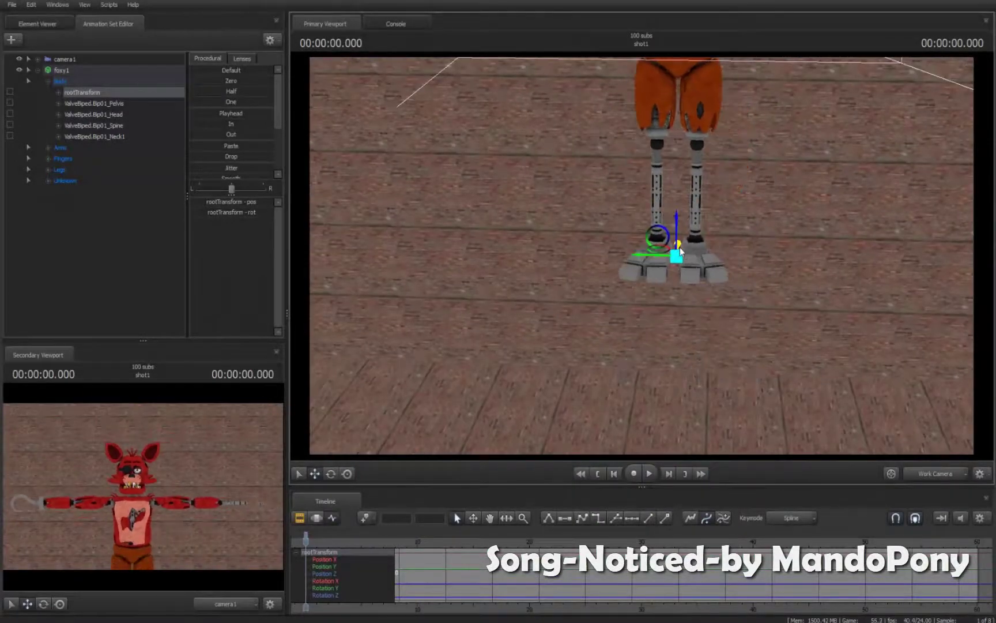
- Duplicate the foxy1 animation set and move the copy by its rootTransform so it stands beside the original
right_click(61, 71)
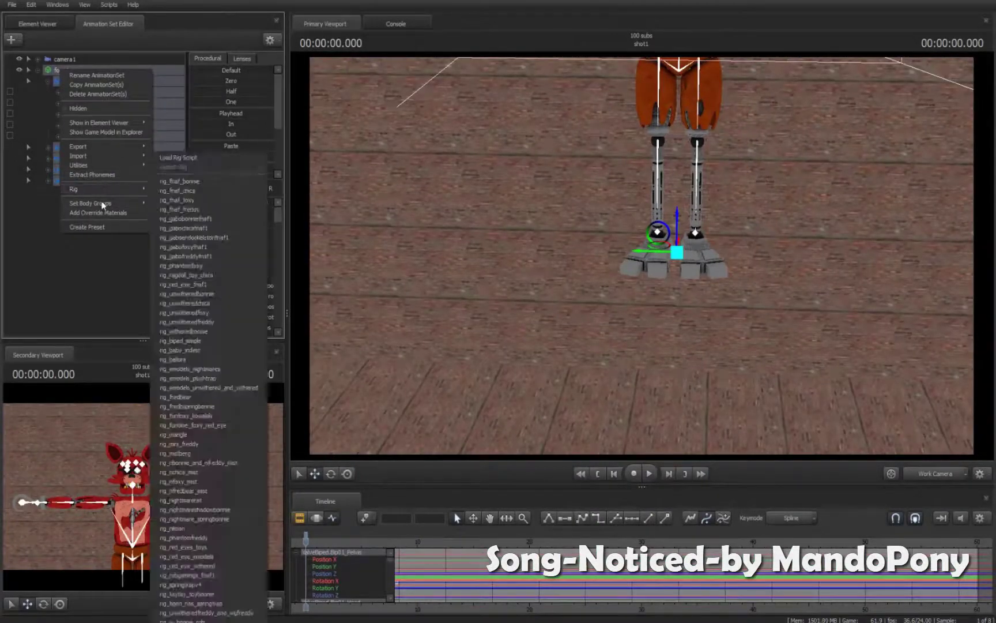
click(96, 84)
right_click(99, 192)
click(109, 213)
click(82, 214)
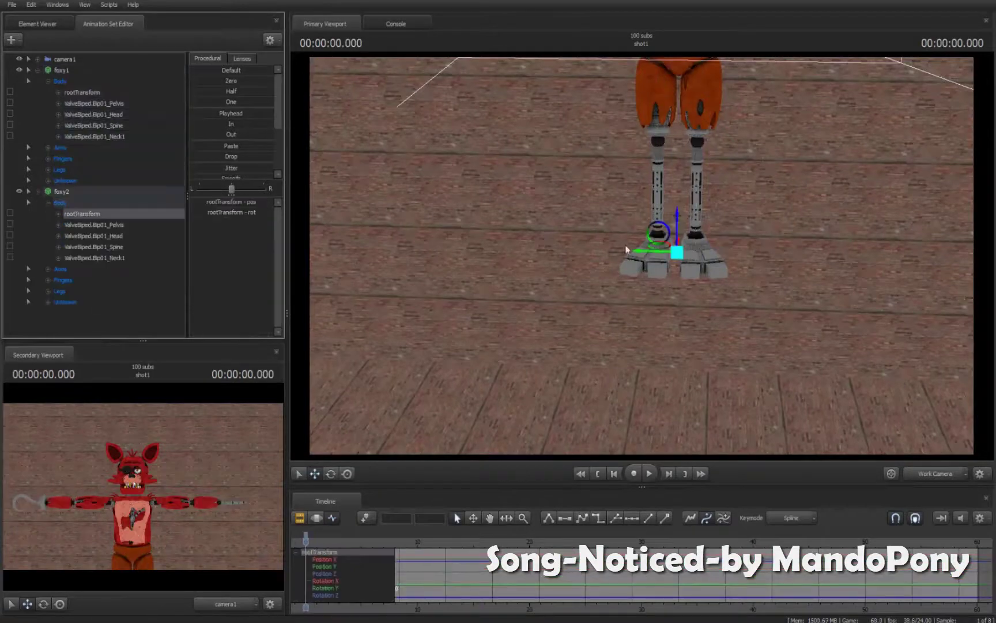
- Switch foxy1's R_Hand body group so its right arm has a regular hand instead of the hook
right_click(98, 195)
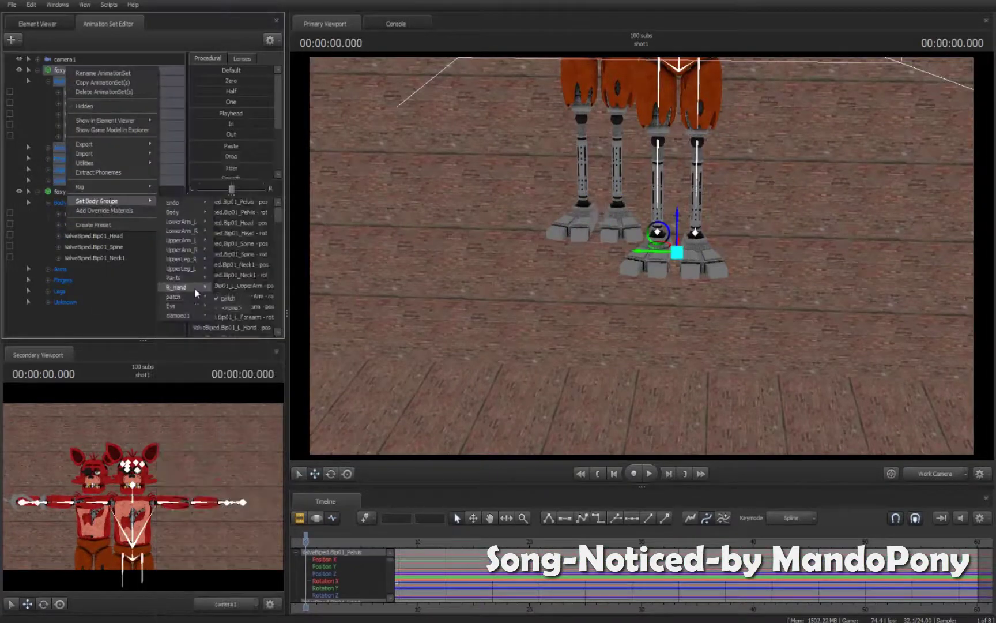
click(190, 290)
- Rotate foxy1's left upper arm downward and bend the left forearm up so the hand is raised
drag(459, 298, 438, 323)
click(331, 473)
click(634, 164)
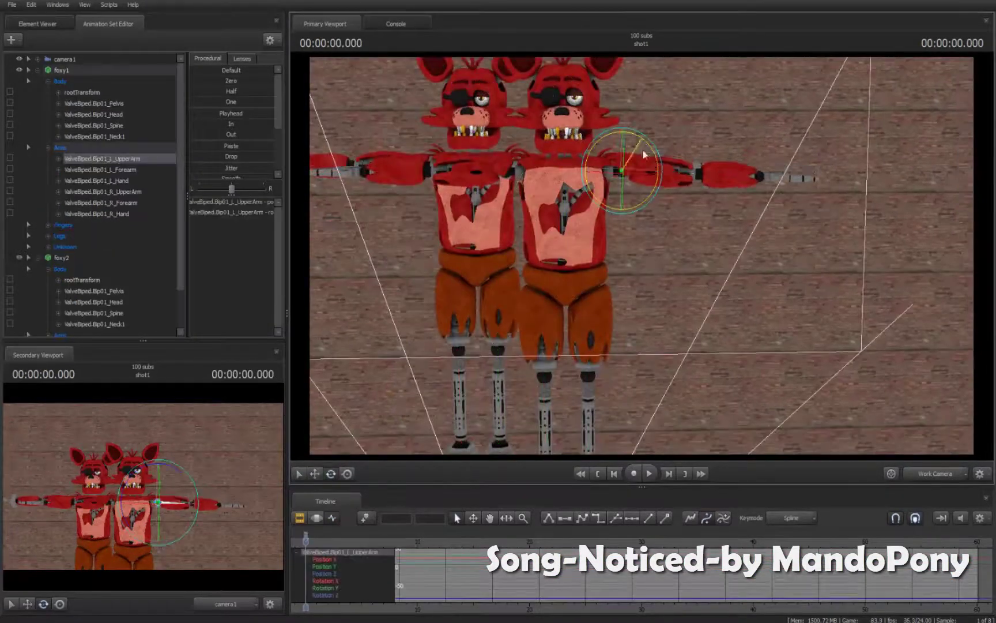
drag(652, 173, 692, 173)
click(663, 254)
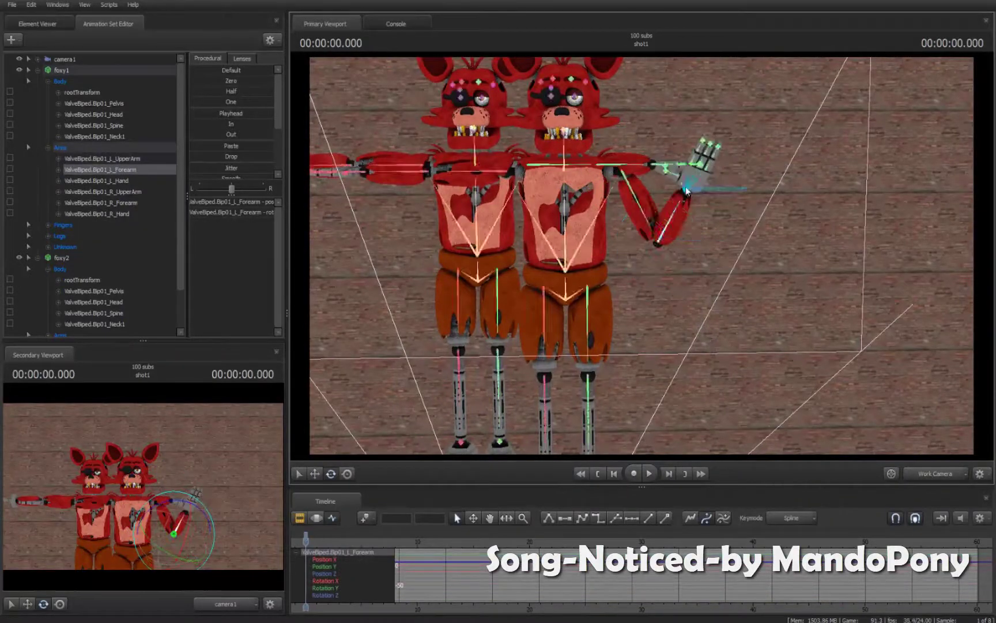
- Focus on foxy1's raised left hand and adjust the pose of its fingers and thumb
click(677, 182)
key(f)
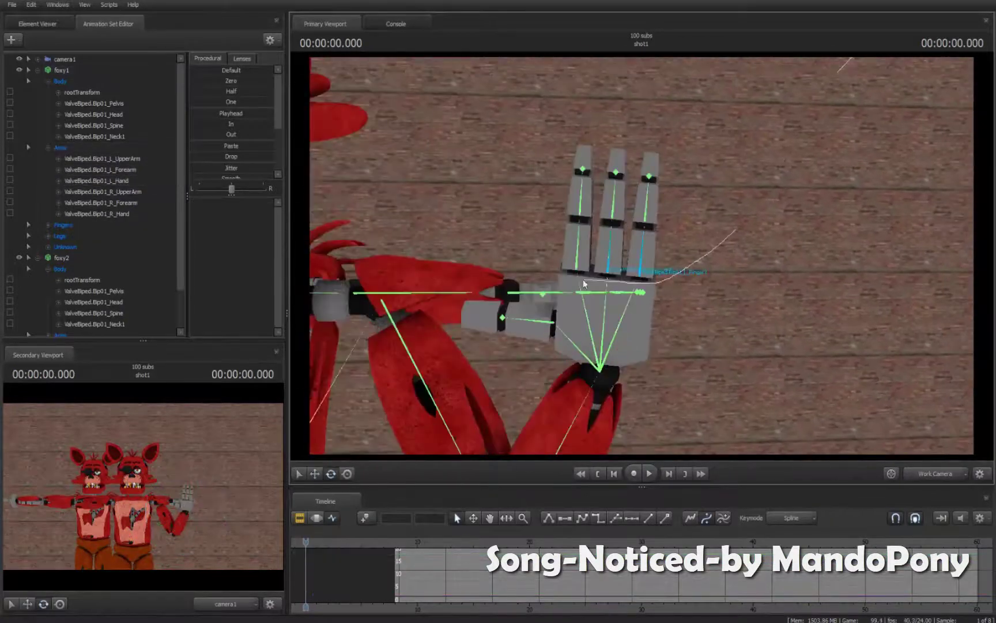
click(584, 284)
click(546, 316)
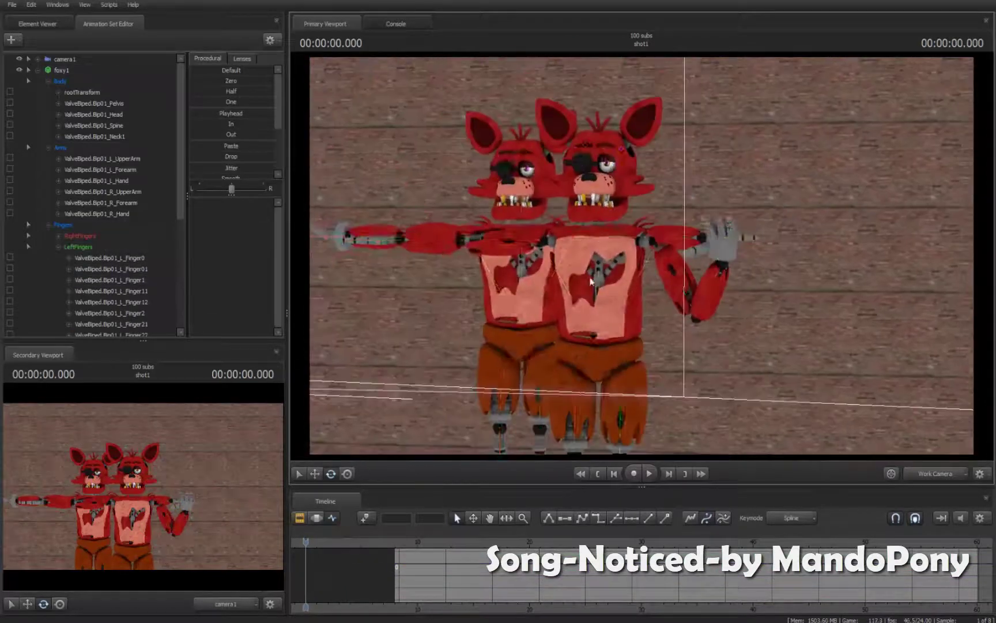
- Rotate foxy1's right upper arm and forearm so the arm hangs down in front of foxy2
click(591, 281)
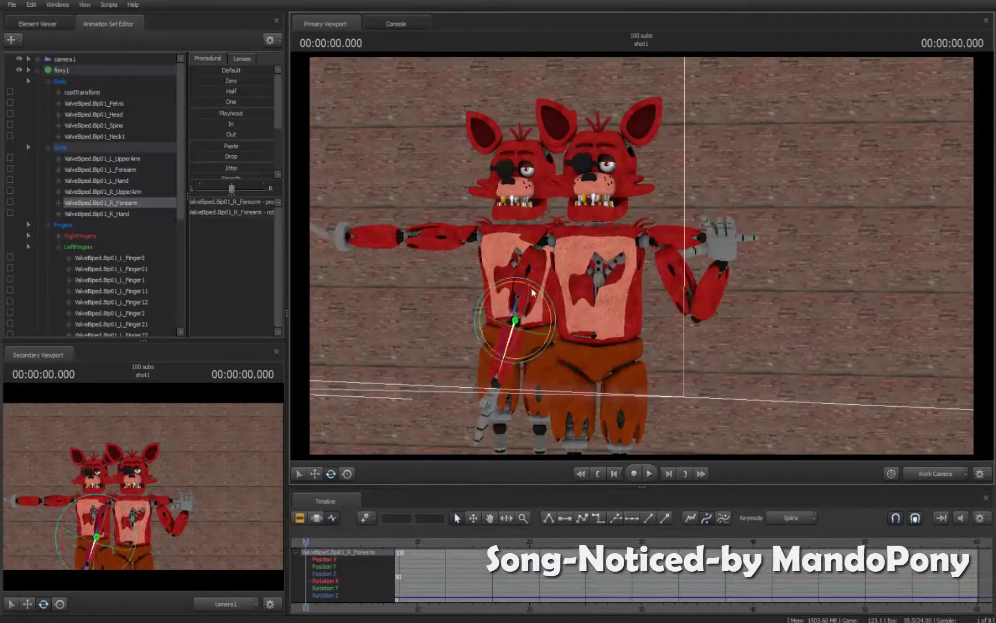
drag(591, 281, 568, 257)
- Shape foxy1's facial expression by opening the jaw, lifting the eye patch and opening both eyelids wide
scroll(583, 243, up, 3)
click(583, 242)
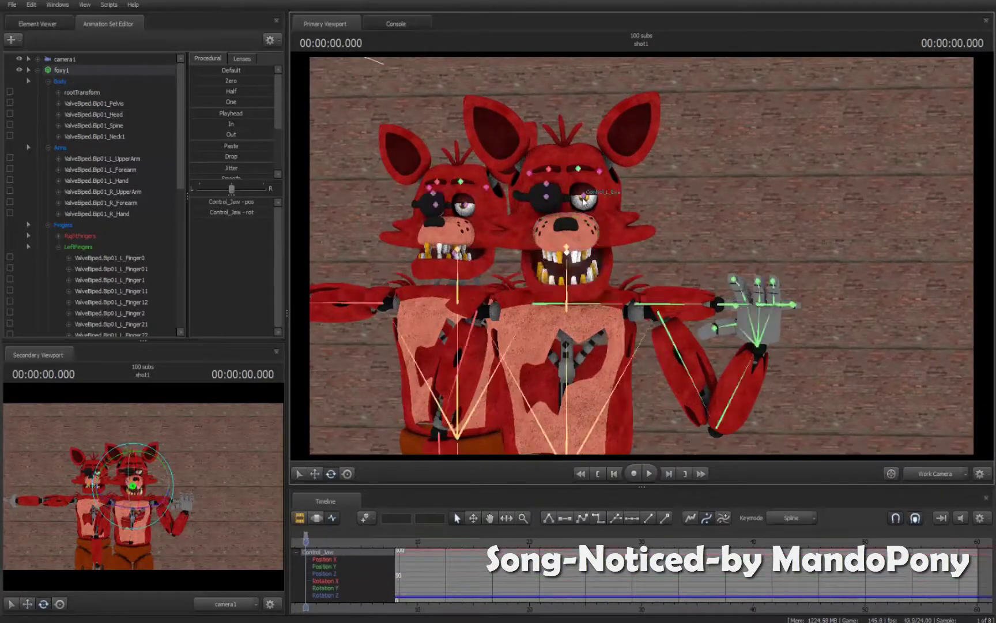
click(547, 187)
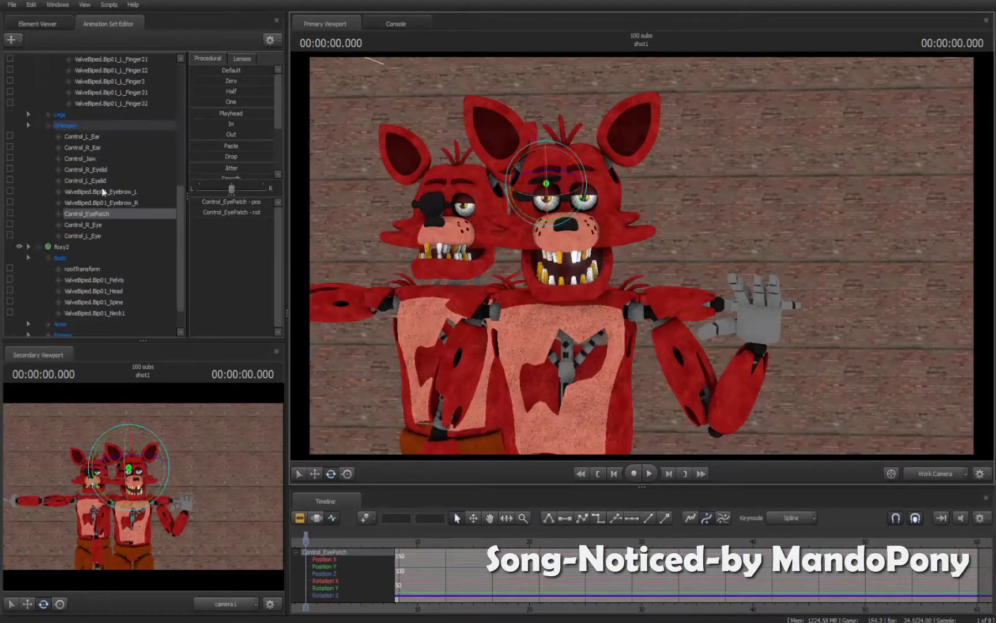
click(553, 199)
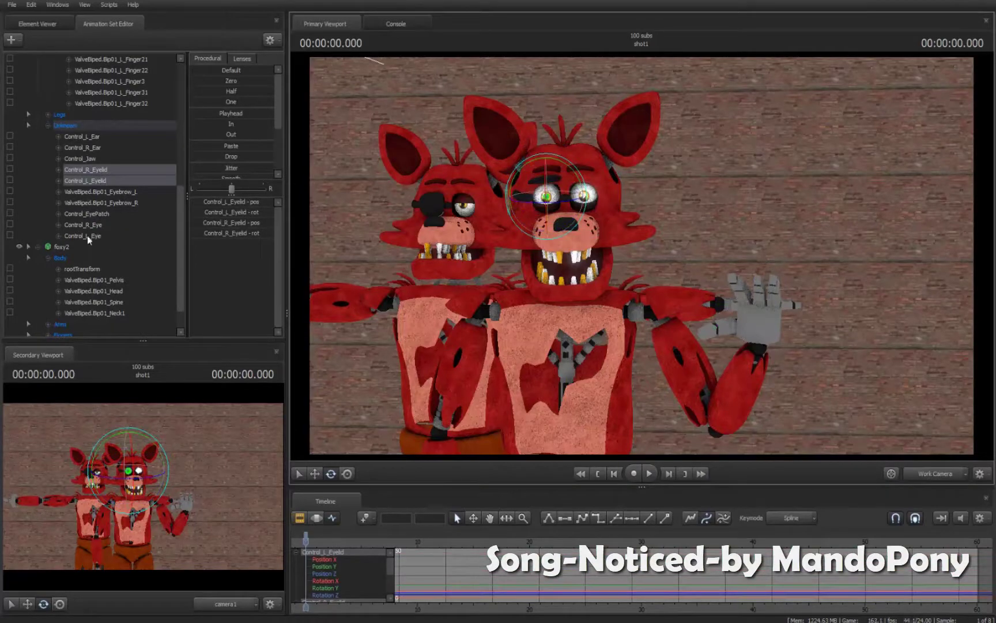
click(640, 254)
- Turn foxy2's head toward foxy1 and open its uncovered eye wide
drag(640, 253, 640, 300)
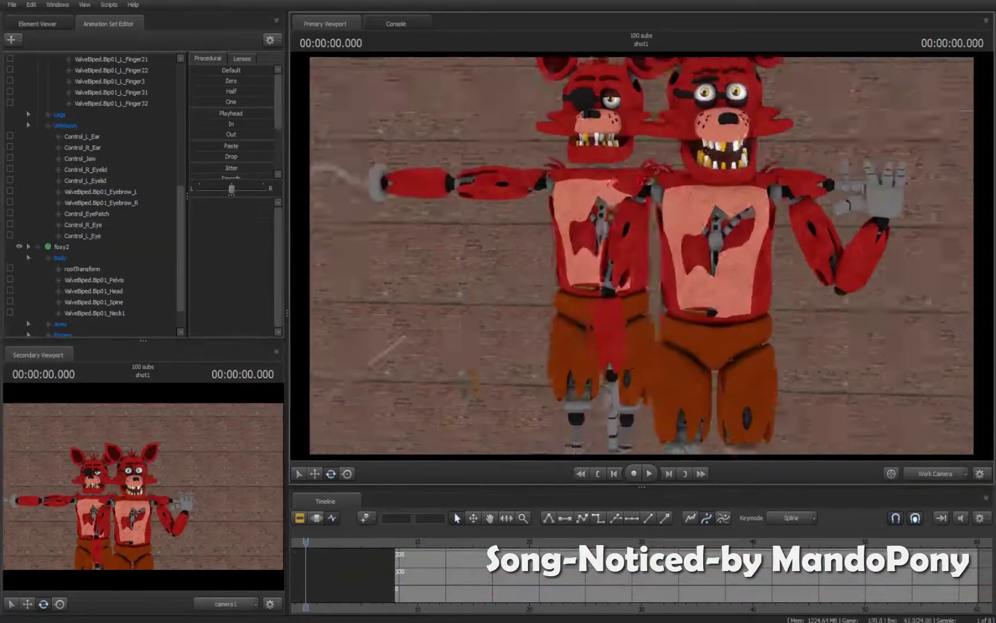
click(567, 110)
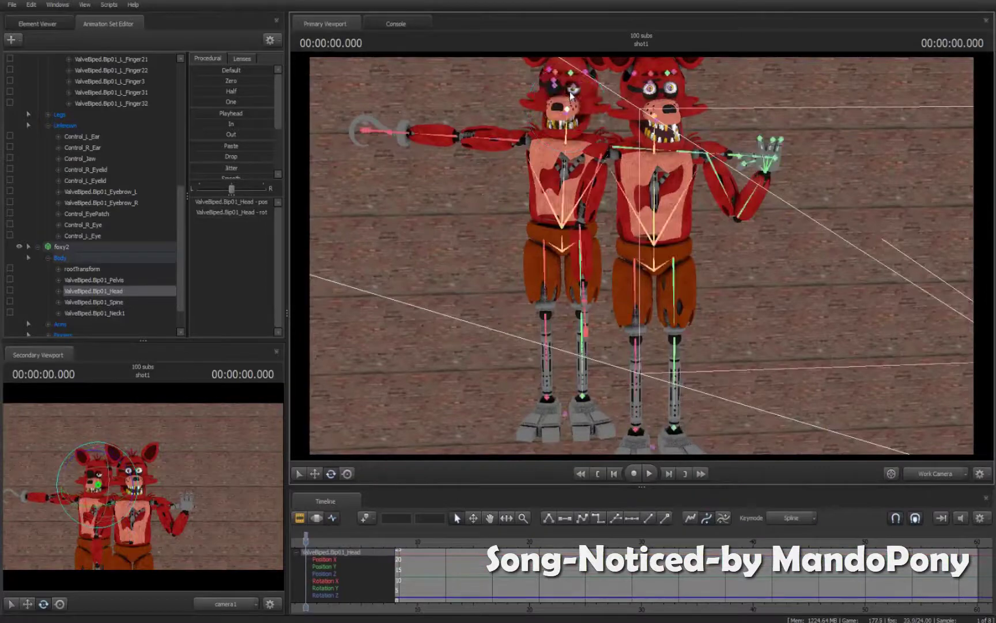
drag(612, 138, 577, 230)
- Curl the fingers of foxy2's left hand, including the Finger2 and Finger3 joints, over foxy1's shoulder
click(637, 155)
click(637, 154)
click(526, 252)
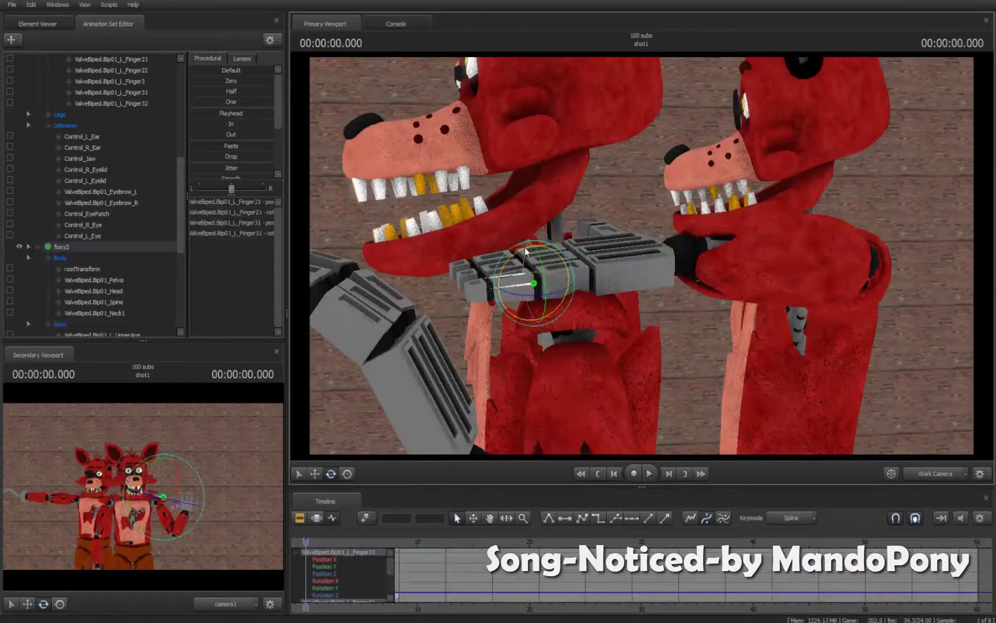
click(508, 271)
drag(507, 271, 477, 284)
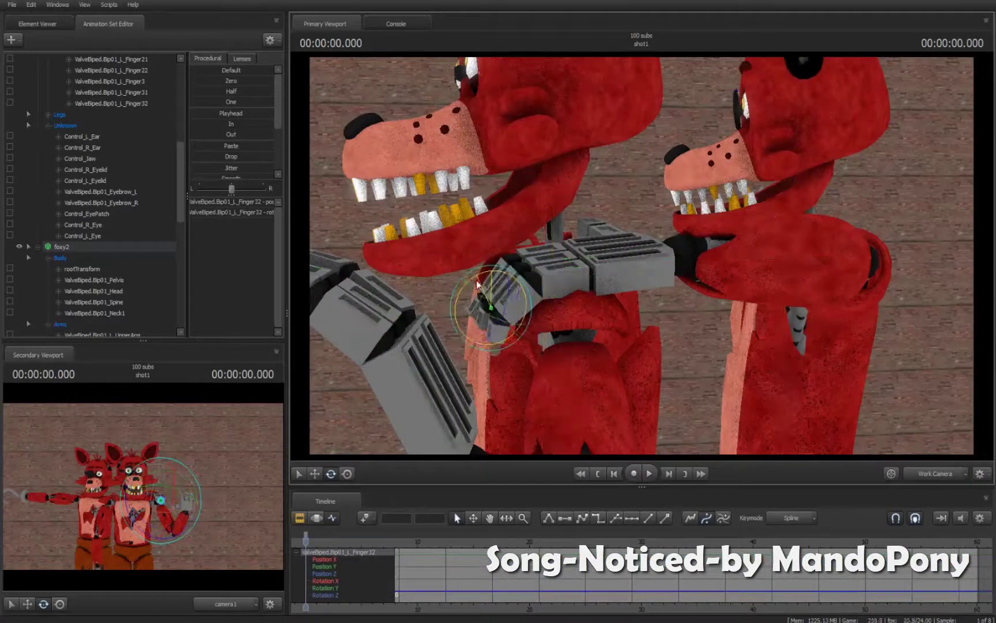
- Lower foxy2's right upper arm and bend the right forearm so the hook points upward
click(611, 242)
drag(611, 242, 589, 254)
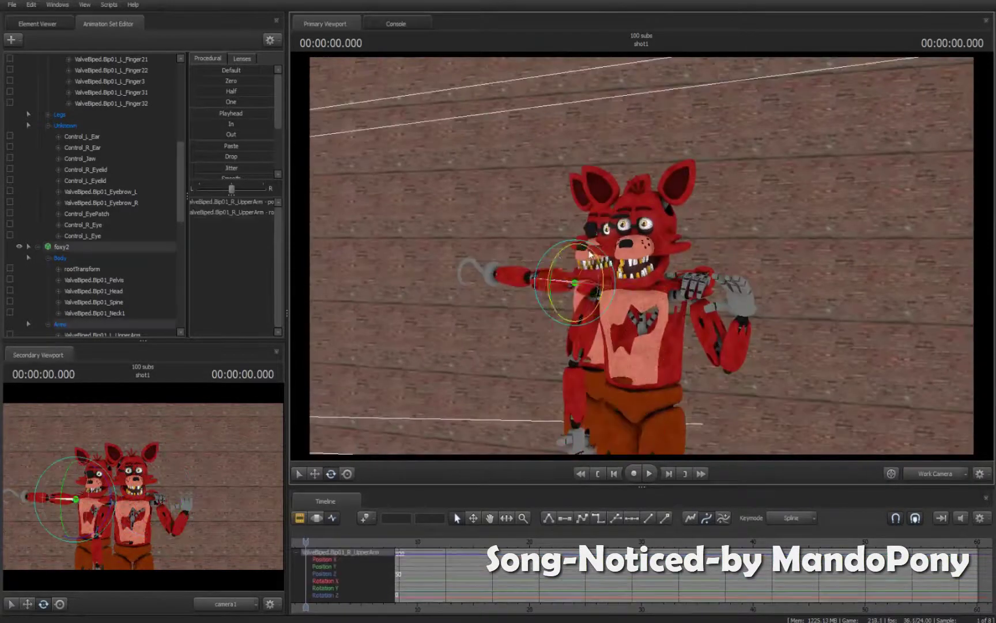
click(557, 321)
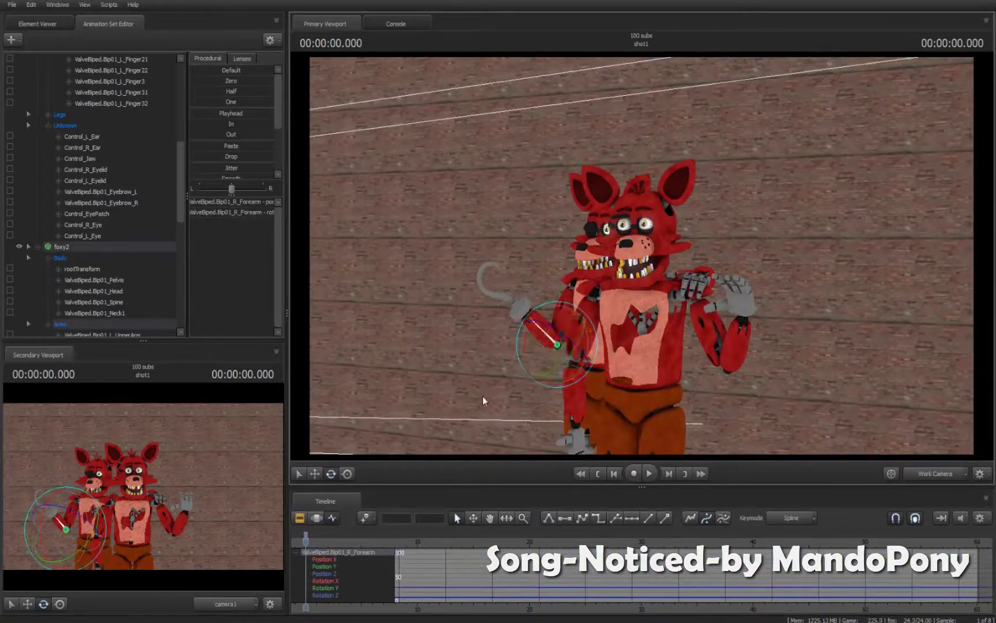
- Add an animation set for the emodels freddy.mdl model, filtering the workshop models by "freddy"
click(11, 40)
click(52, 58)
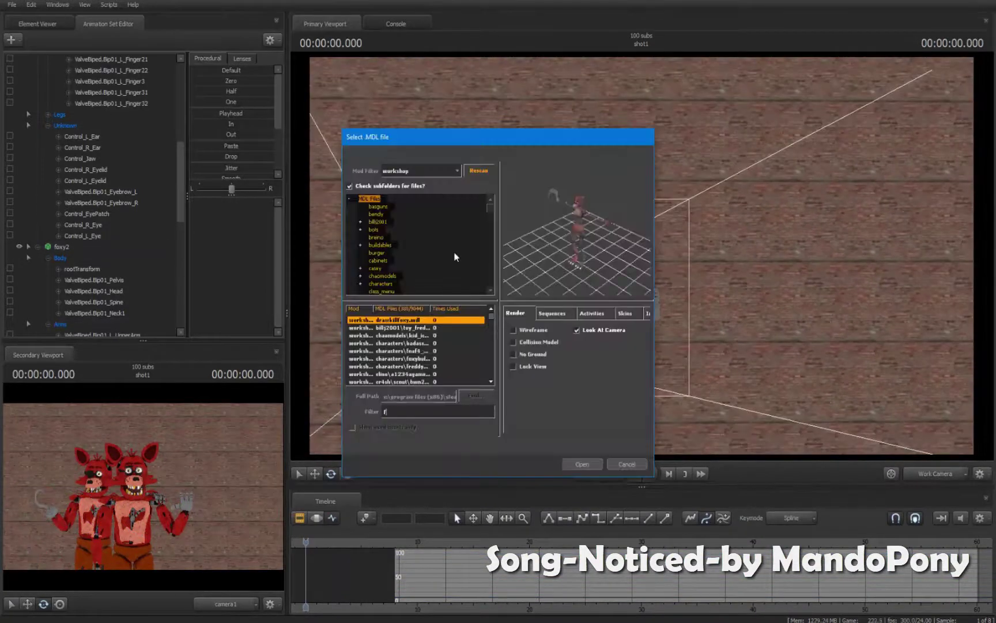
key(Down)
key(Down)
key(Down)
key(Down)
key(Down)
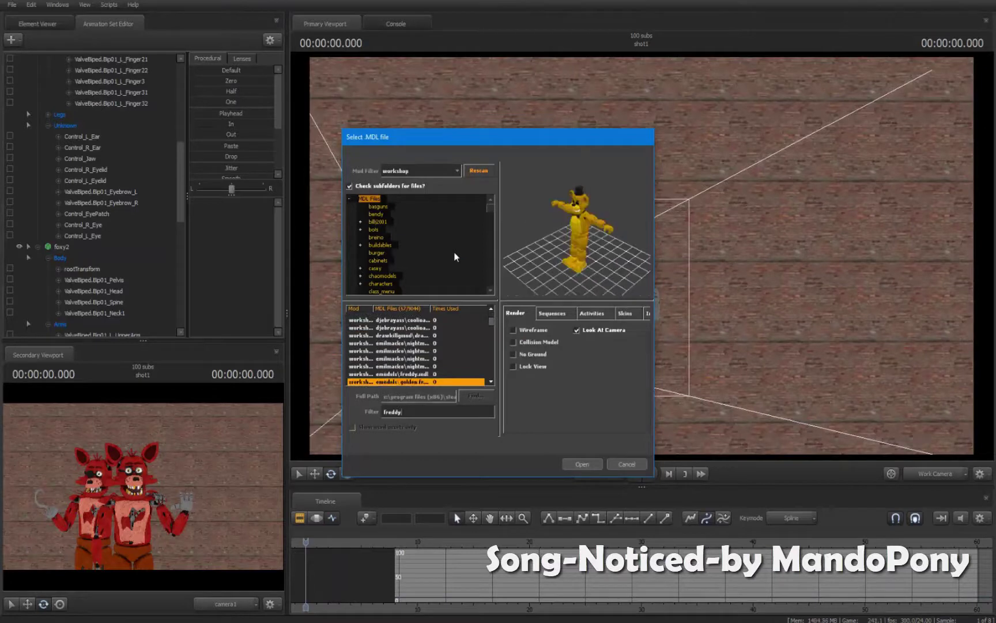
key(Up)
key(Return)
- Move the new Freddy model by its rootTransform so it stands next to foxy1, on the side opposite foxy2
click(626, 390)
drag(632, 376, 721, 287)
scroll(634, 346, up, 5)
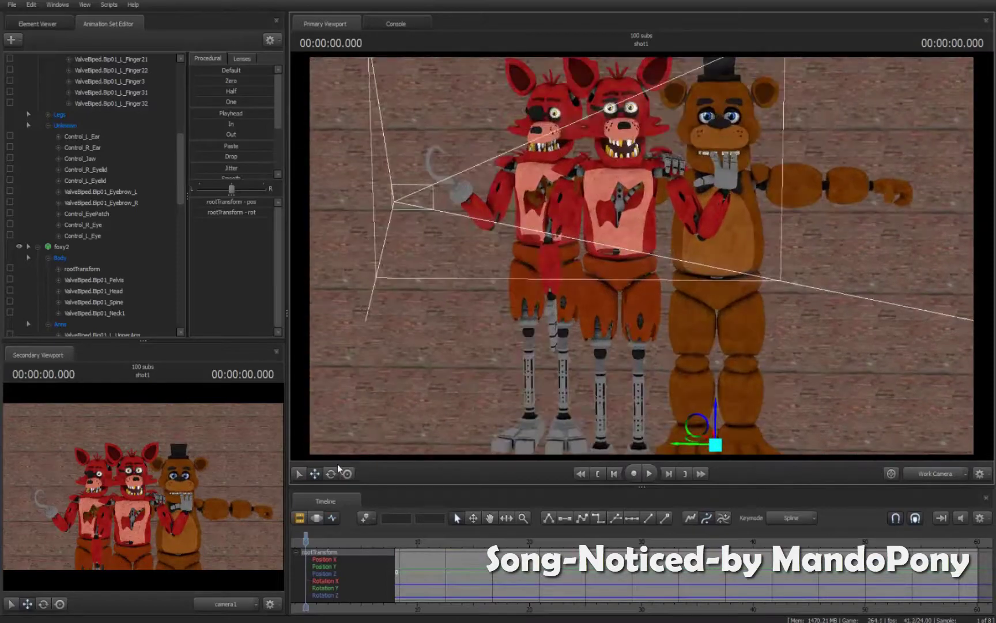
- Rotate Freddy's right upper arm and forearm so the arm reaches behind foxy1
click(338, 471)
click(675, 160)
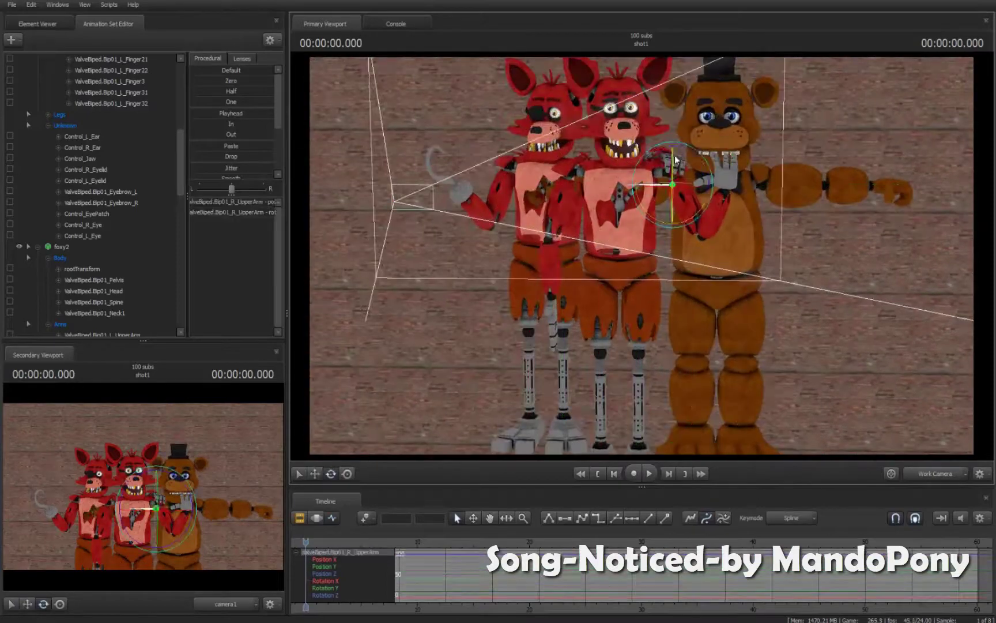
click(663, 169)
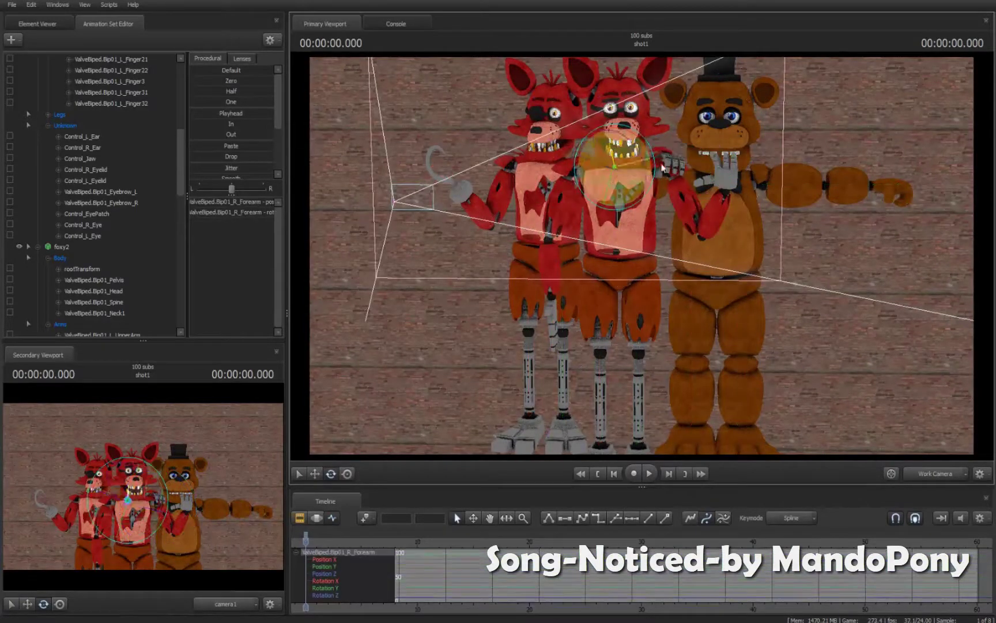
click(666, 170)
- Lower foxy1's raised left arm away from Freddy's face and drop Freddy's left arm to his side
scroll(663, 185, up, 4)
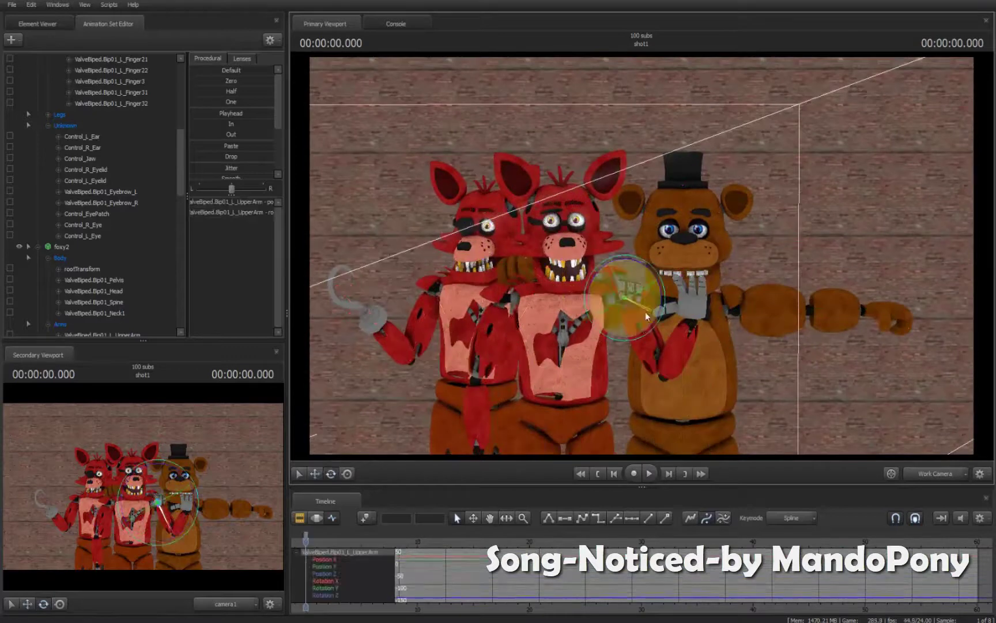
drag(647, 316, 650, 327)
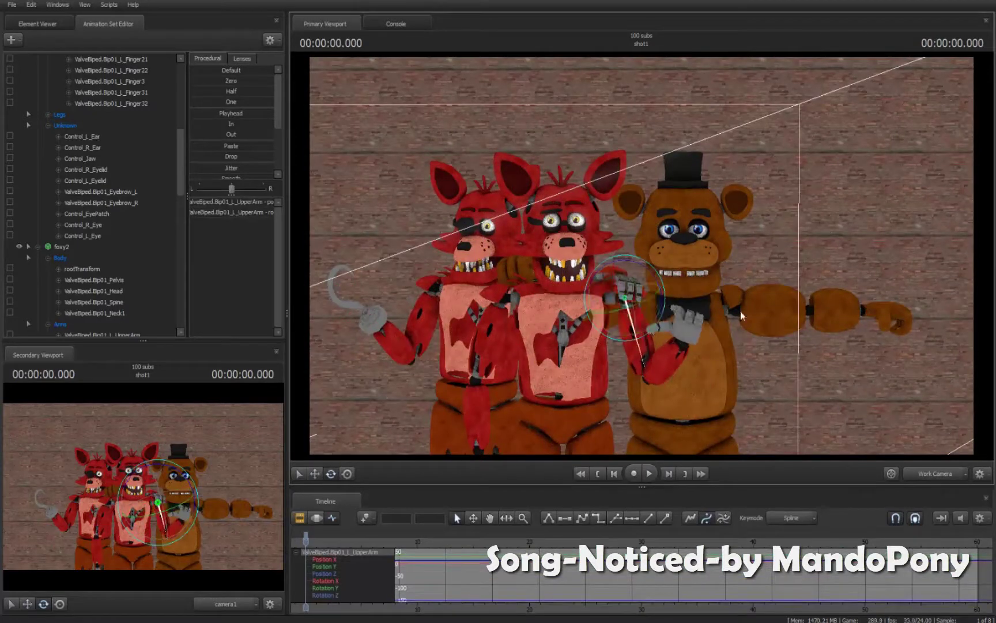
drag(768, 294, 751, 343)
- Adjust the angle of Freddy's head and rotate both of his eyes toward the Foxy characters
click(683, 271)
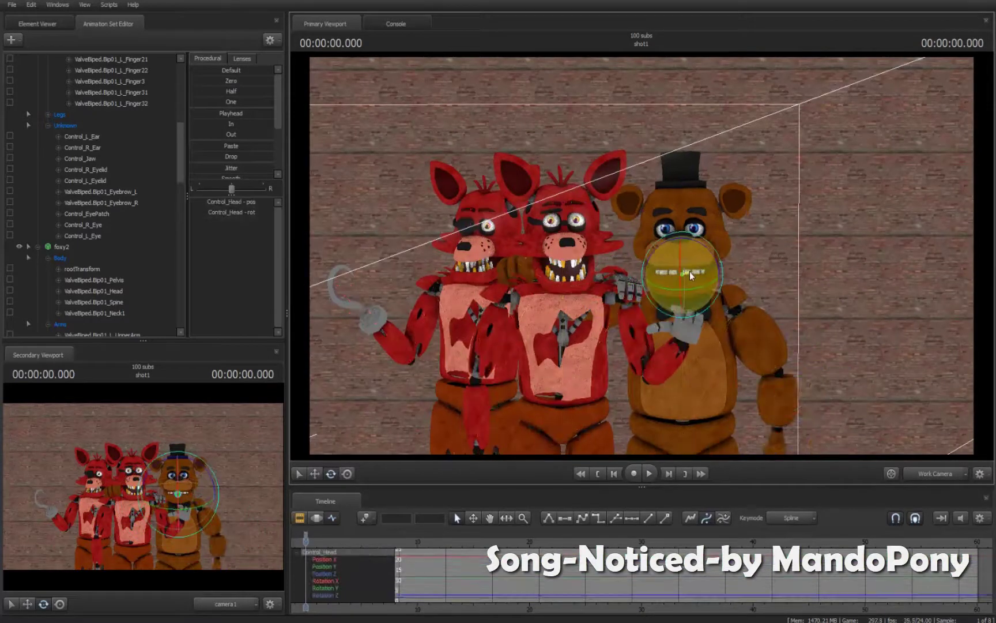
drag(86, 269, 86, 324)
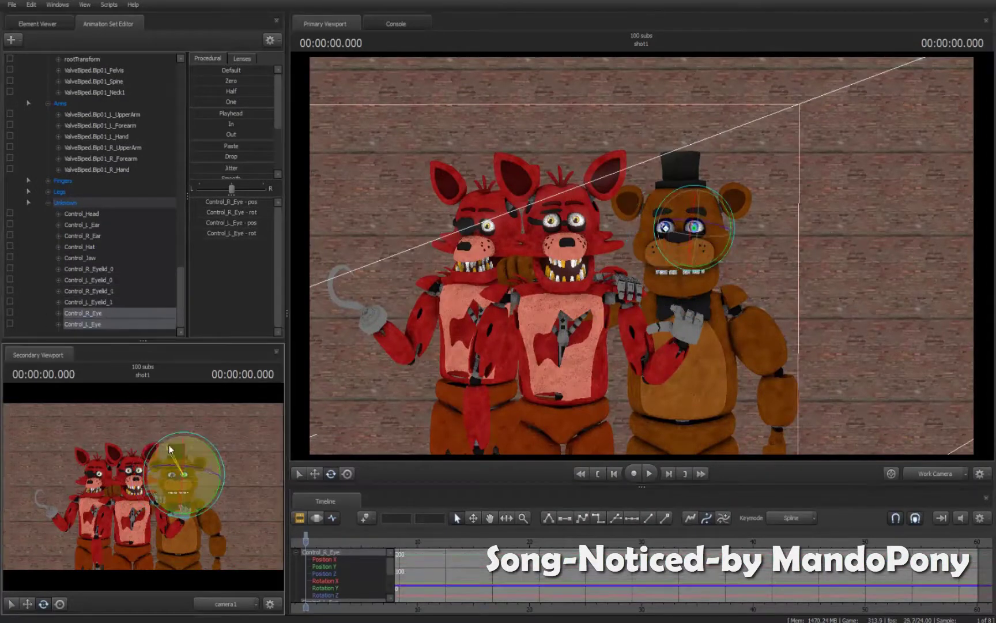
click(901, 283)
- Add a second Freddy animation set from the "freddy" filtered models and place it on the outer side of foxy2
scroll(900, 282, down, 5)
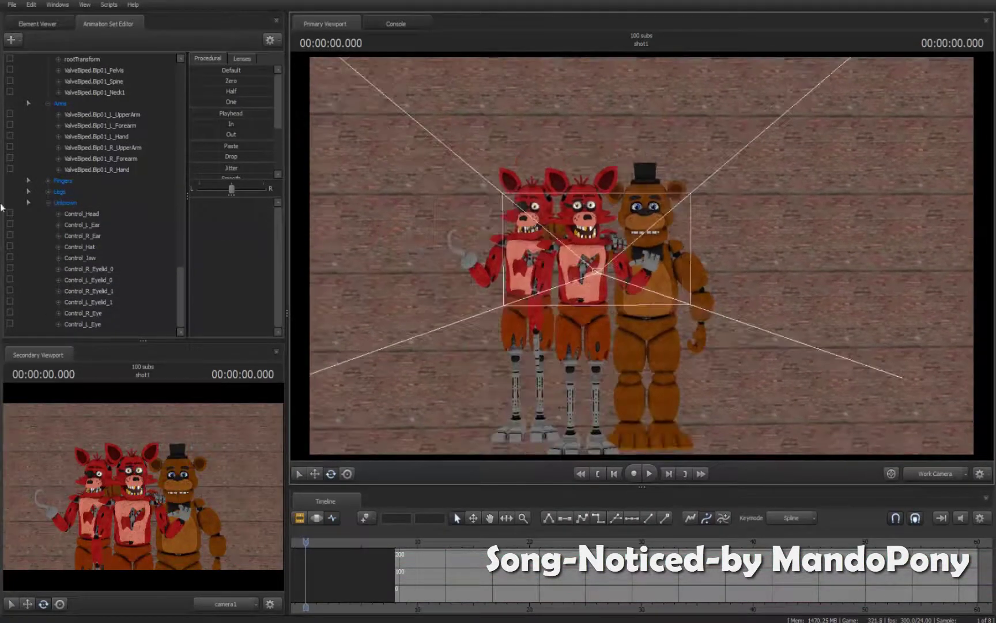
click(12, 39)
click(41, 56)
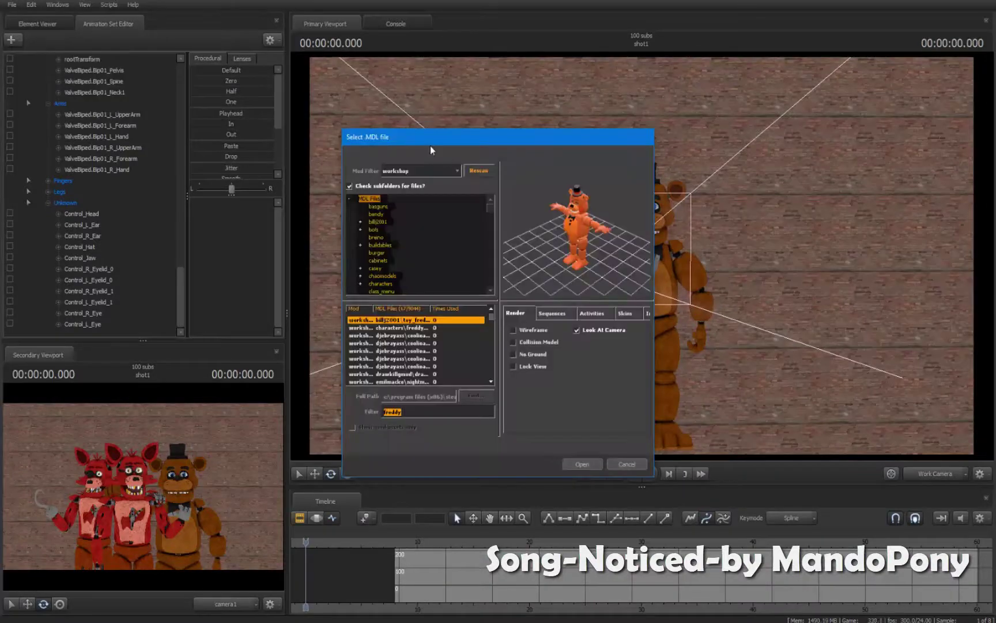
key(Down)
key(Down)
key(Down)
key(Down)
key(Down)
key(Down)
key(Return)
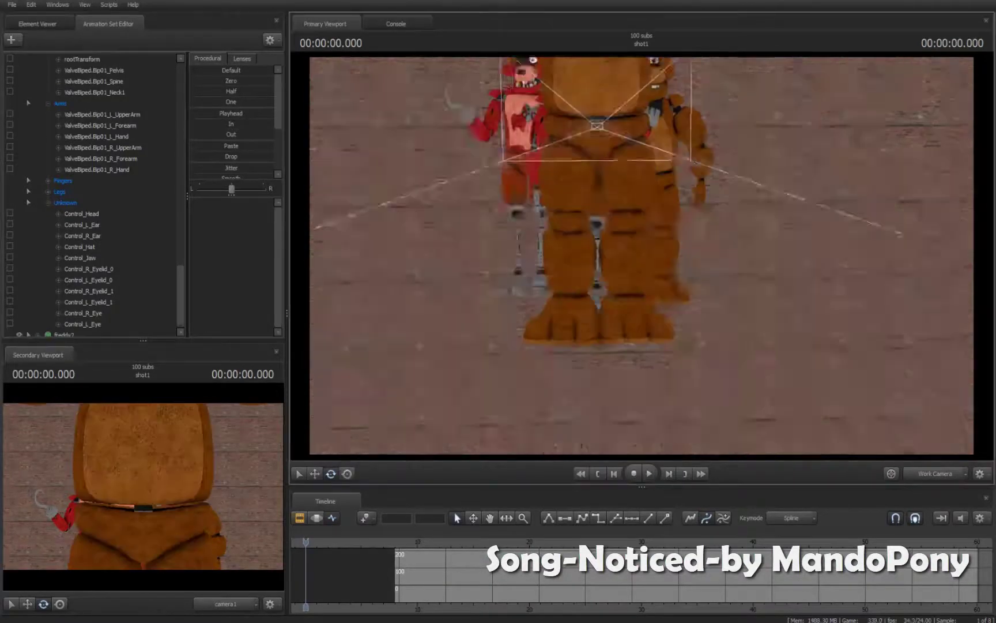
drag(598, 183, 498, 179)
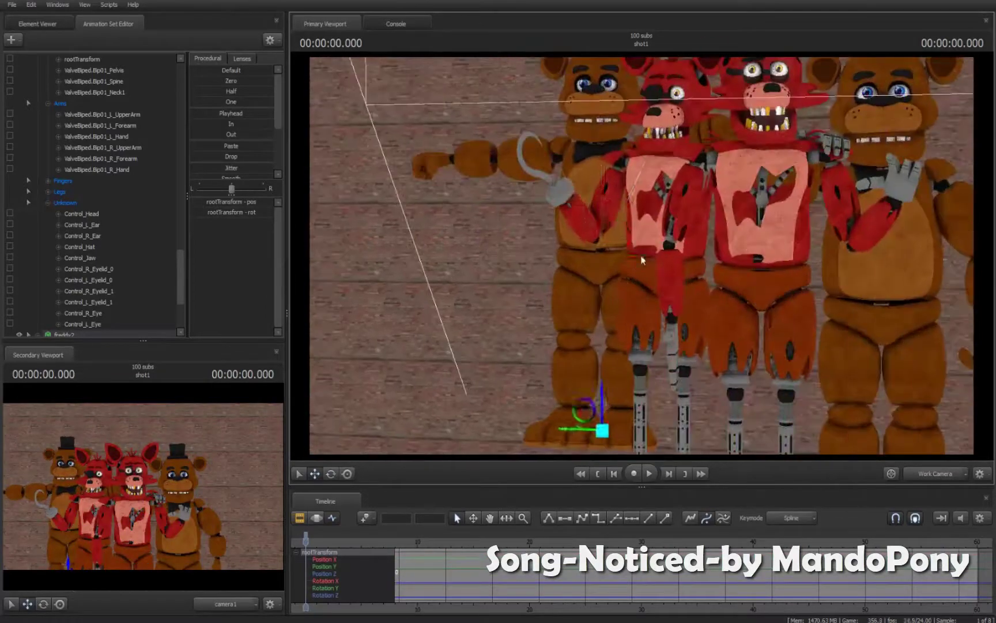
- Shape freddy2's expression by tilting the head, opening the jaw, turning both eyes toward the group and adjusting the eyelids
click(601, 248)
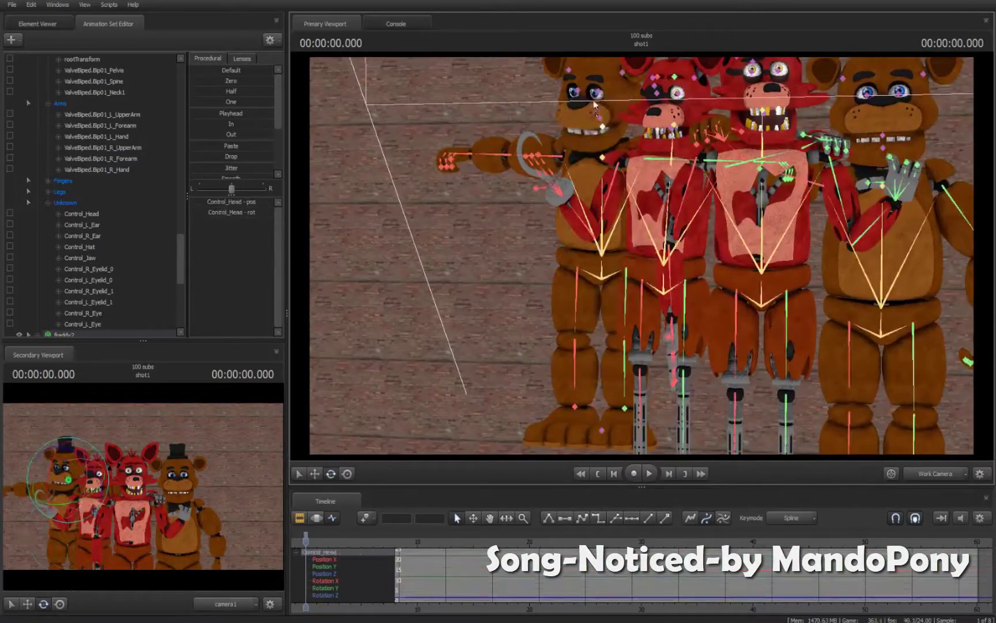
scroll(107, 313, down, 7)
click(86, 268)
ctrl+click(86, 280)
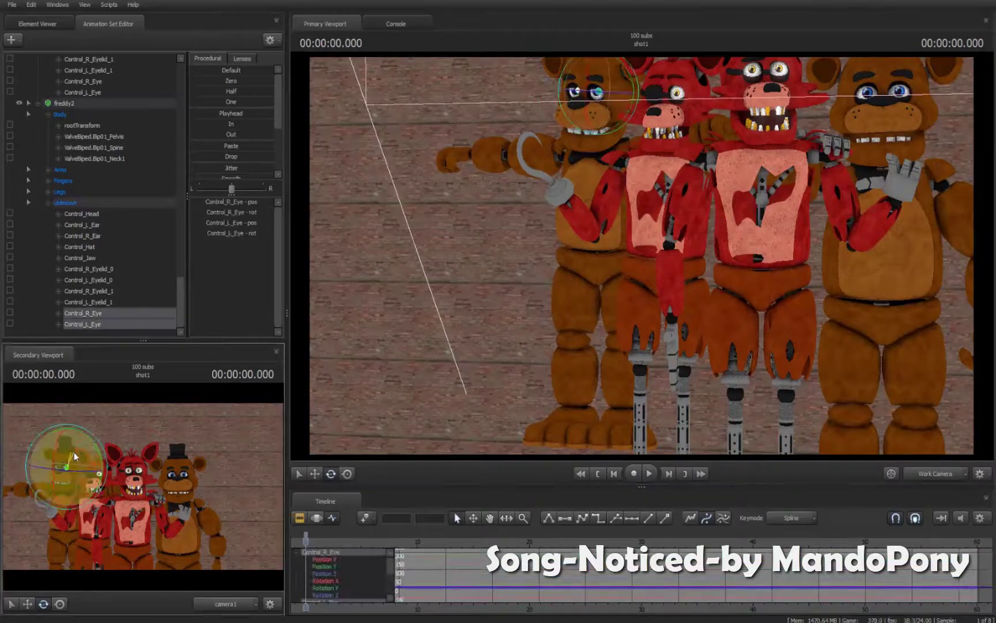
click(86, 291)
ctrl+click(87, 301)
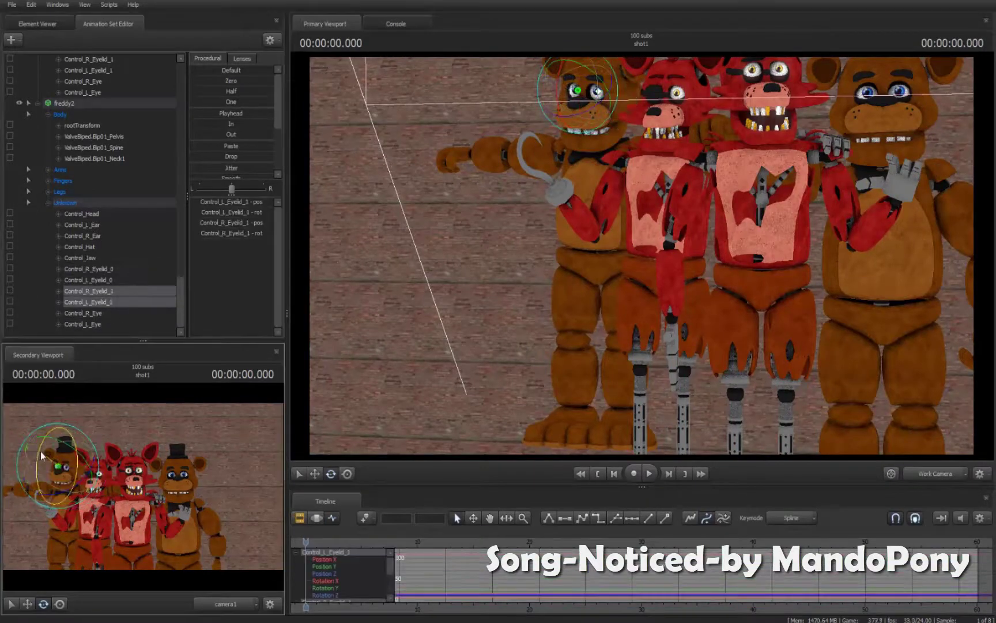
- Lower freddy2's right arm to his side and raise his left arm behind foxy2
scroll(352, 322, down, 3)
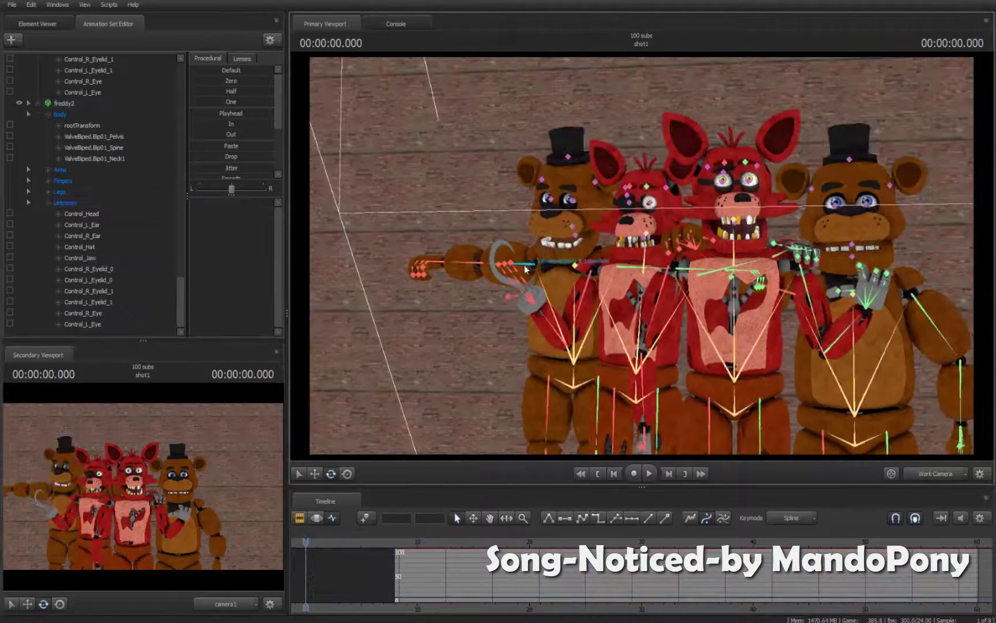
click(518, 334)
scroll(519, 323, down, 3)
click(591, 285)
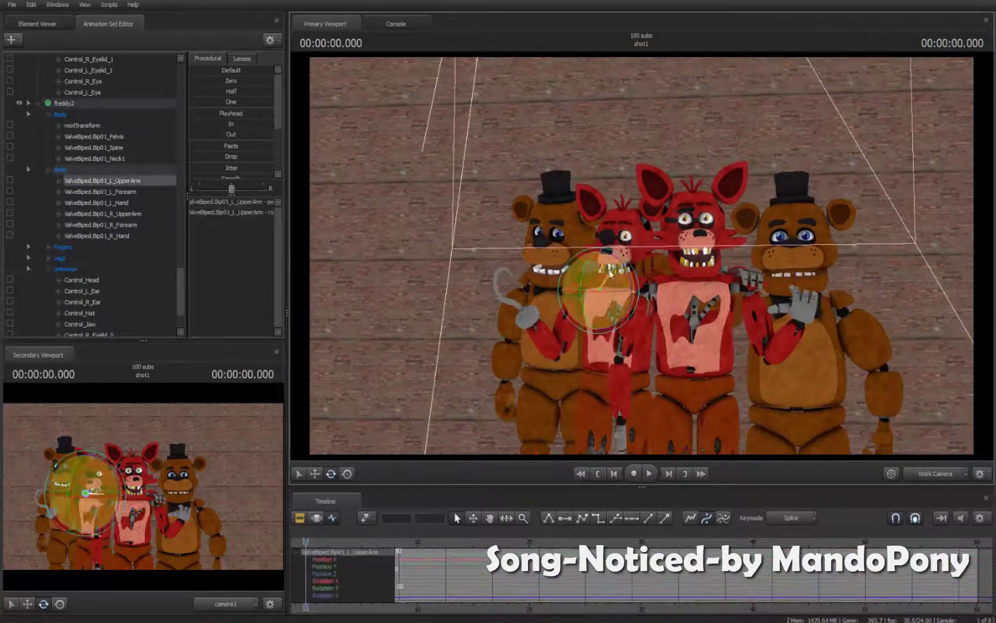
click(623, 223)
scroll(645, 262, down, 3)
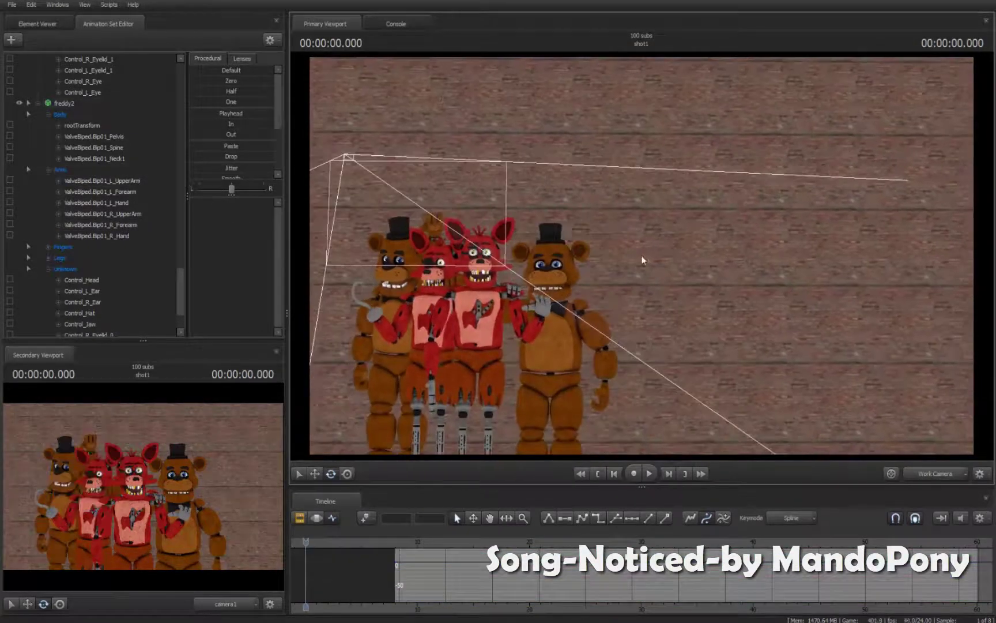
- Add an animation set for a third, darker brown Freddy model from the workshop models filtered by "freddy"
click(11, 39)
click(83, 75)
key(Down)
key(Down)
key(Down)
key(Down)
key(Down)
key(Down)
key(Down)
key(Down)
key(Down)
key(Down)
key(Down)
key(Down)
key(Down)
key(Down)
key(Down)
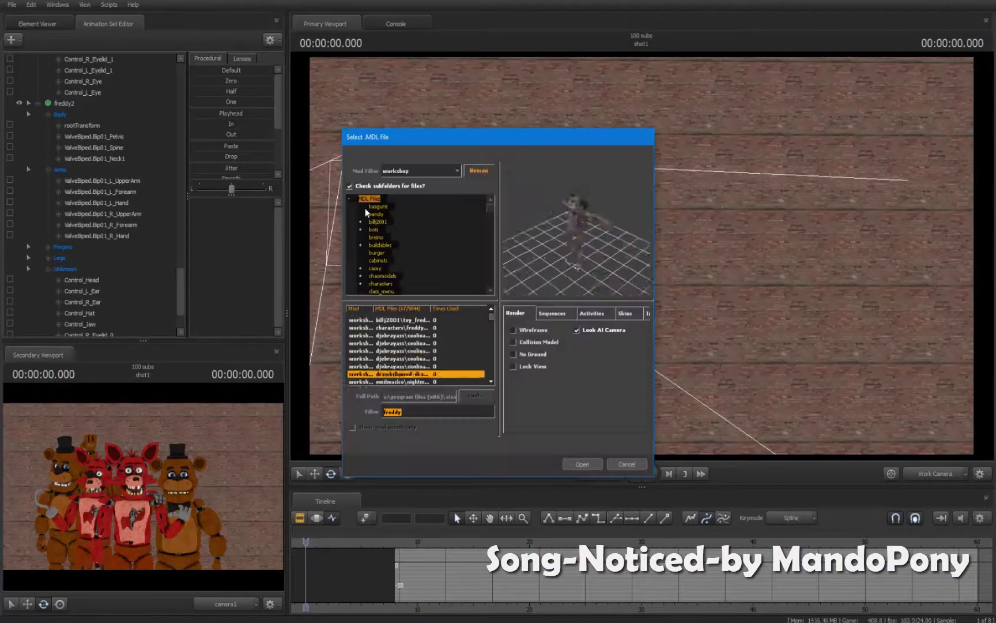
key(Return)
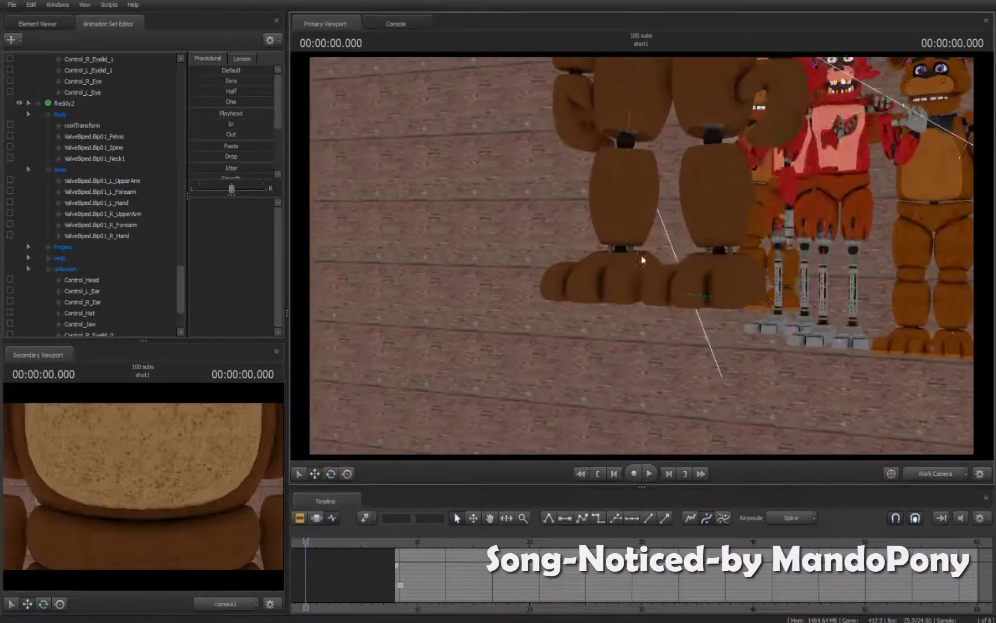
- Place the third Freddy in the line on the outer side of the first Freddy
click(658, 293)
drag(659, 294, 925, 245)
middle_drag(926, 245, 697, 314)
drag(675, 316, 700, 326)
middle_drag(700, 326, 551, 424)
drag(531, 369, 625, 364)
middle_drag(625, 363, 589, 242)
drag(590, 242, 600, 280)
middle_drag(600, 280, 587, 224)
- Adjust the third Freddy's head, eyes and eyelids for an expression and raise his outer arm in a wave
click(572, 147)
click(46, 321)
scroll(104, 192, down, 5)
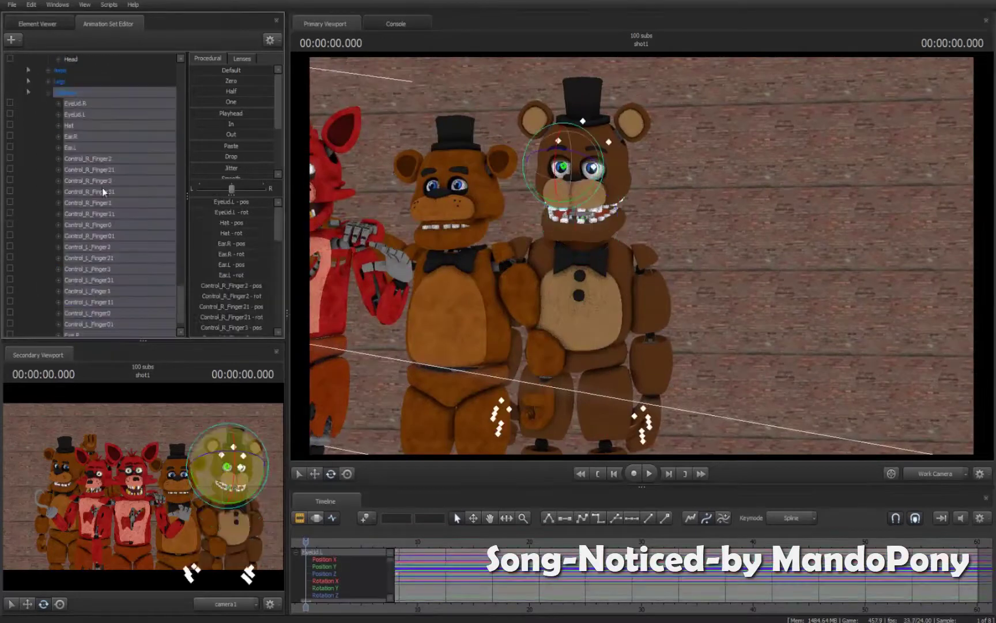
drag(88, 323, 86, 313)
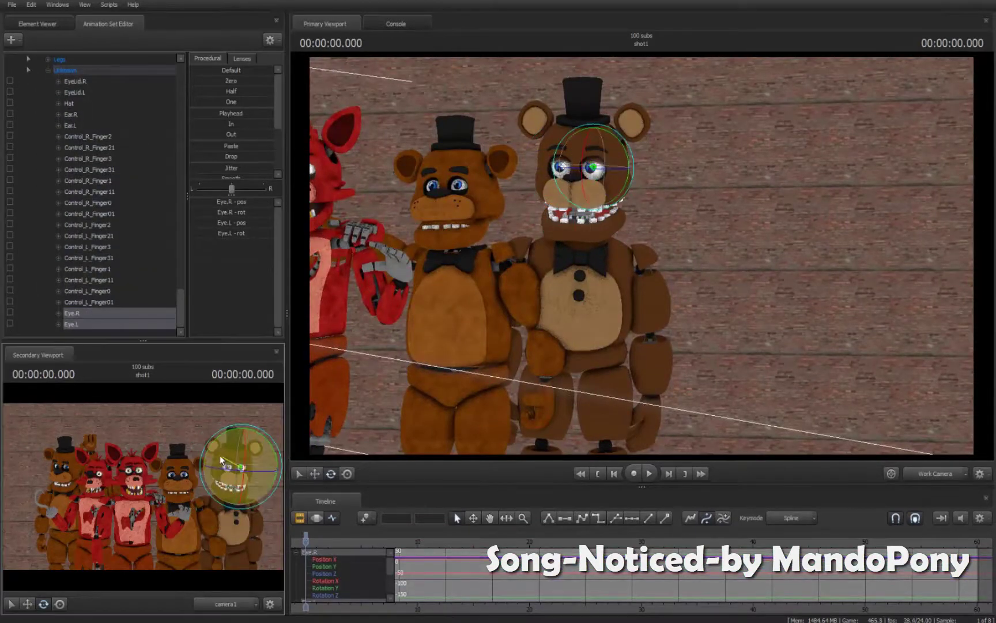
drag(74, 92, 75, 82)
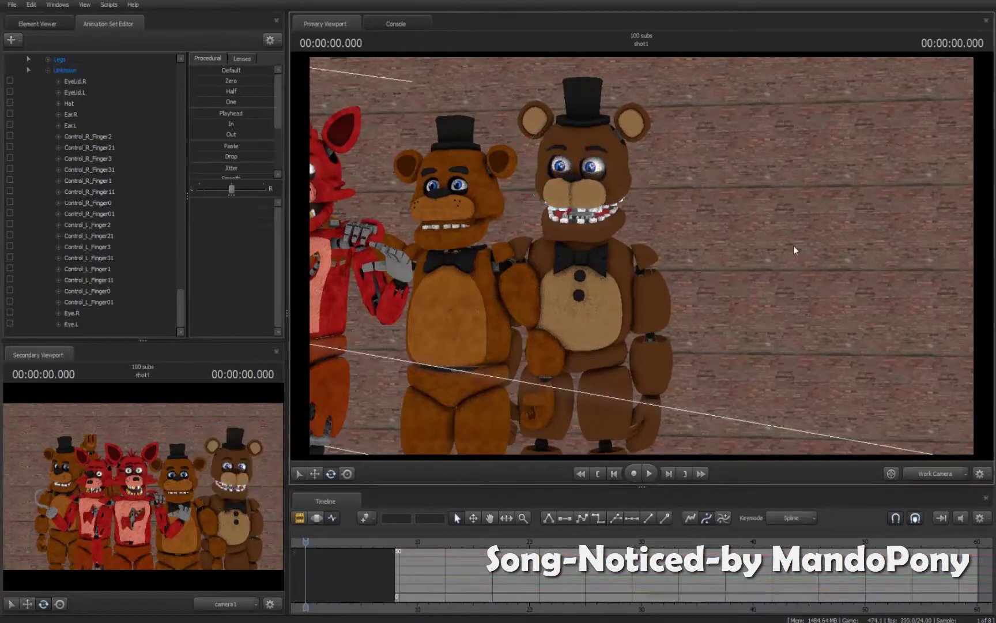
click(692, 298)
drag(692, 313, 805, 283)
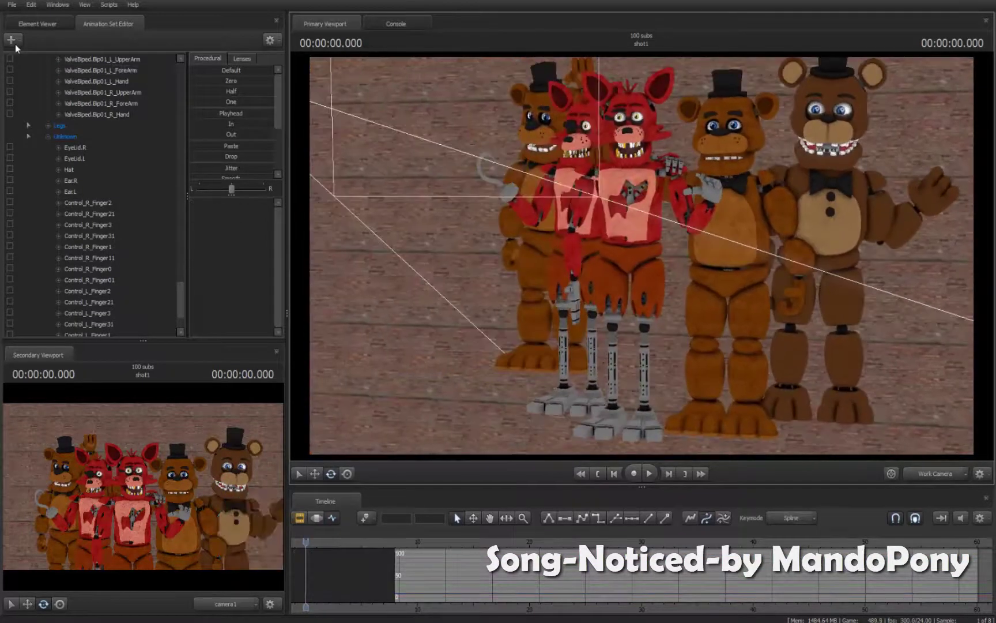
- Add a purple Bonnie model from the "bonnie" filtered models and place it behind the Foxy characters
click(11, 39)
click(64, 88)
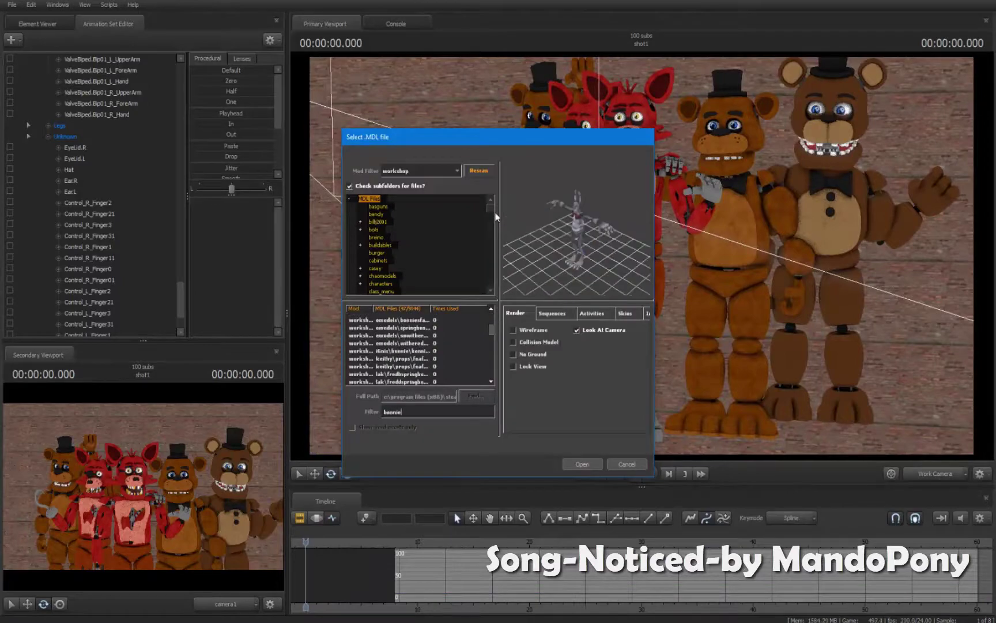
key(Return)
click(596, 267)
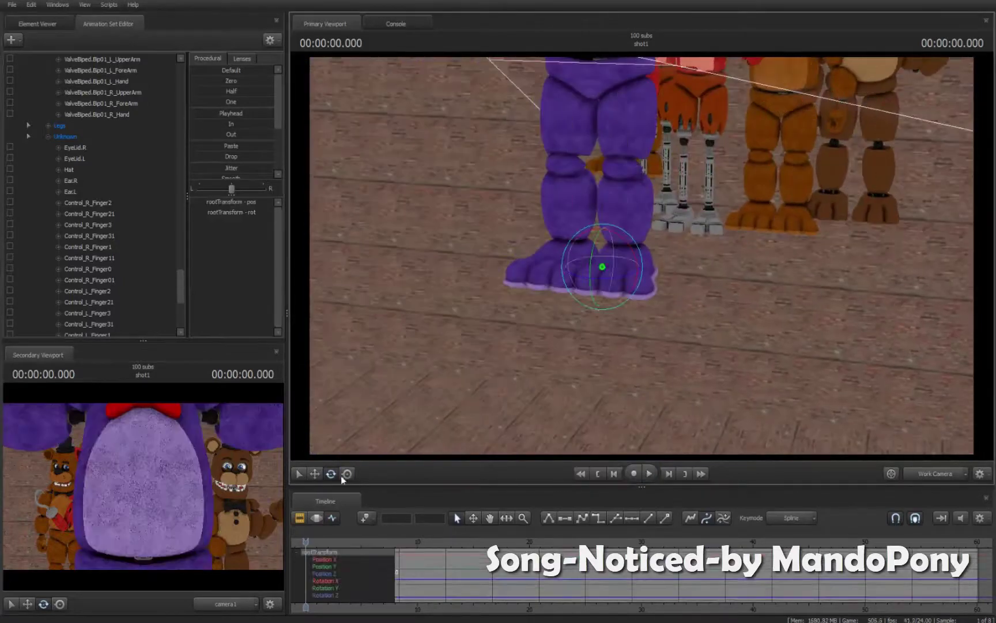
drag(596, 267, 732, 142)
right_drag(732, 142, 615, 202)
- Rotate Bonnie's left upper arm and forearm, and raise the whole model higher behind the group
click(615, 202)
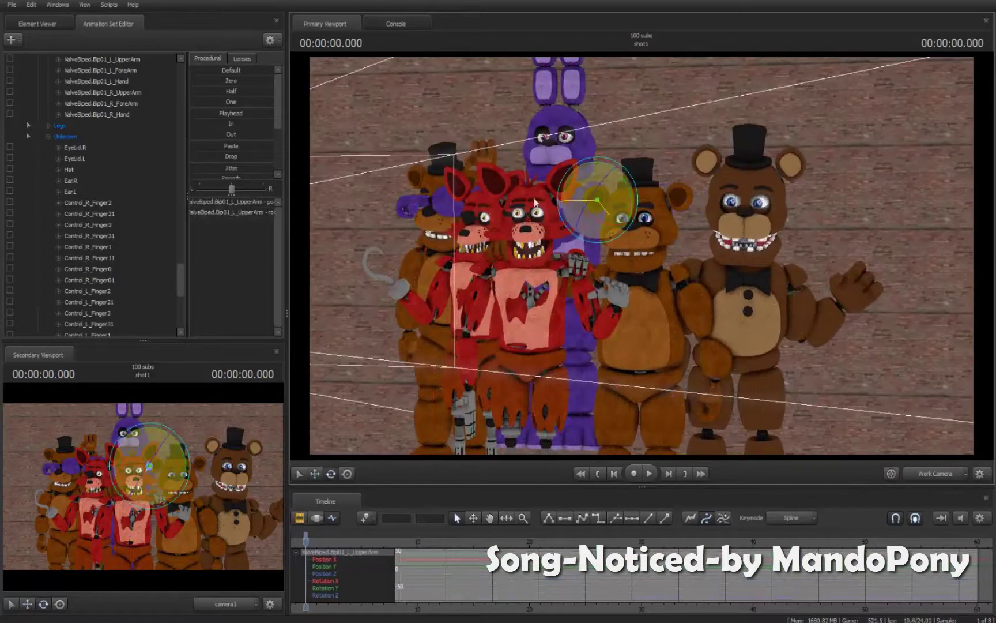
click(600, 228)
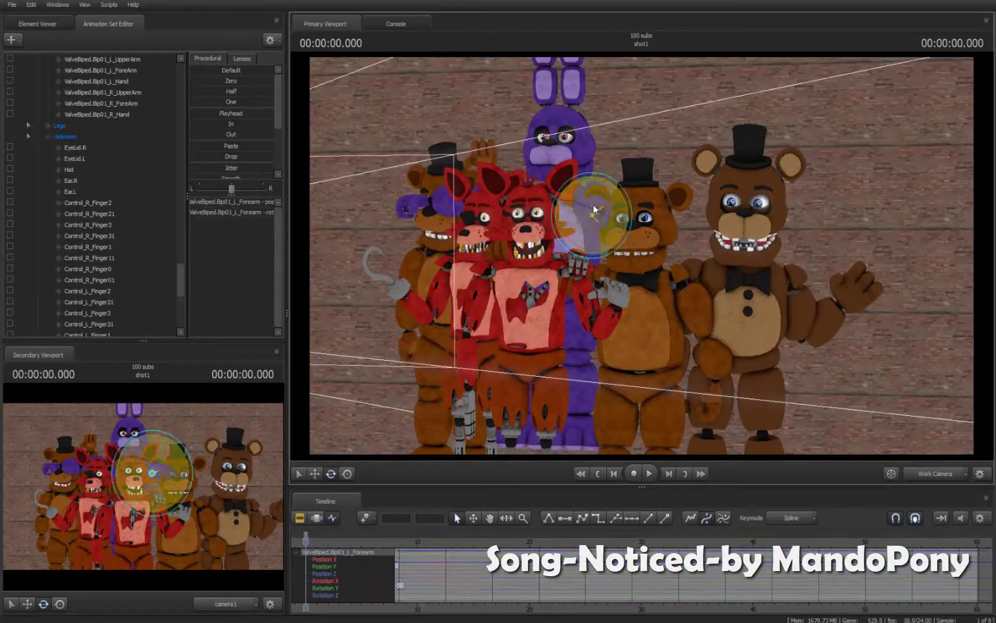
click(562, 427)
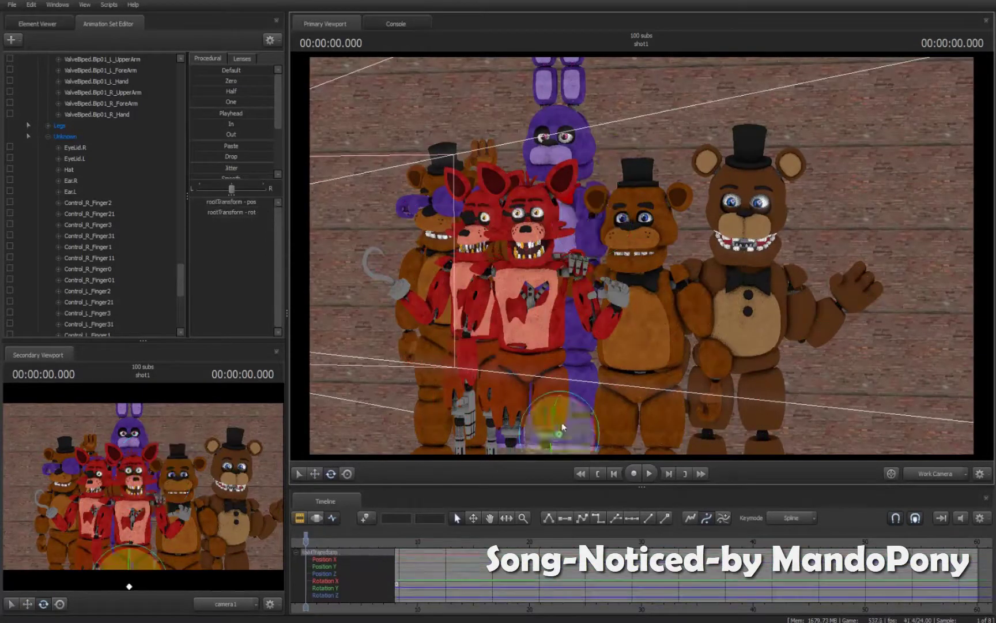
drag(565, 422, 563, 378)
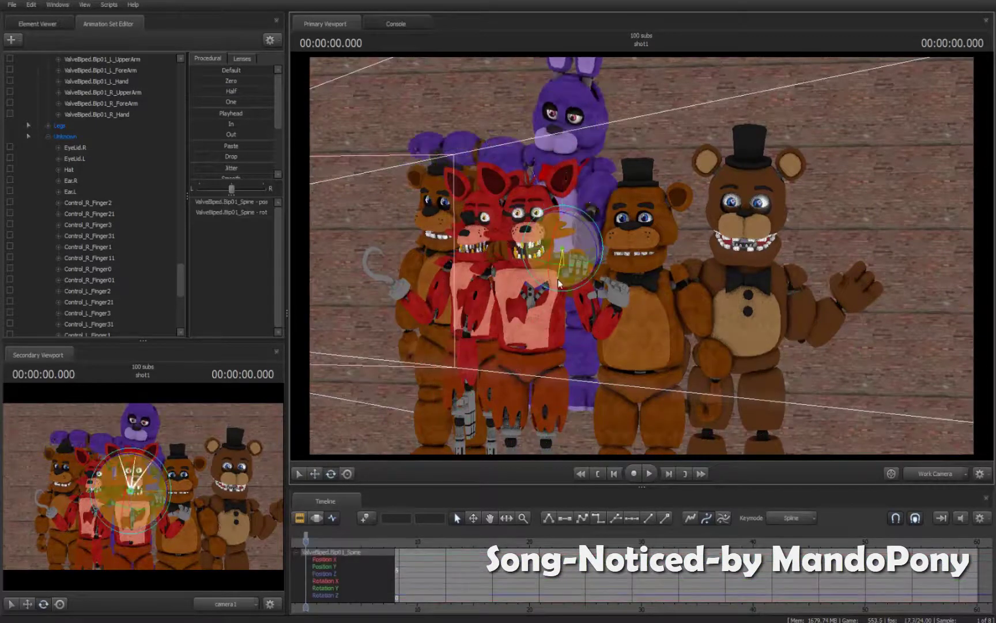
- Shape Bonnie's expression by tilting the head, opening the jaw and rotating the upper and lower eyelids
click(574, 128)
click(573, 132)
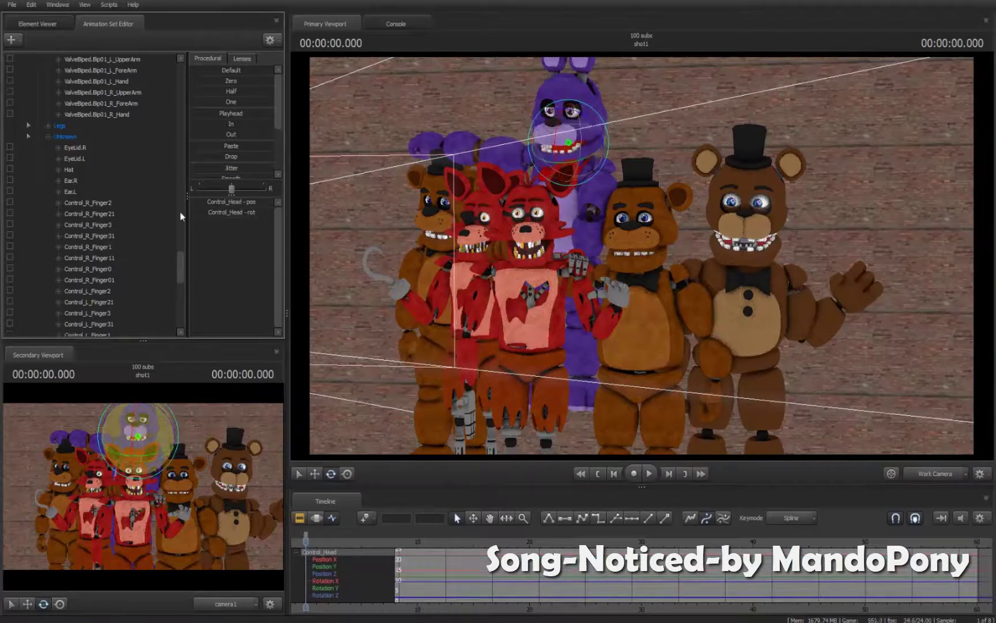
drag(107, 313, 111, 332)
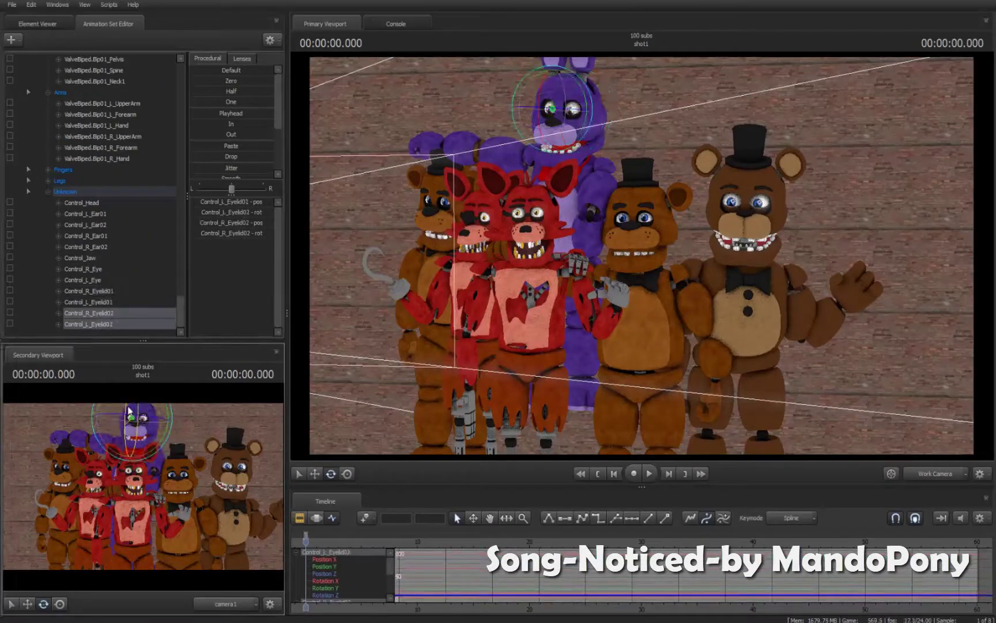
- Bend Bonnie's left arm up in front of the body and lower the right arm behind foxy2
drag(519, 277, 554, 242)
click(559, 213)
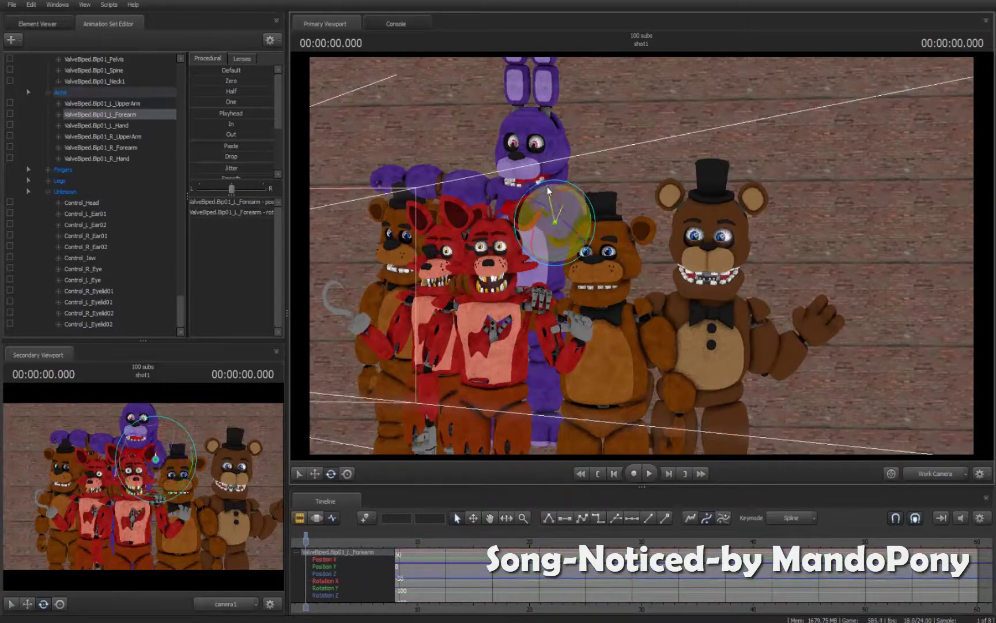
drag(544, 173, 523, 167)
click(523, 167)
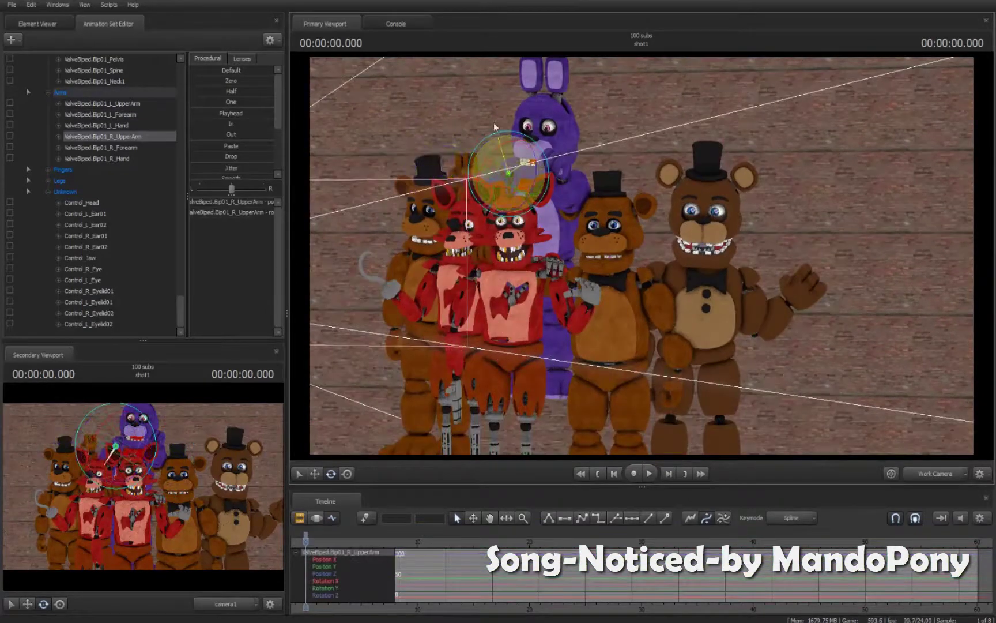
click(554, 213)
- Fold both of Bonnie's ears outward and rotate both eyes
drag(576, 260, 505, 251)
click(99, 272)
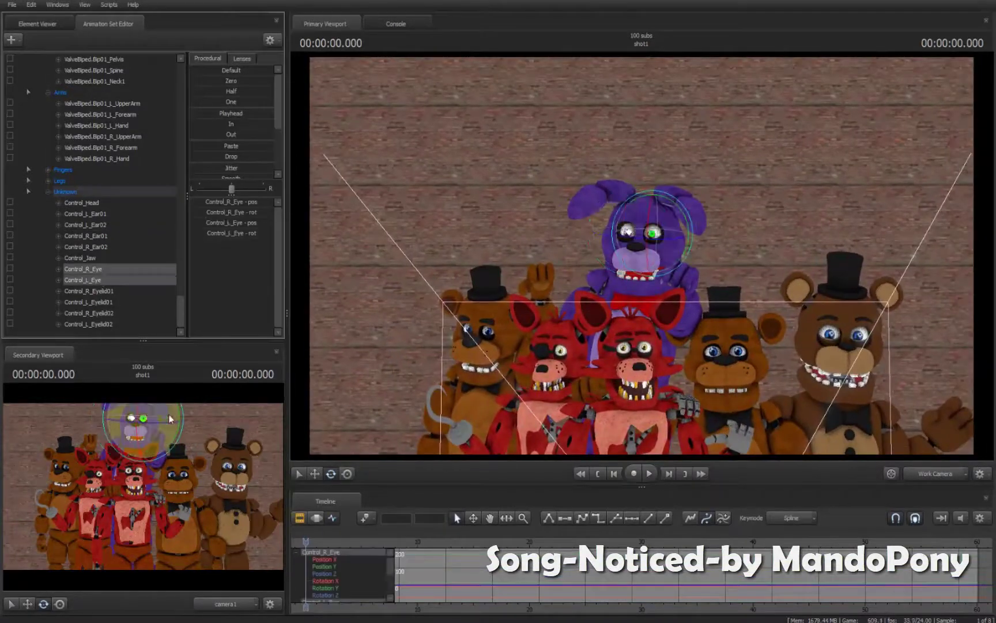
drag(634, 259, 496, 248)
- Add a Springtrap model from the workshop models filtered by "spring" and move it near freddy2
click(12, 39)
click(52, 57)
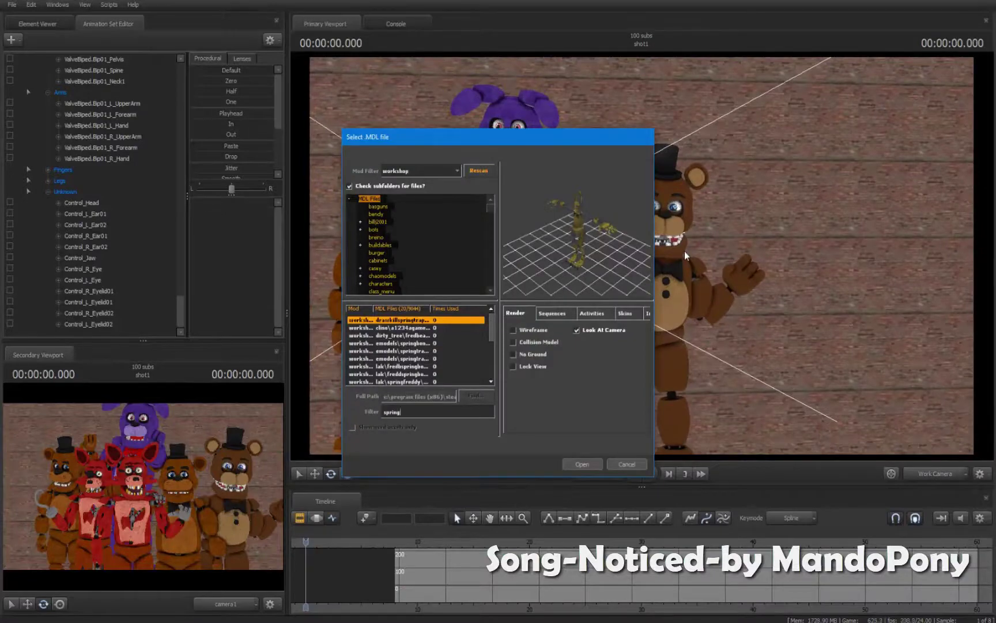
key(Return)
drag(684, 251, 659, 219)
click(642, 260)
- Add a scale control to springtrapv41's root transform and enlarge the model
scroll(156, 291, down, 1)
right_click(86, 301)
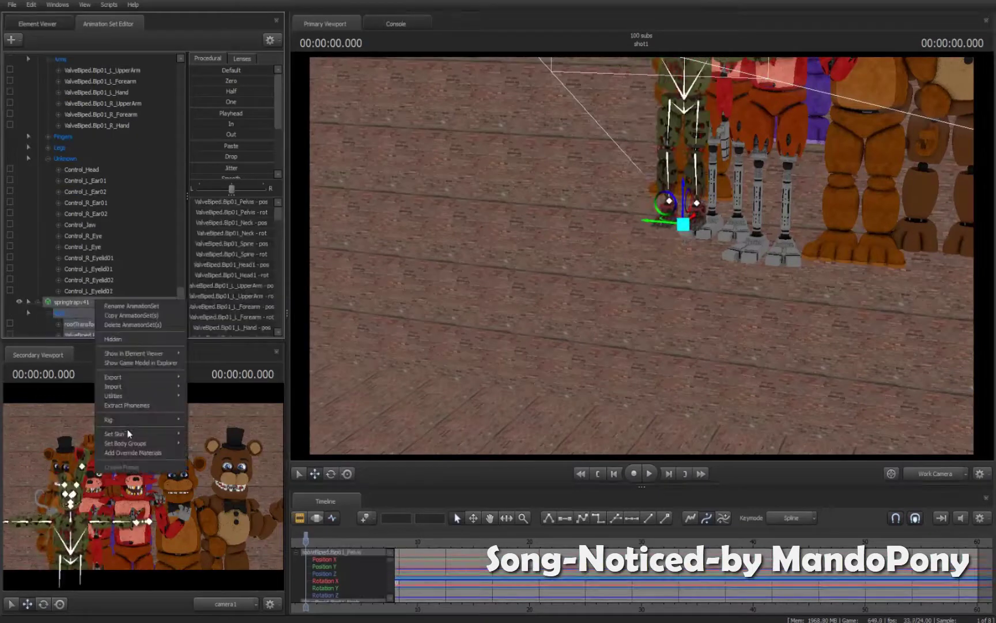
mouse_move(113, 395)
click(203, 397)
scroll(45, 322, down, 3)
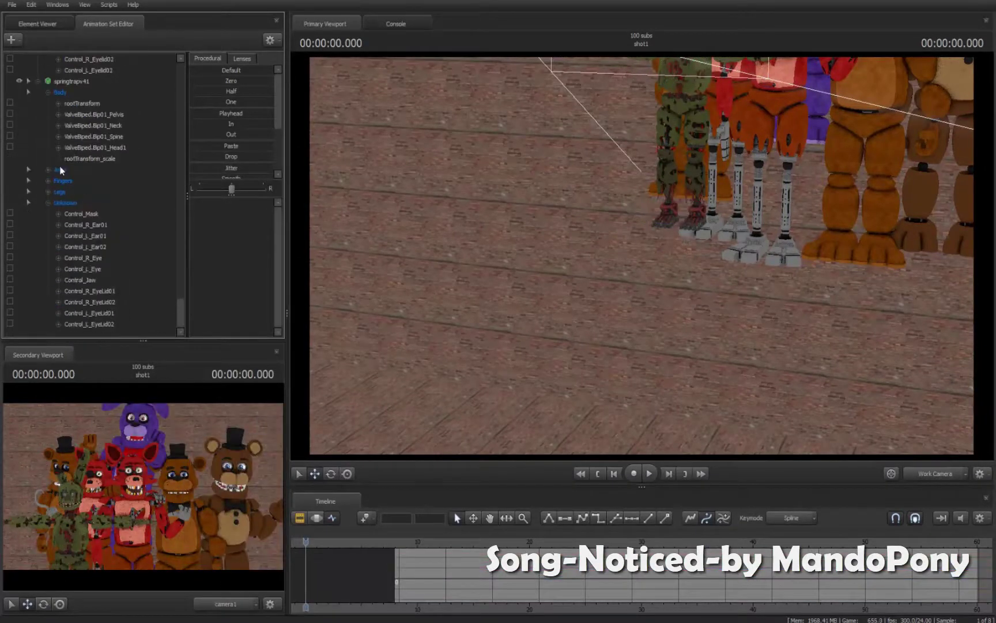
- Move Springtrap to the outer side of freddy2 and fine-tune his overall scale to match the group
click(669, 230)
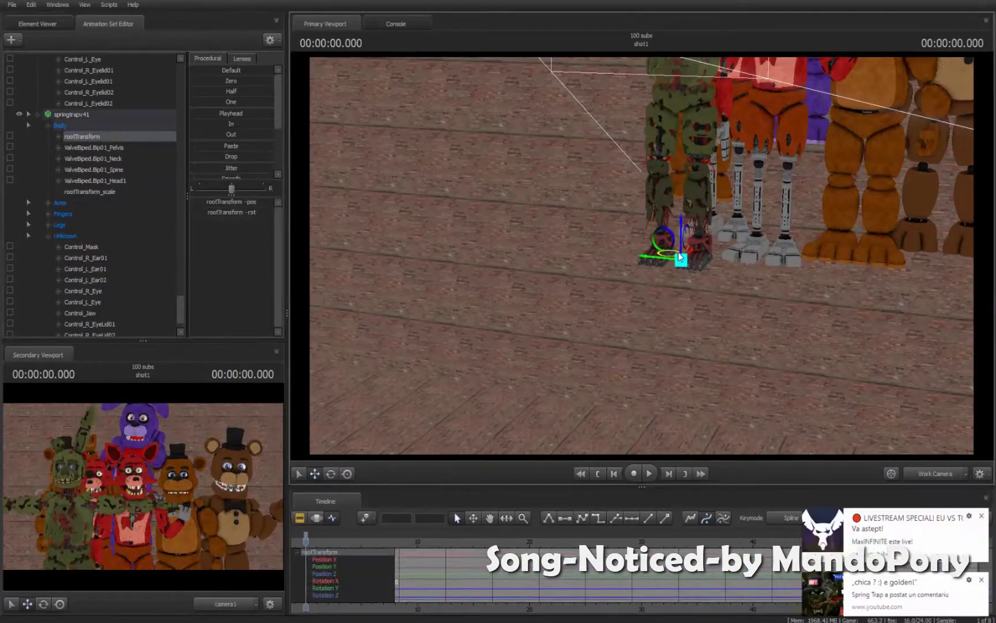
drag(668, 227, 648, 202)
click(132, 194)
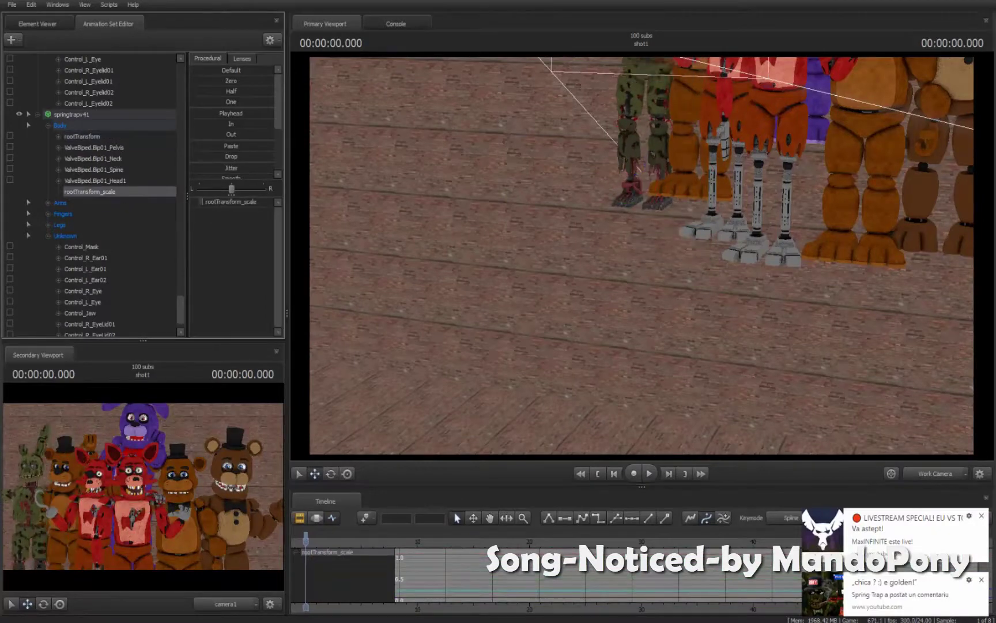
scroll(648, 291, up, 5)
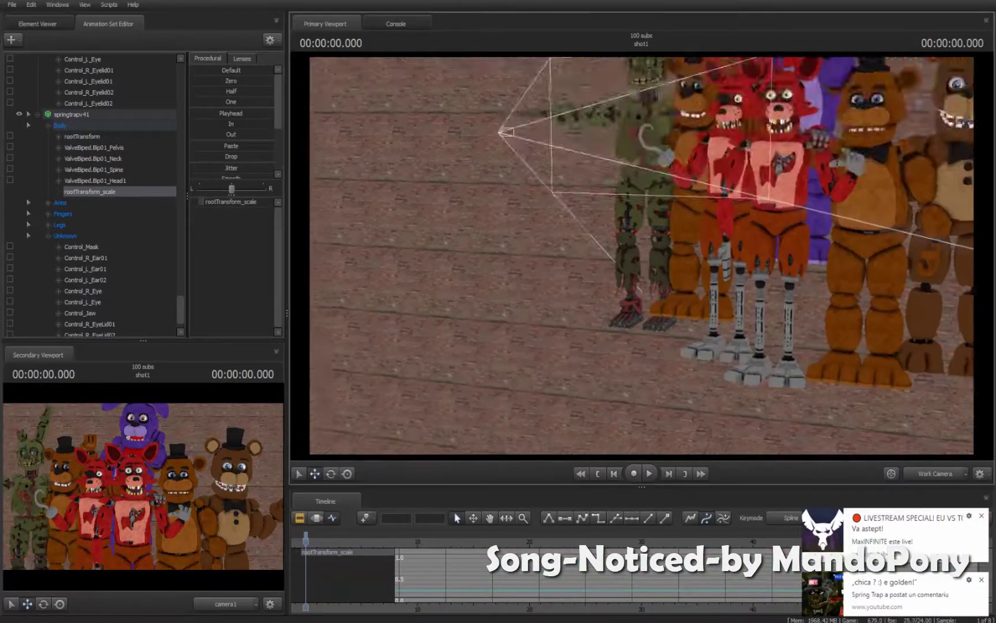
click(648, 291)
drag(648, 292, 648, 299)
- Adjust Springtrap's head, jaw and eyes for an expression and lower his right arm to his side
mouse_move(588, 247)
mouse_down()
mouse_move(426, 348)
mouse_move(593, 268)
mouse_up()
click(587, 143)
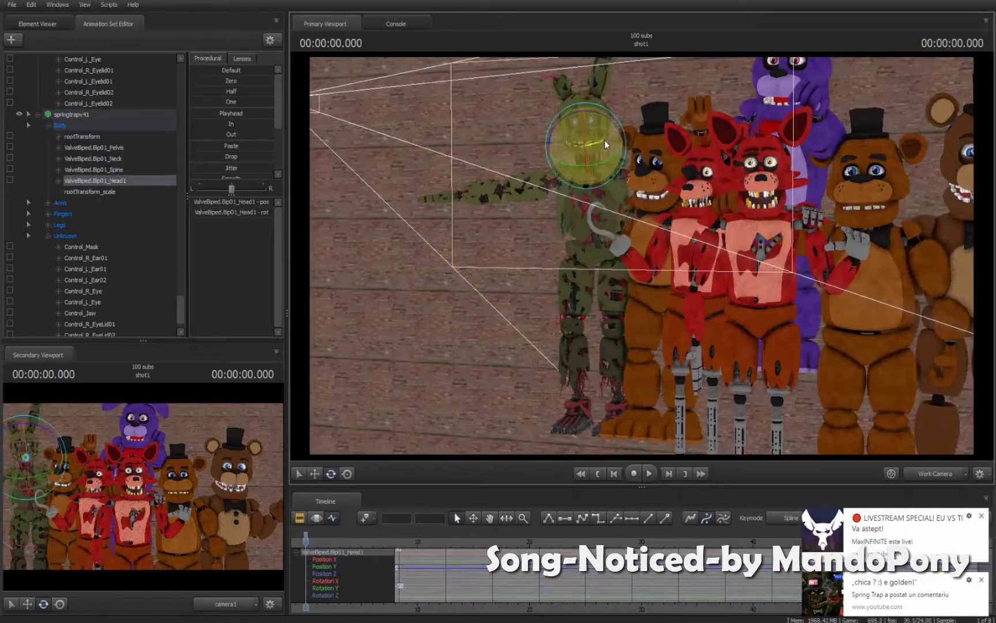
click(87, 290)
ctrl+click(114, 300)
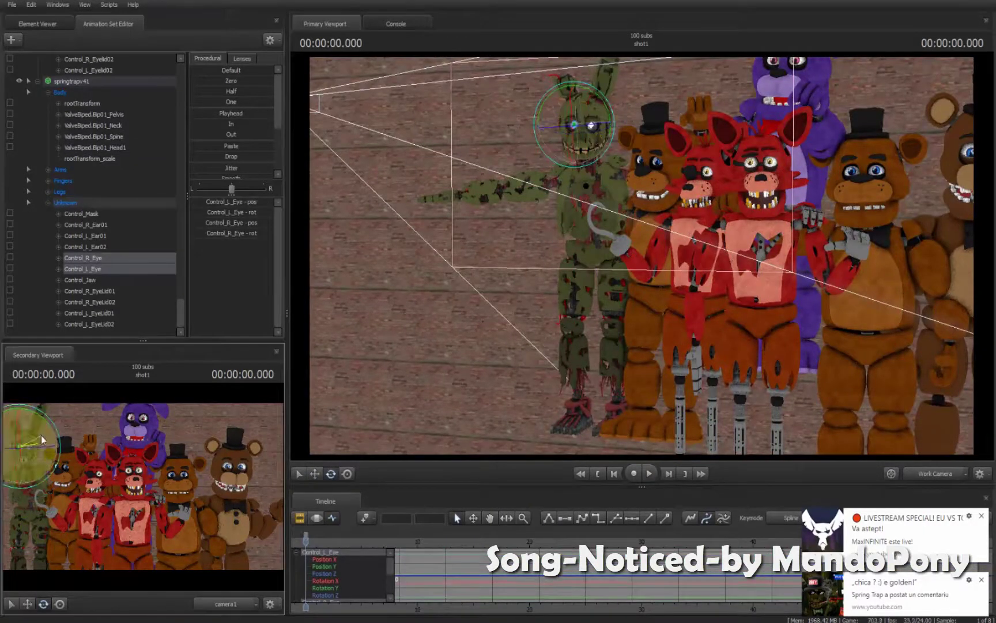
click(507, 192)
drag(540, 167, 557, 216)
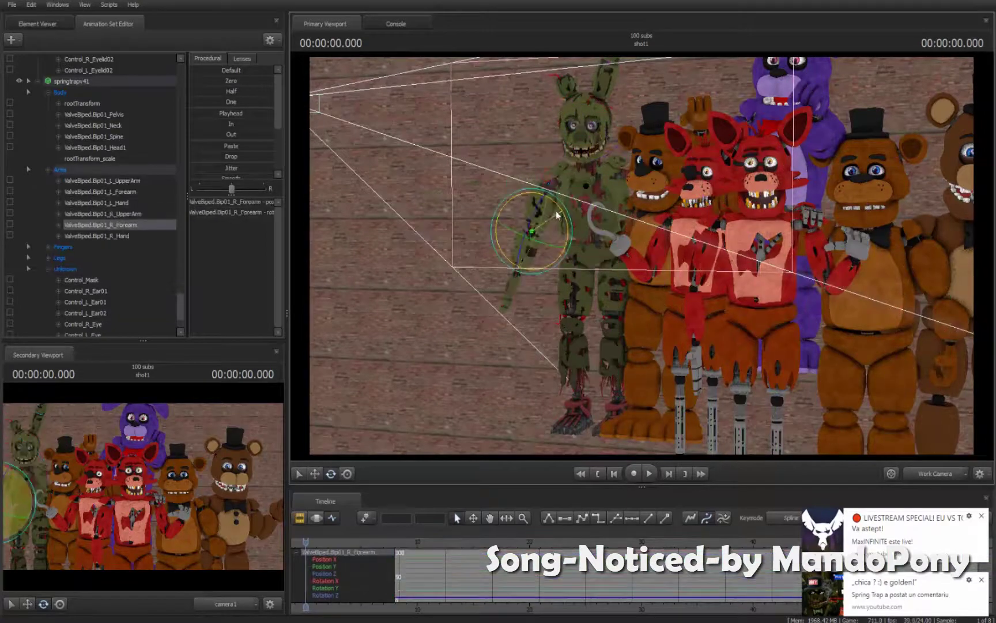
- Adjust Springtrap's left and right eyelids
scroll(122, 233, down, 2)
click(115, 291)
click(116, 324)
ctrl+click(147, 301)
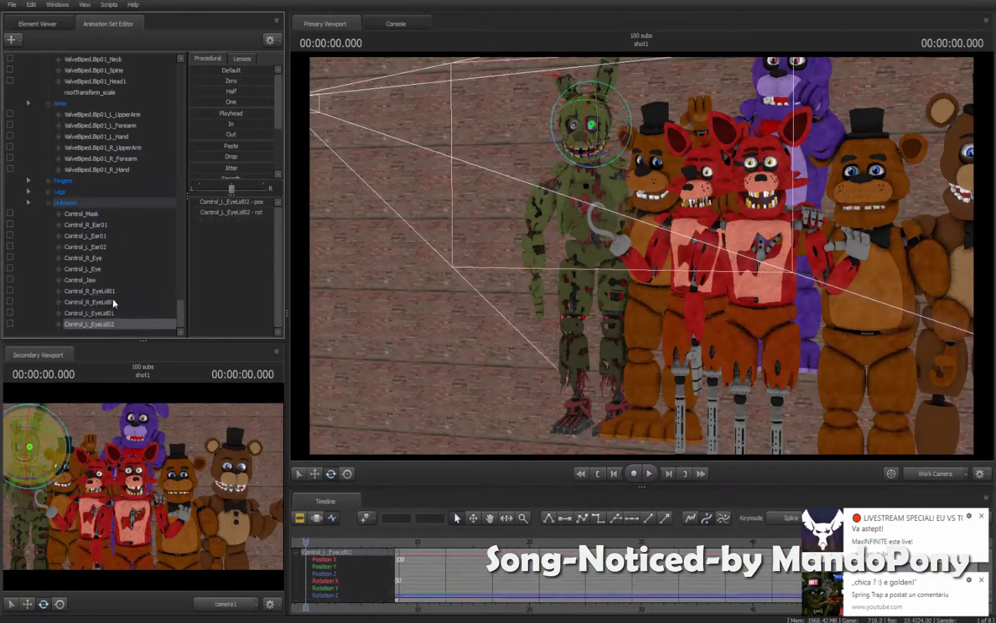
right_drag(572, 119, 536, 321)
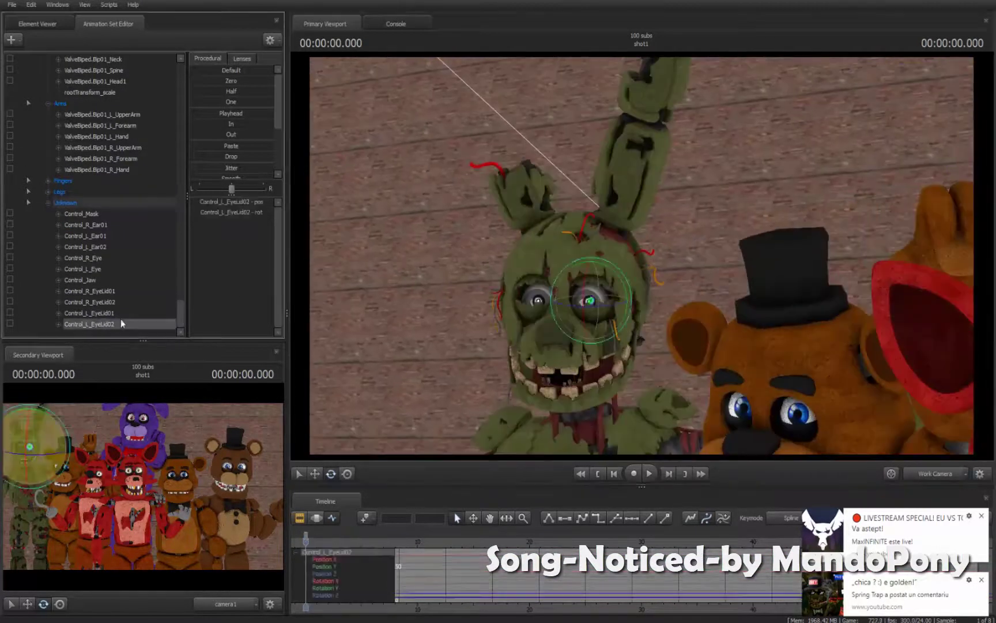
right_drag(394, 360, 403, 230)
- Bend Springtrap's left ear and rotate his left upper arm down behind freddy2
click(610, 170)
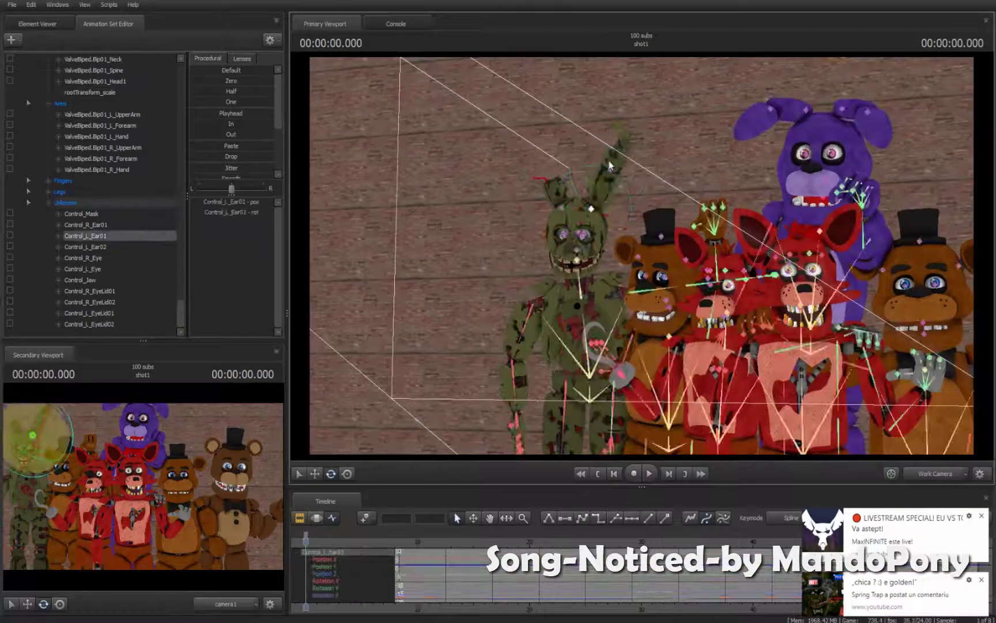
click(536, 297)
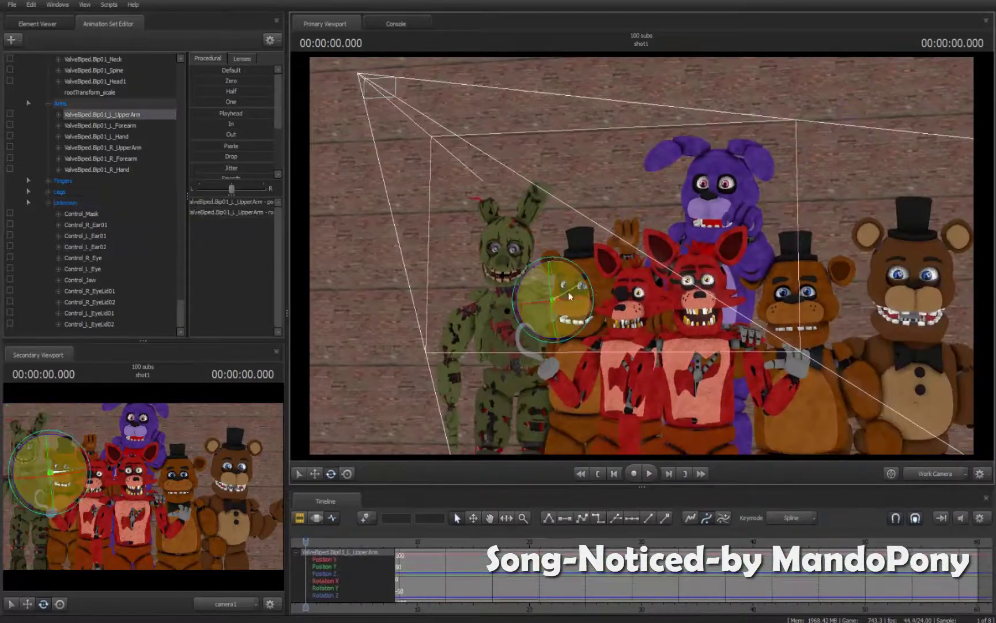
click(381, 360)
drag(382, 360, 645, 259)
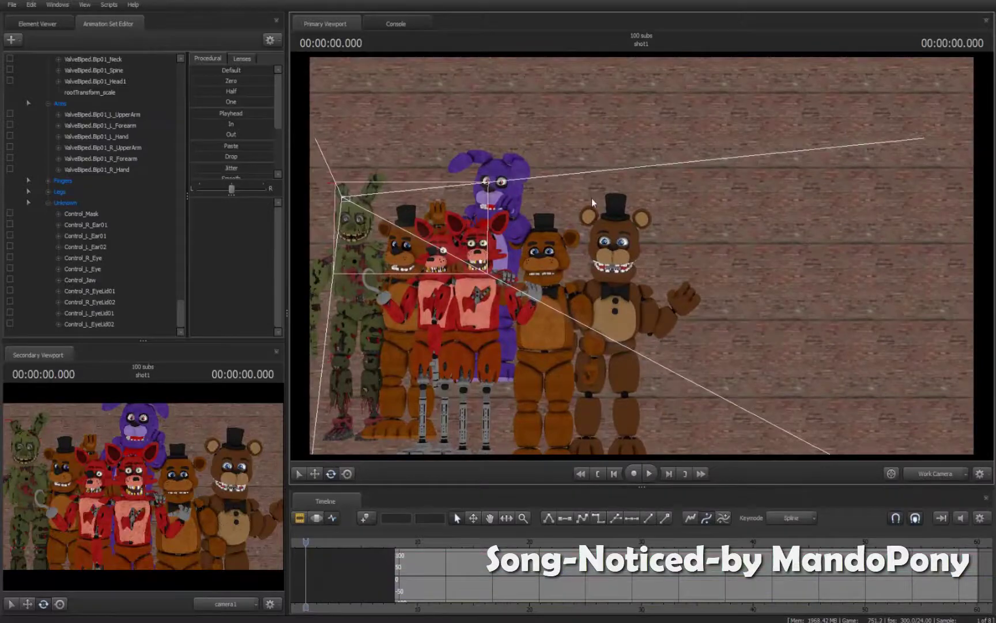
click(368, 386)
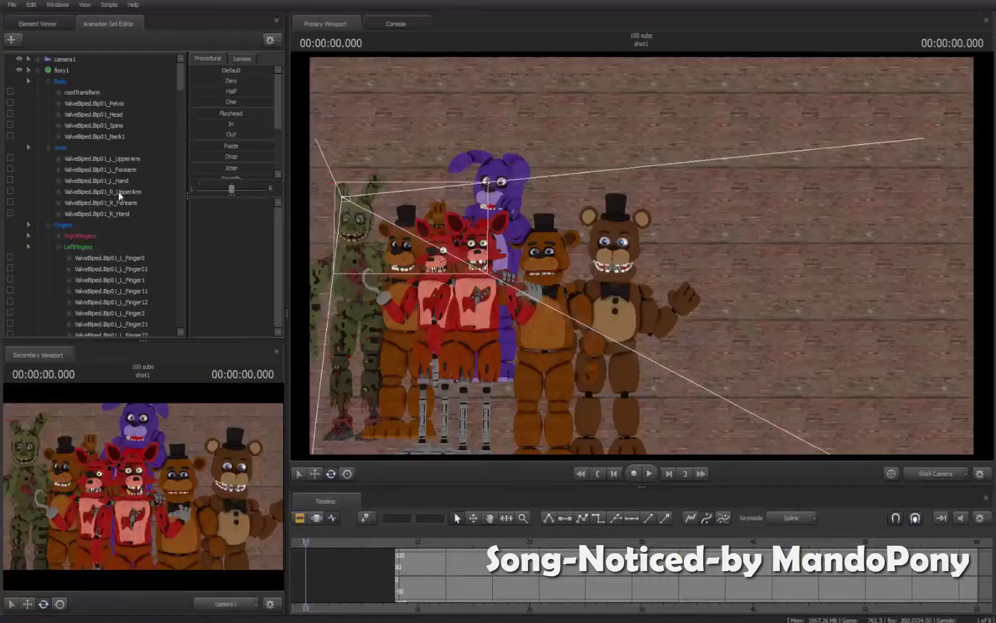
- Search the models for toy freddy, load the toy_freddys_bow model and place it on foxy1's chest
scroll(66, 63, down, 6)
scroll(66, 63, up, 7)
click(62, 70)
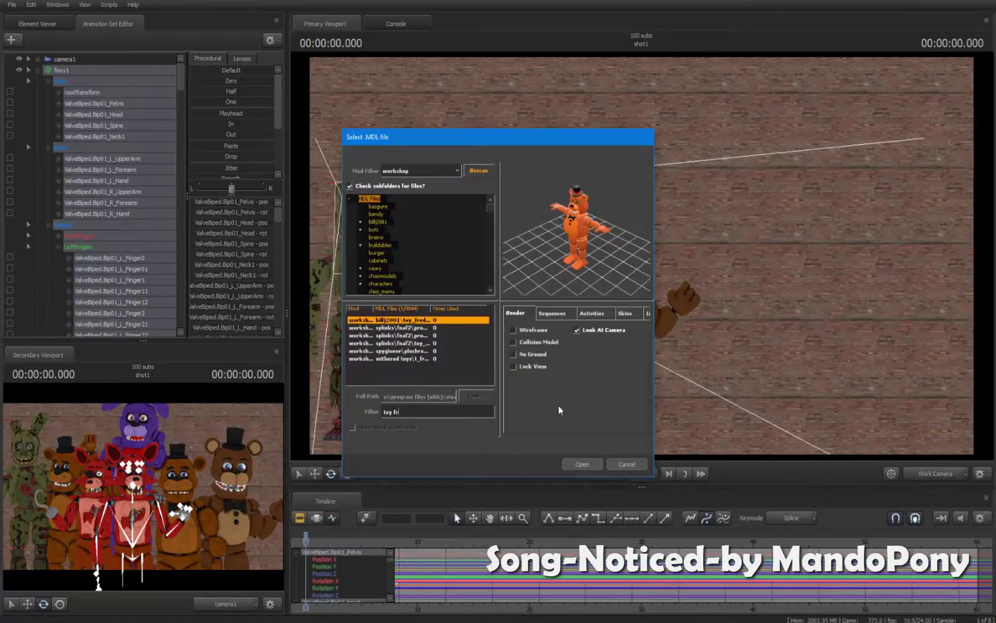
text(reddy)
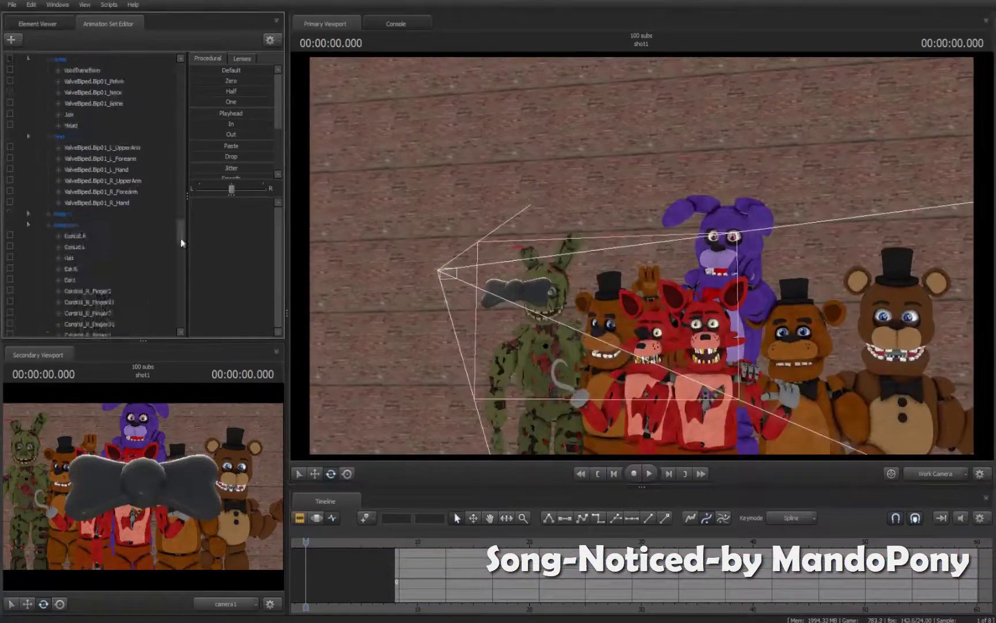
click(36, 327)
drag(629, 323, 569, 372)
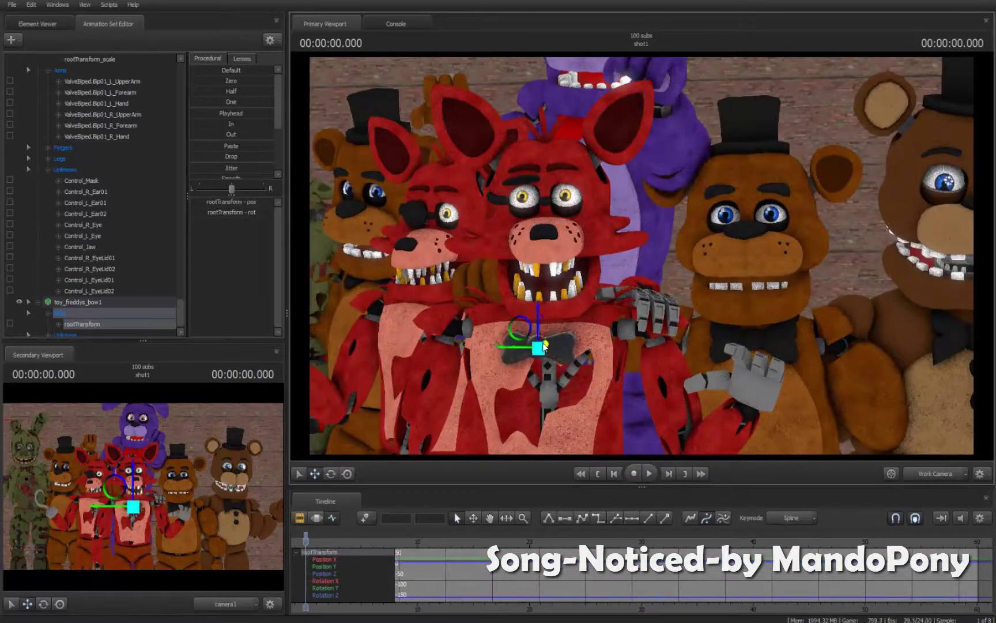
- Add a scale control to toy_freddys_bow1 and enlarge the bow to fit foxy1's chest
right_click(96, 302)
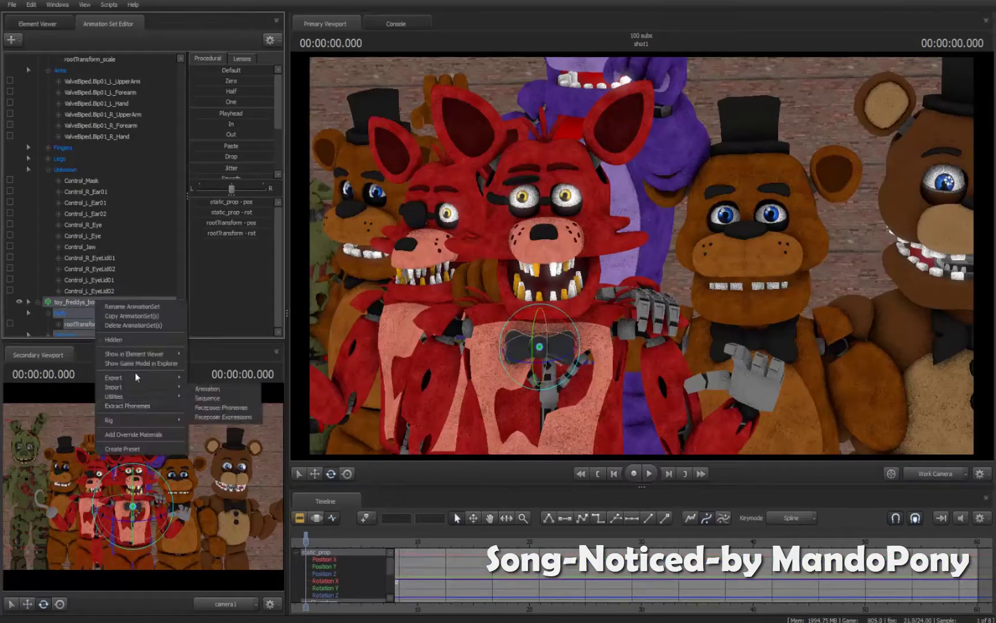
key(Escape)
click(89, 323)
click(92, 313)
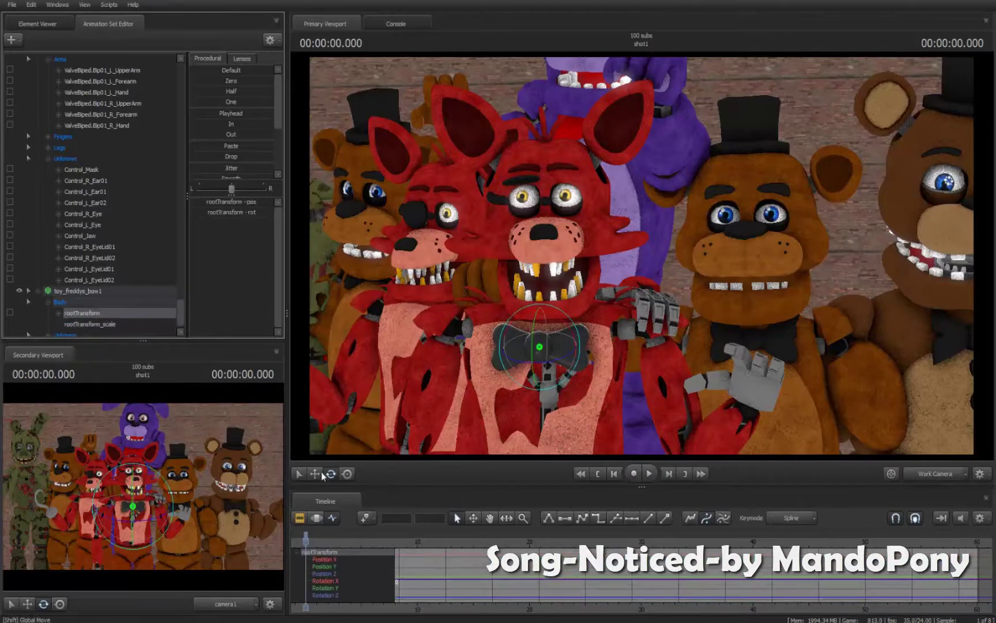
click(527, 330)
scroll(527, 330, down, 5)
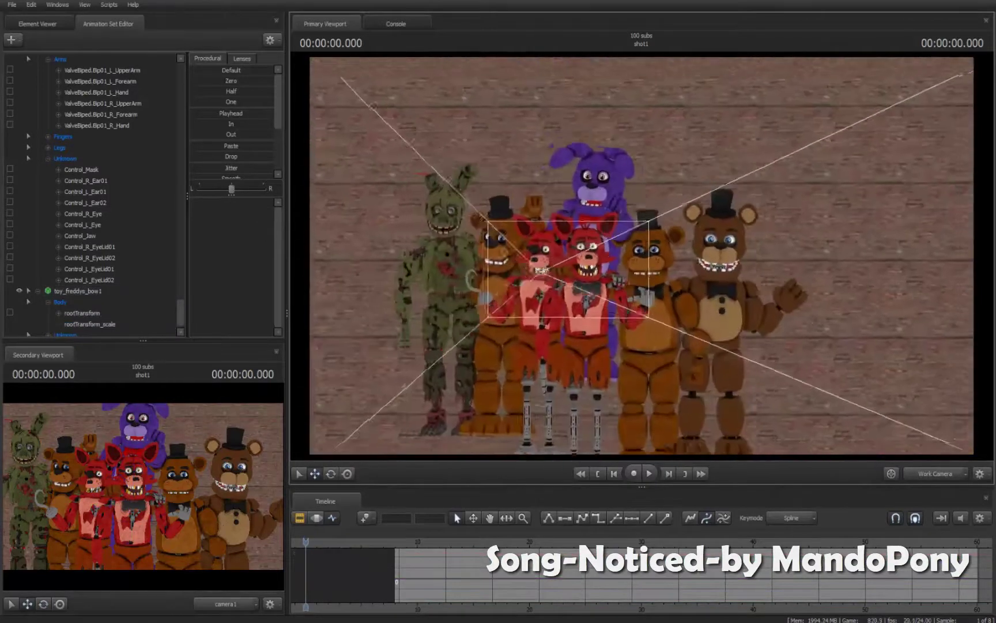
- Load the mangle_bow model, move it to foxy2's neck and rotate it to sit against the chest
click(12, 39)
click(75, 73)
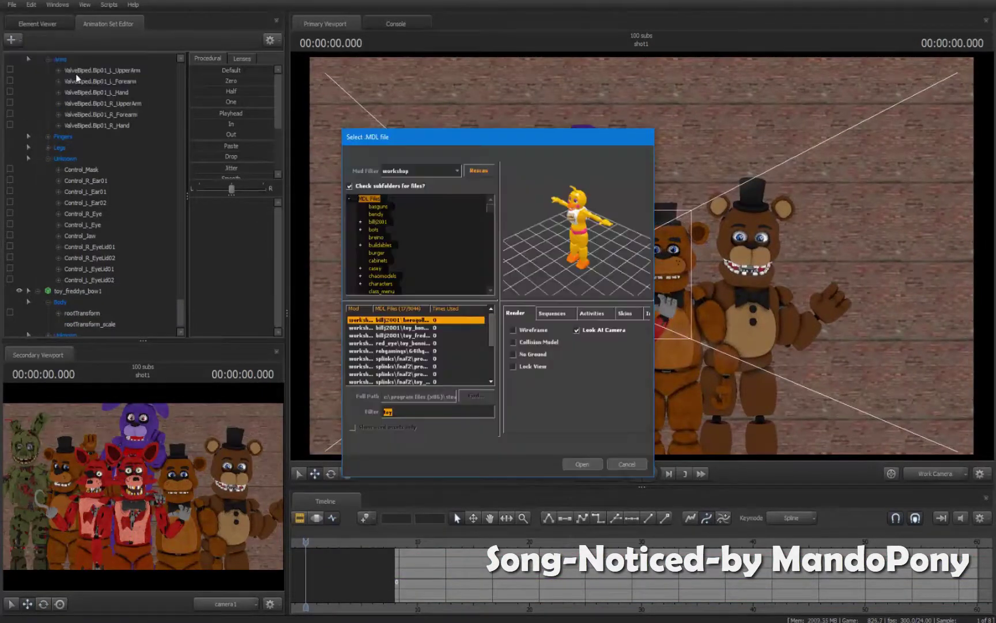
double_click(404, 369)
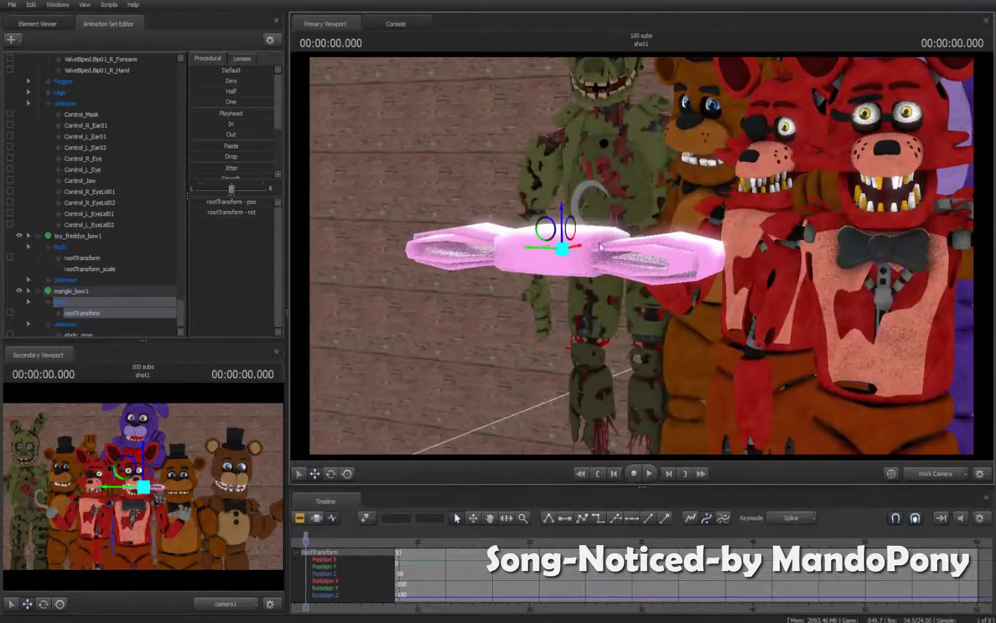
drag(599, 247, 472, 337)
key(e)
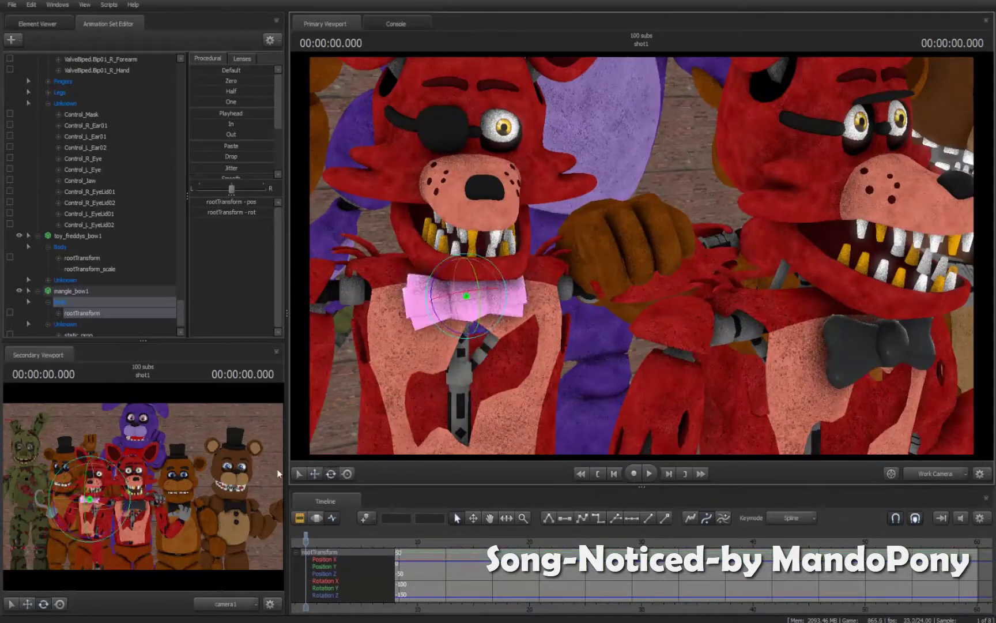
drag(415, 305, 665, 227)
- Move the waving brown Freddy's own hat off his head and load the toy_freddys_hat model
click(665, 227)
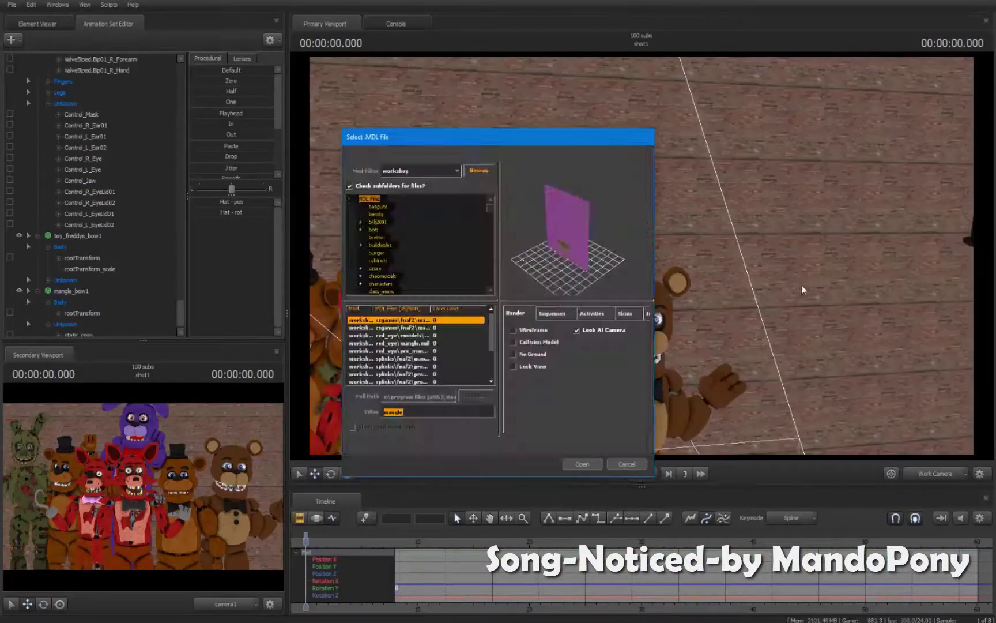
text(yat freddy)
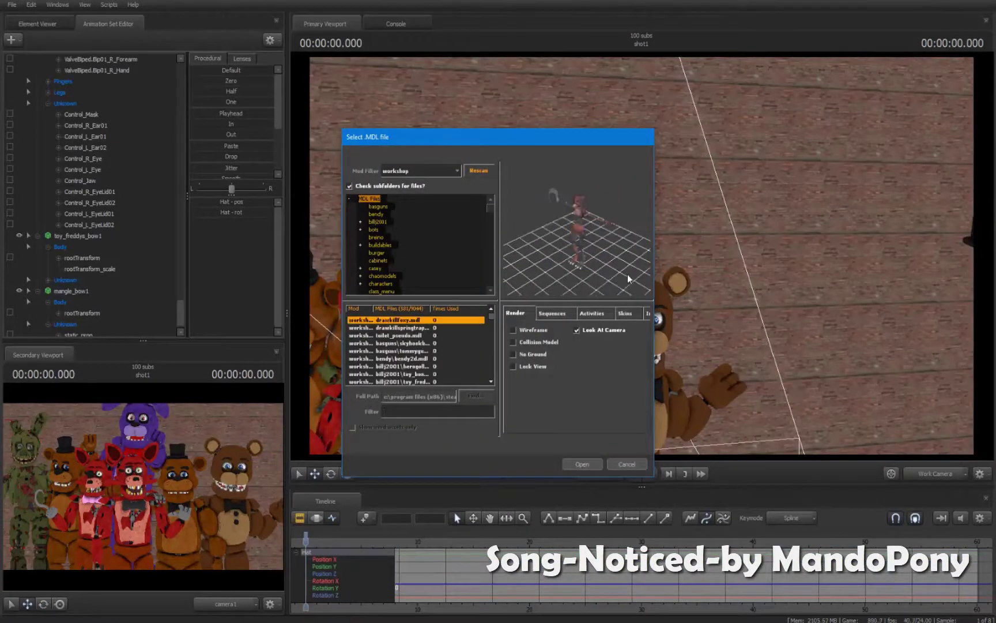
key(Return)
drag(627, 274, 525, 55)
click(685, 311)
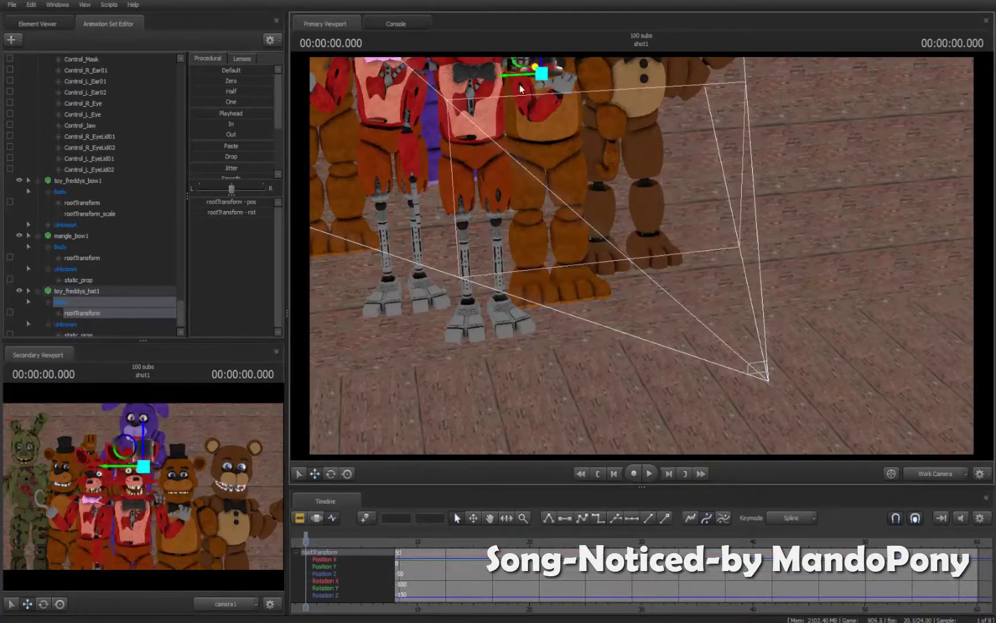
- Position toy_freddys_hat1 on top of the waving brown Freddy's head
scroll(640, 253, down, 3)
drag(559, 180, 683, 173)
scroll(683, 173, up, 3)
scroll(640, 253, up, 3)
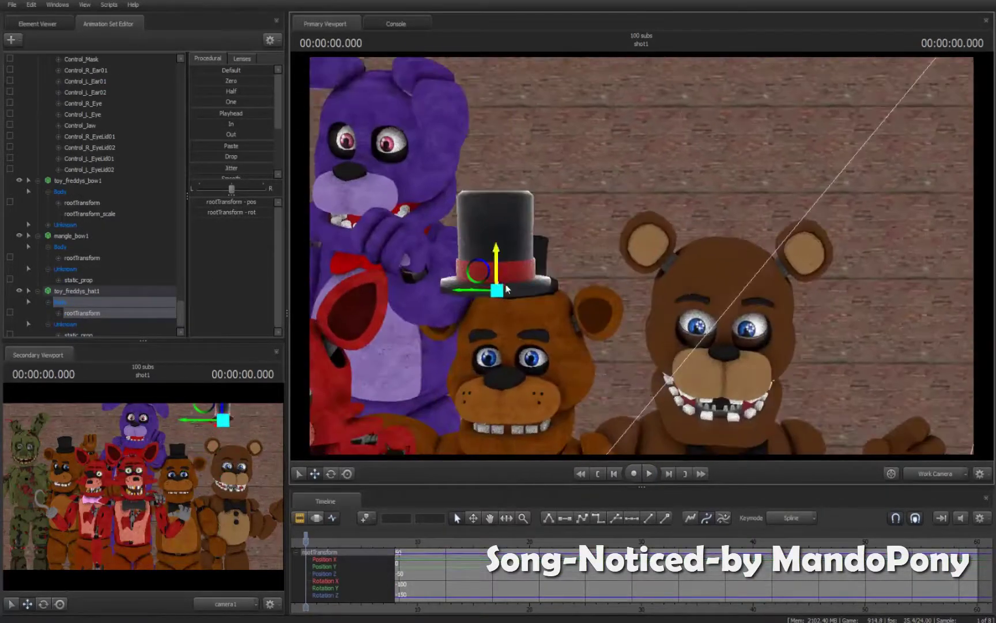
drag(493, 284, 753, 311)
scroll(754, 312, up, 3)
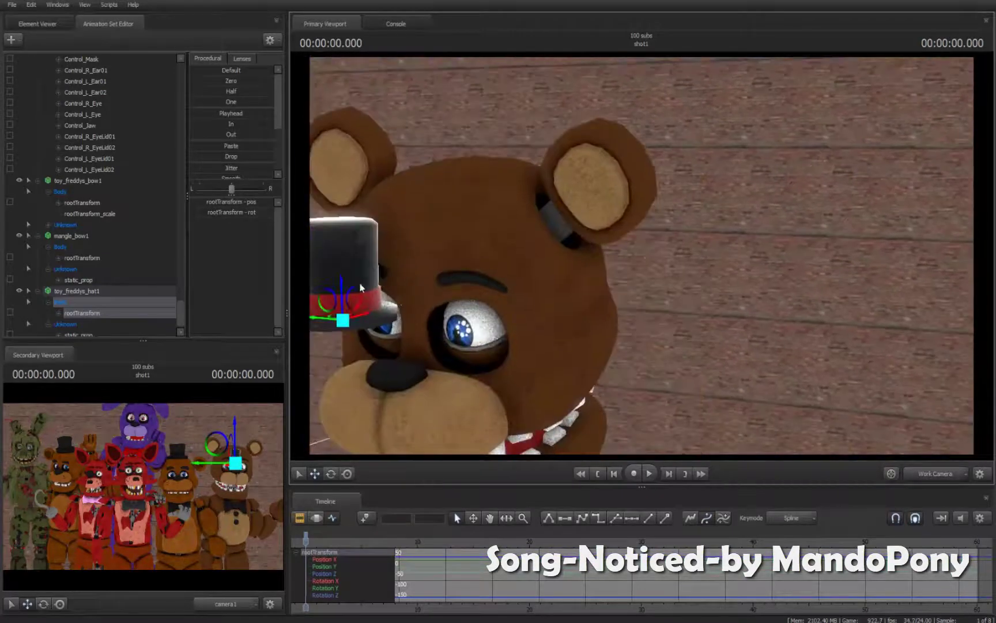
drag(340, 323, 568, 192)
key(e)
- Add a scale control to toy_freddys_hat1 and enlarge the hat to fit the brown Freddy's head
right_click(113, 291)
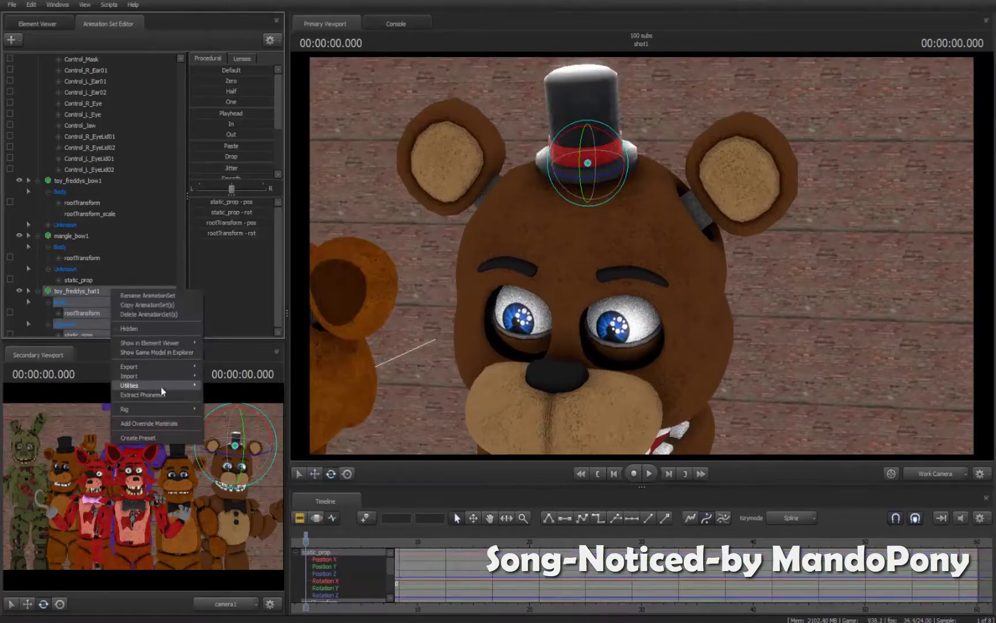
click(161, 386)
click(82, 313)
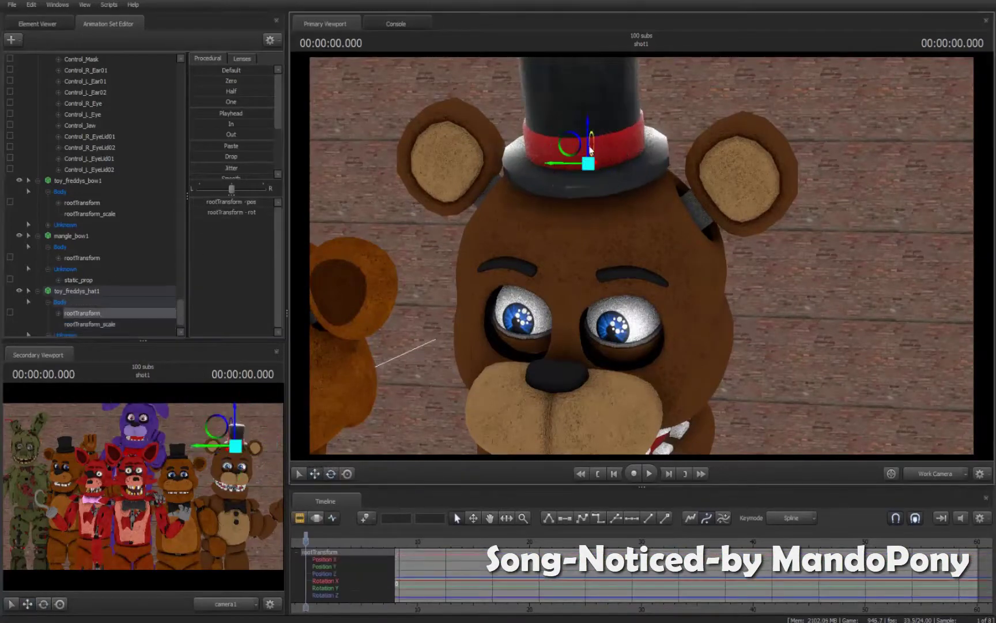
scroll(641, 254, down, 5)
scroll(641, 255, up, 5)
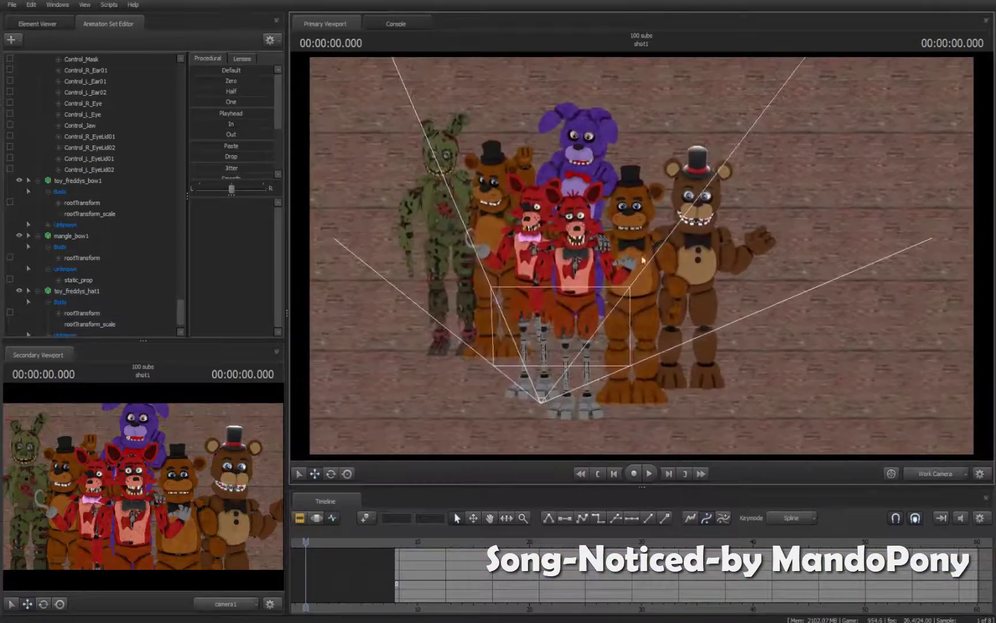
- Show foxy1's model in the Element Viewer and add a color attribute to its foxy_3 material
scroll(93, 196, up, 10)
right_click(61, 69)
mouse_move(111, 166)
mouse_move(115, 125)
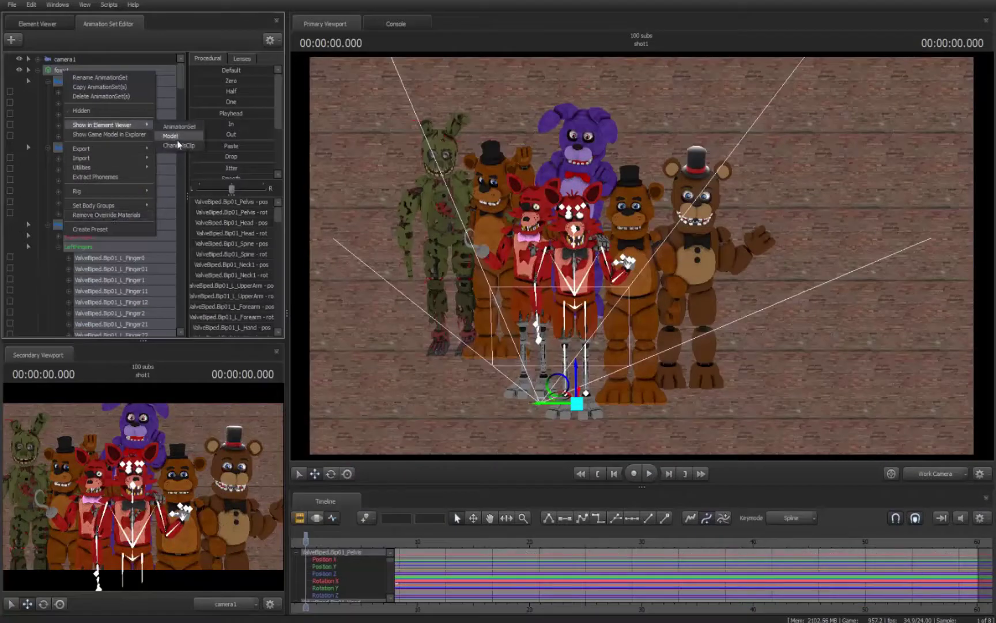
click(177, 140)
double_click(35, 259)
right_click(45, 212)
mouse_move(110, 291)
click(186, 359)
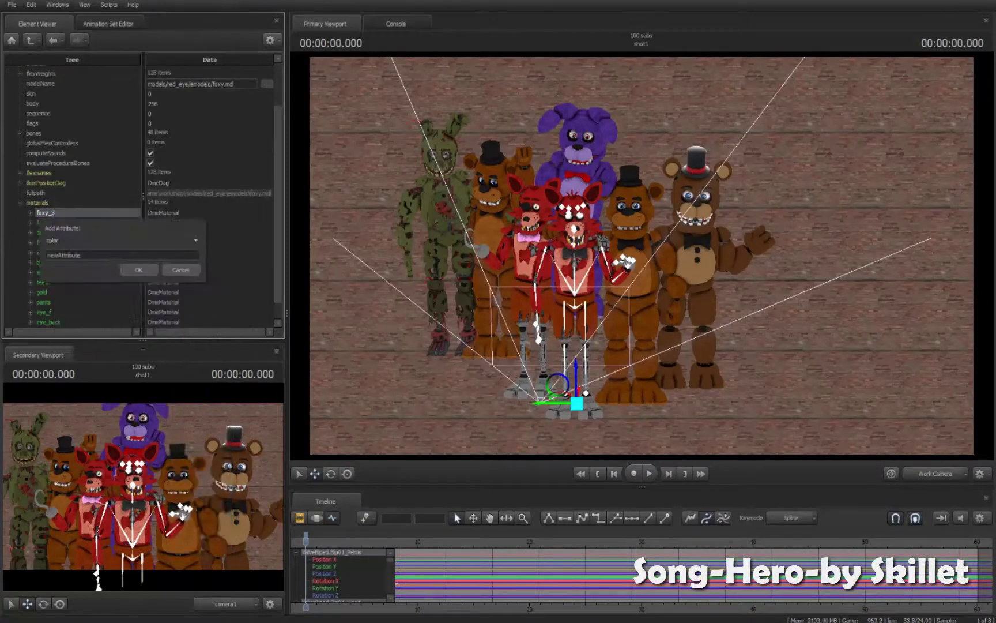
text(s)
key(Return)
- Add a color attribute to foxy1's foxy_1 material to turn it black
right_click(45, 222)
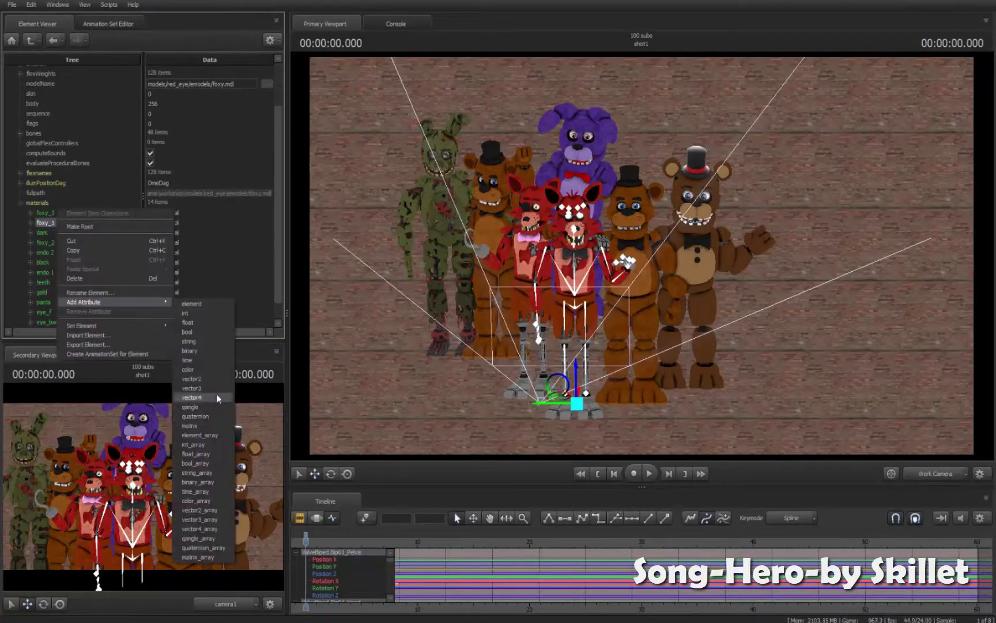
click(190, 369)
text($color2)
key(Return)
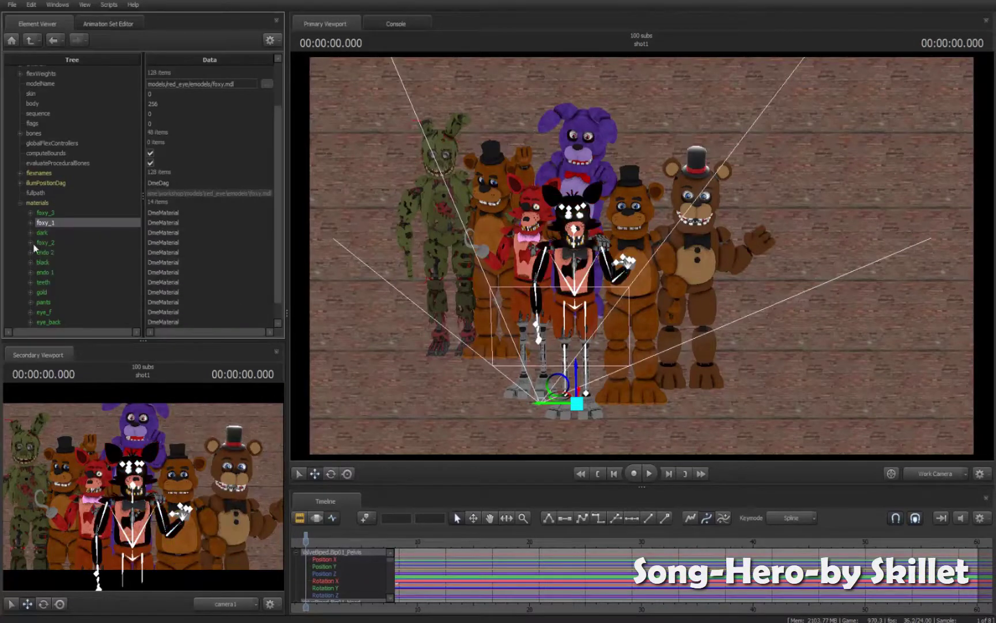
- Add a string attribute named $basetexture with the value white to foxy1's foxy_2 material
right_click(40, 242)
mouse_move(87, 323)
click(172, 334)
text($selfillum)
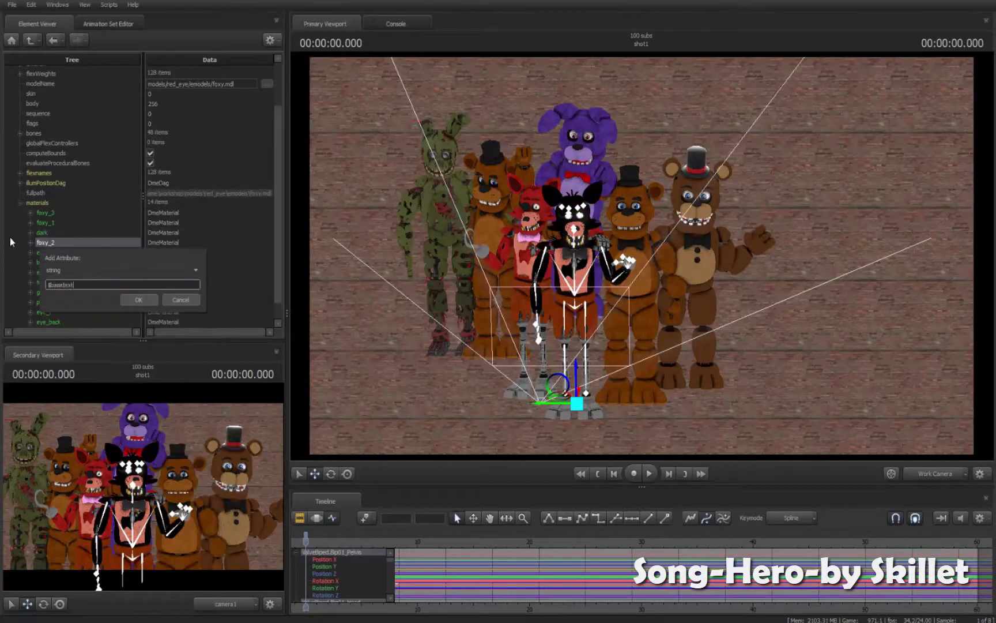
key(Return)
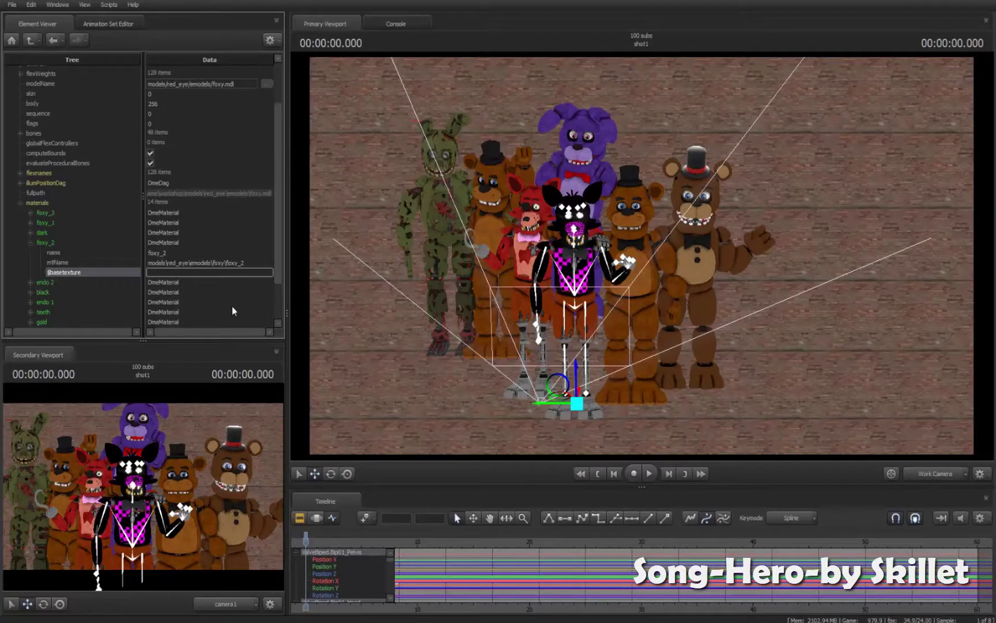
- Add a color attribute named $color to foxy1's foxy_2 material and set it to red (200, 5, 5)
right_click(43, 229)
mouse_move(104, 322)
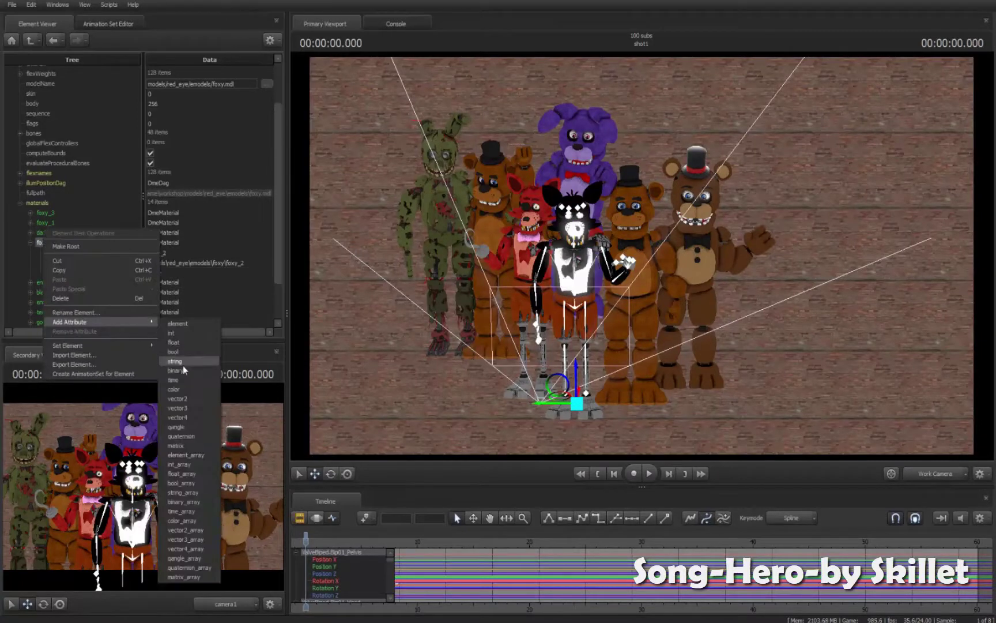
click(173, 389)
text($color)
key(Return)
click(172, 282)
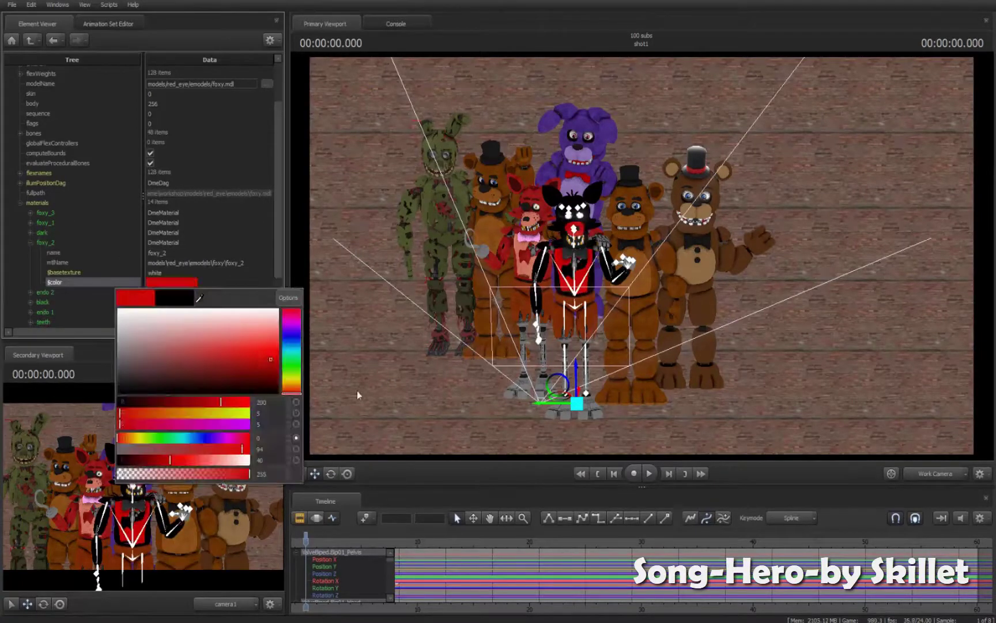
- Add a string attribute named $basetexture to foxy1's endo 1 material and set it to white
right_click(58, 312)
mouse_move(118, 394)
click(207, 441)
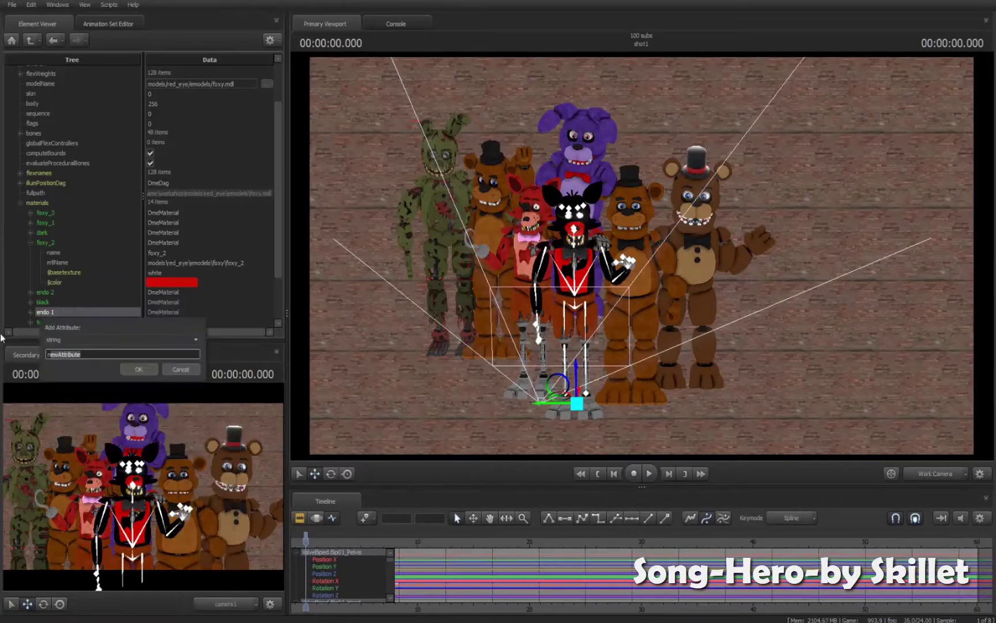
text($basetexture)
key(Return)
click(30, 312)
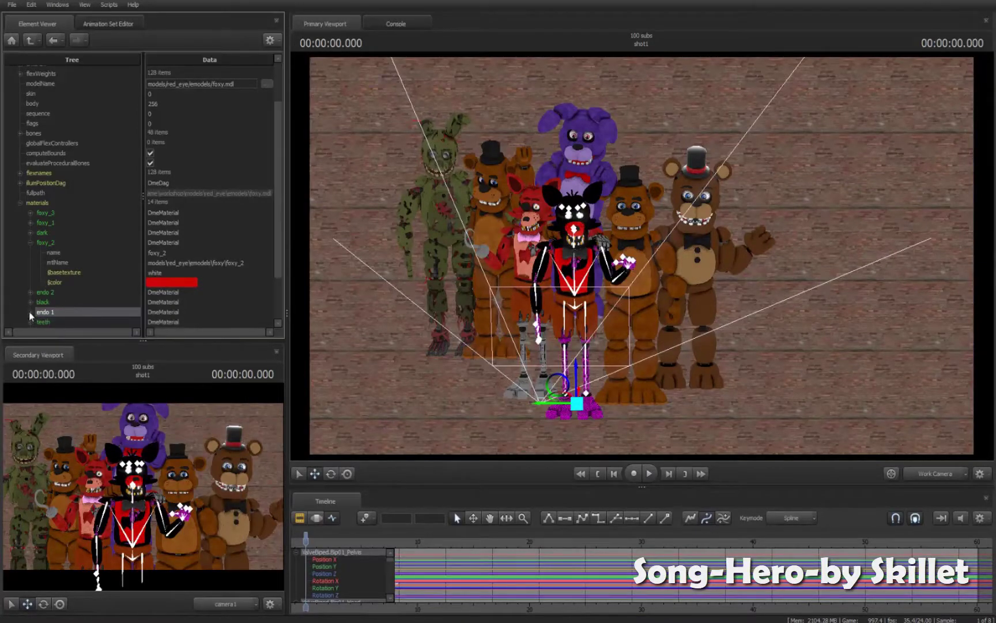
click(168, 313)
text(white)
key(Return)
drag(782, 329, 468, 293)
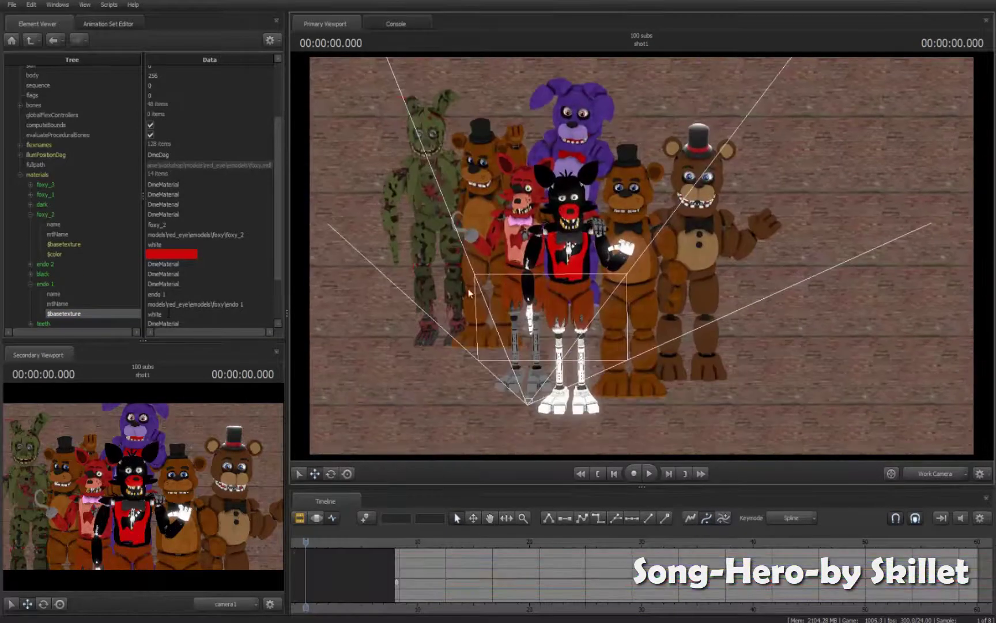
- Show foxy2's model in the Element Viewer and expand its materials
click(108, 23)
right_click(72, 184)
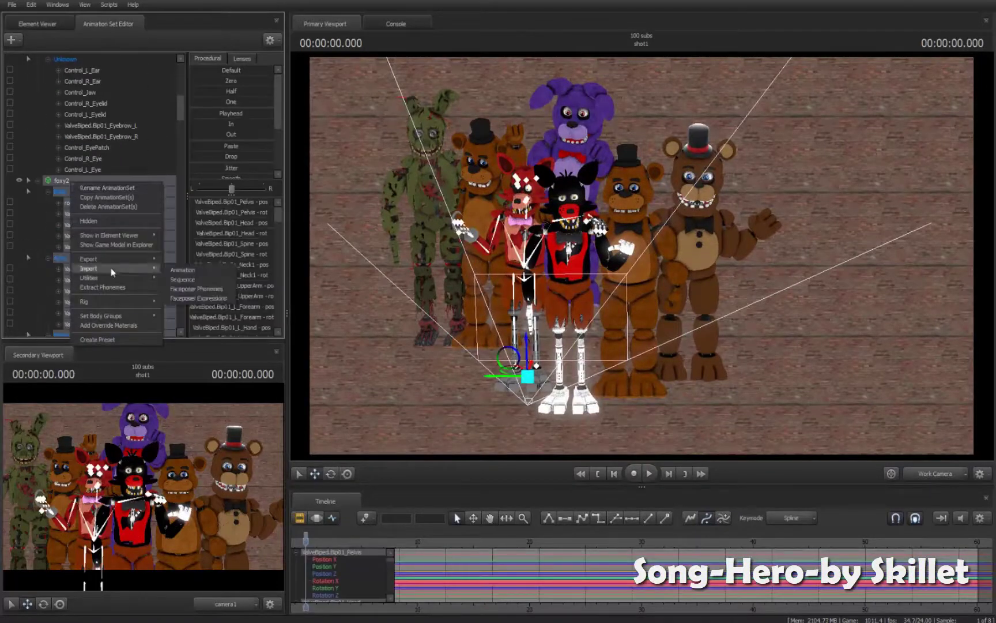
click(83, 176)
right_click(83, 180)
click(185, 236)
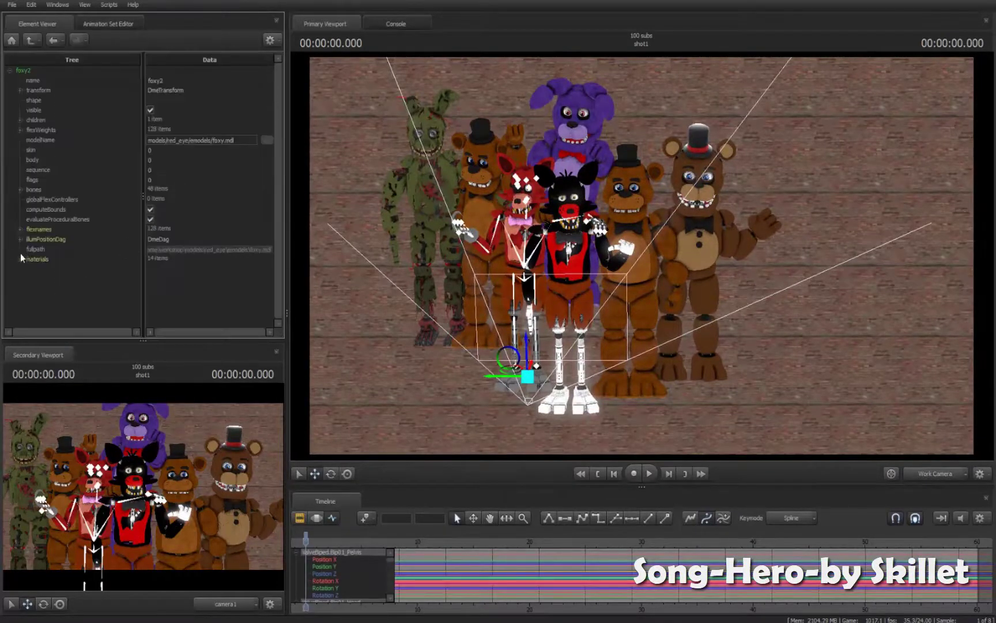
click(20, 257)
right_click(31, 195)
mouse_move(86, 260)
click(185, 329)
text($col)
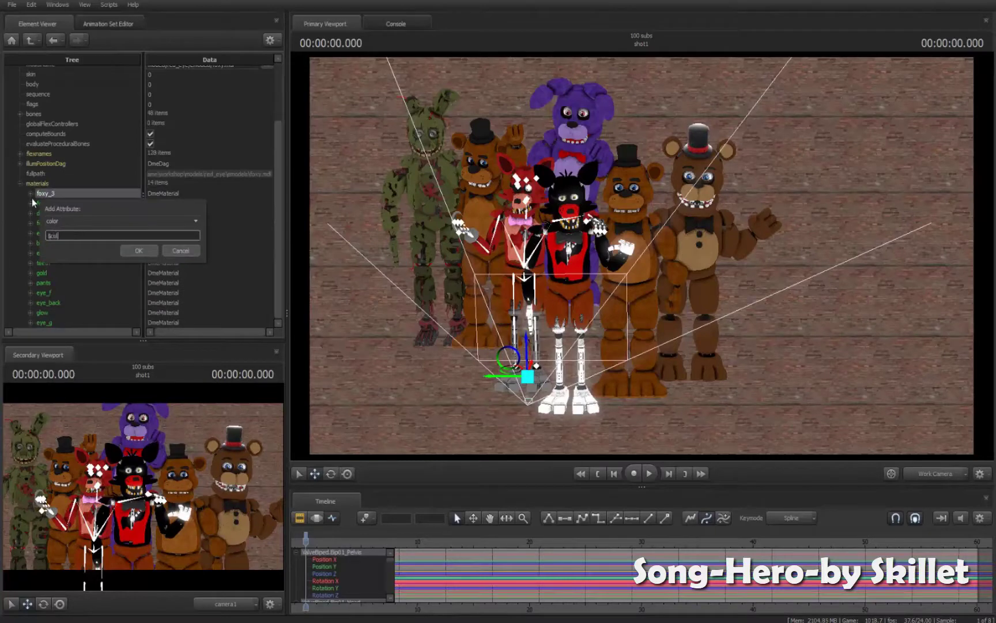
text(oe)
key(Return)
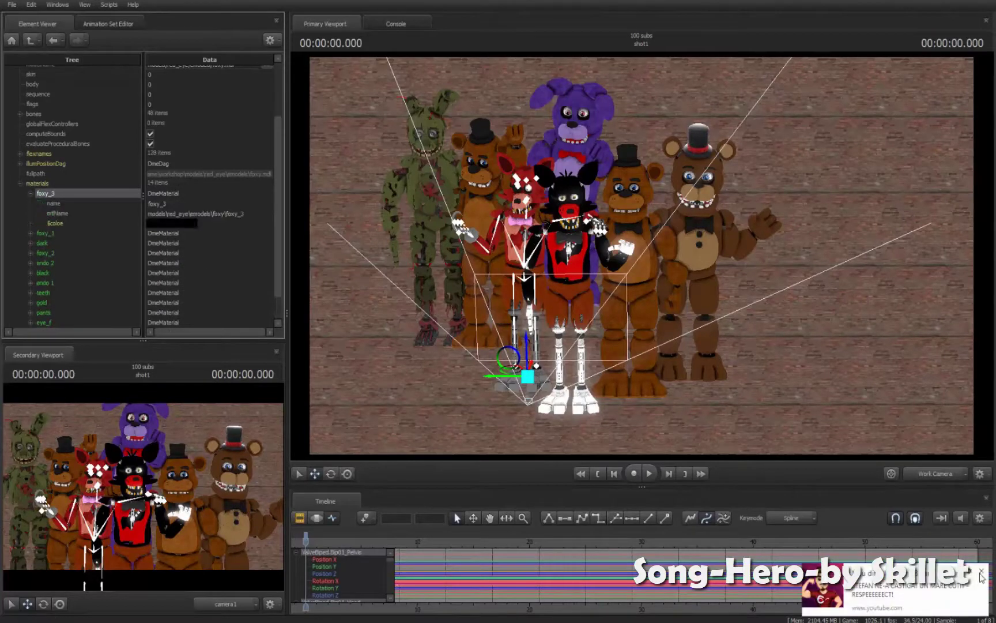
click(981, 573)
click(57, 225)
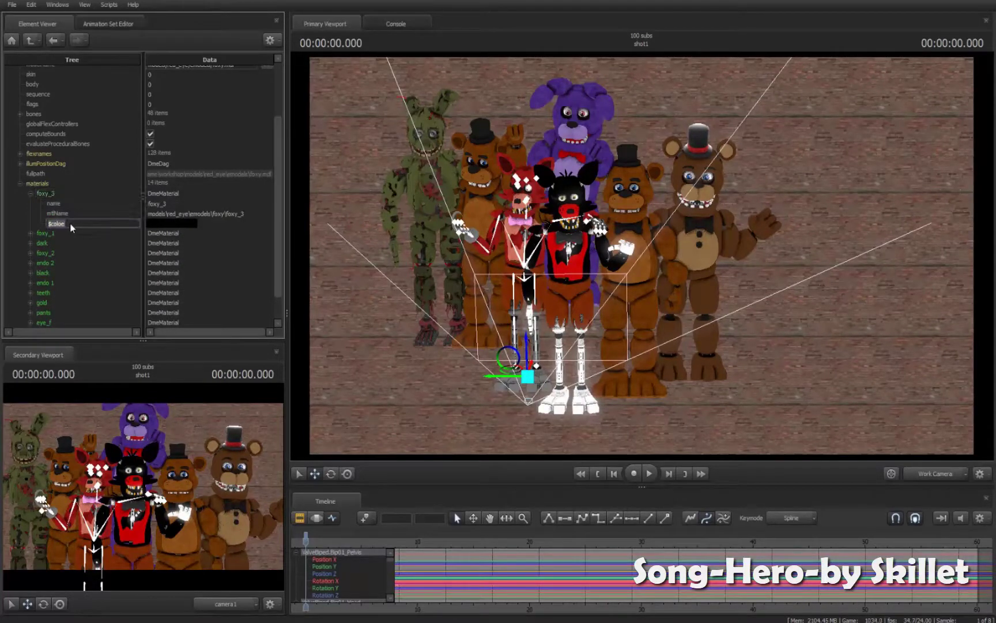
key(Delete)
- Add a color attribute named $color to foxy2's foxy_3 material, correcting the mistyped # prefix to $
right_click(48, 177)
mouse_move(104, 270)
click(177, 338)
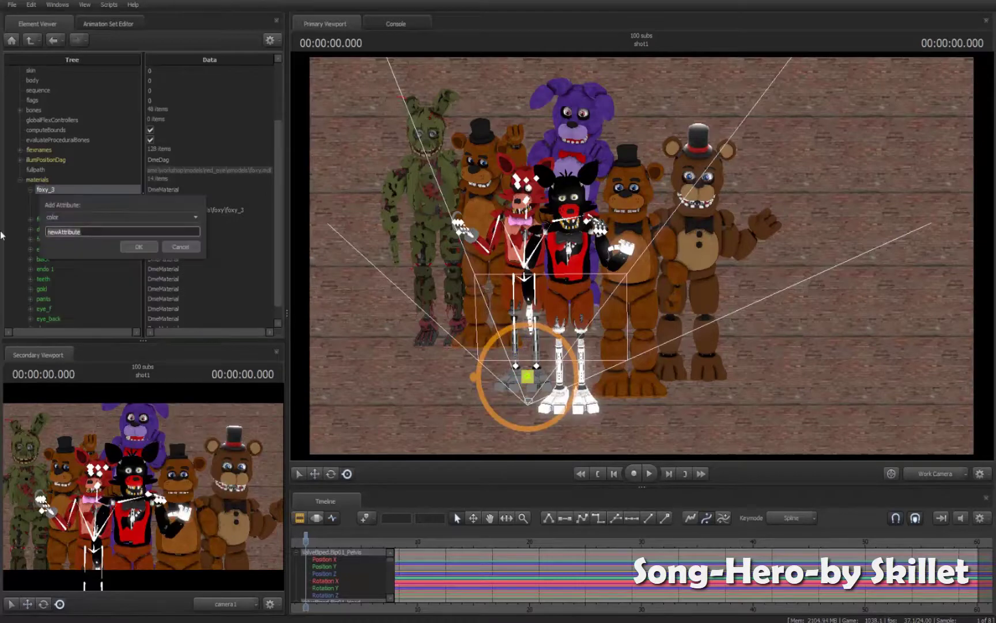
text(#color)
key(Return)
right_click(65, 220)
click(87, 277)
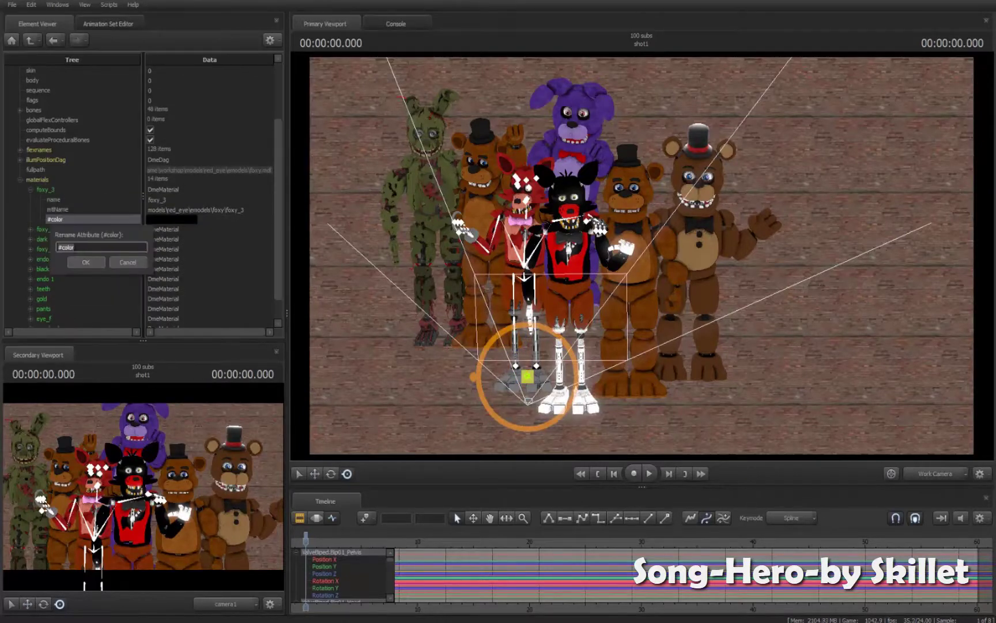
text($)
key(Return)
- Add a color attribute named $color to foxy2's foxy_1 material and set it to a light blue
right_click(48, 232)
right_click(34, 214)
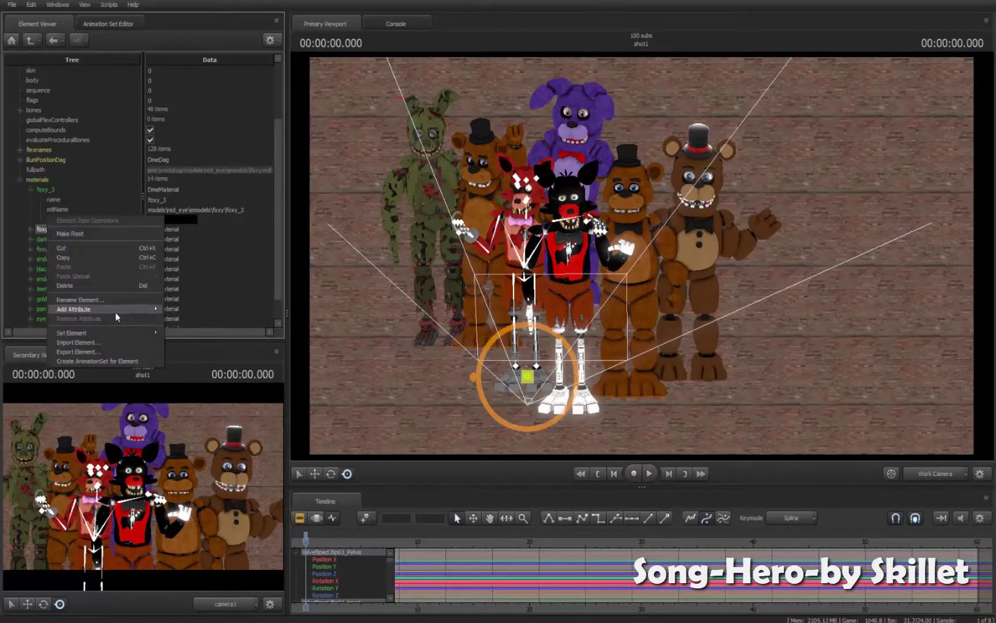
click(176, 374)
text($color)
key(Return)
click(171, 259)
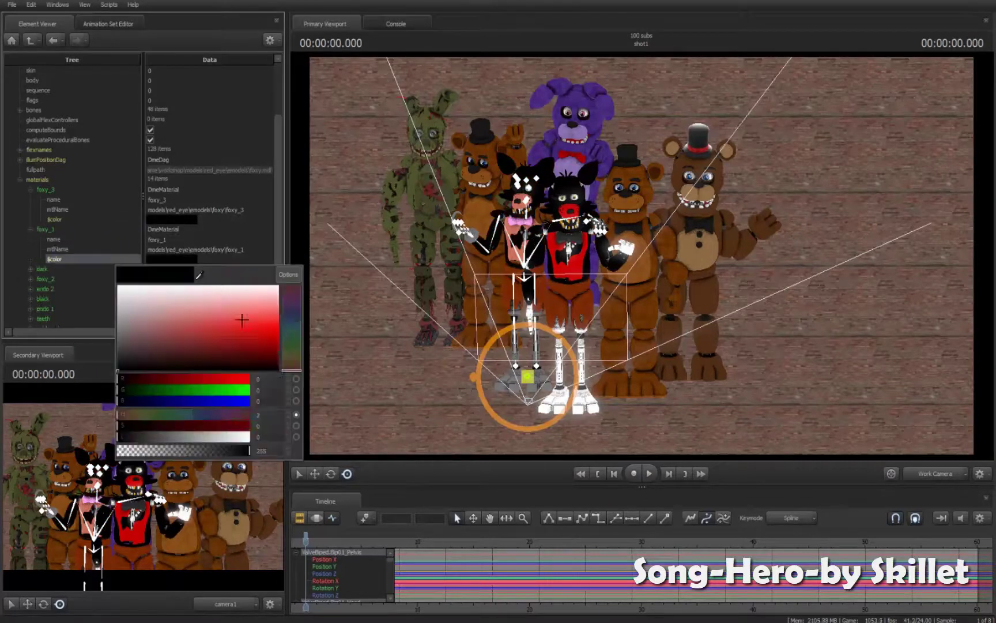
drag(257, 326, 239, 318)
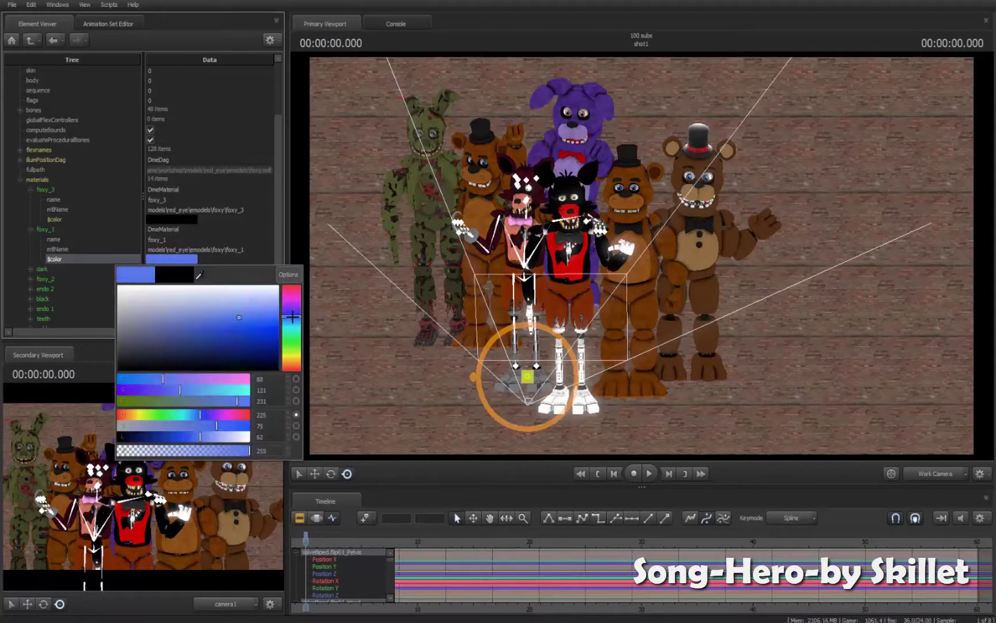
key(Return)
- Add a color attribute named $color to foxy2's foxy_2 material and choose a color other than black for it
right_click(65, 281)
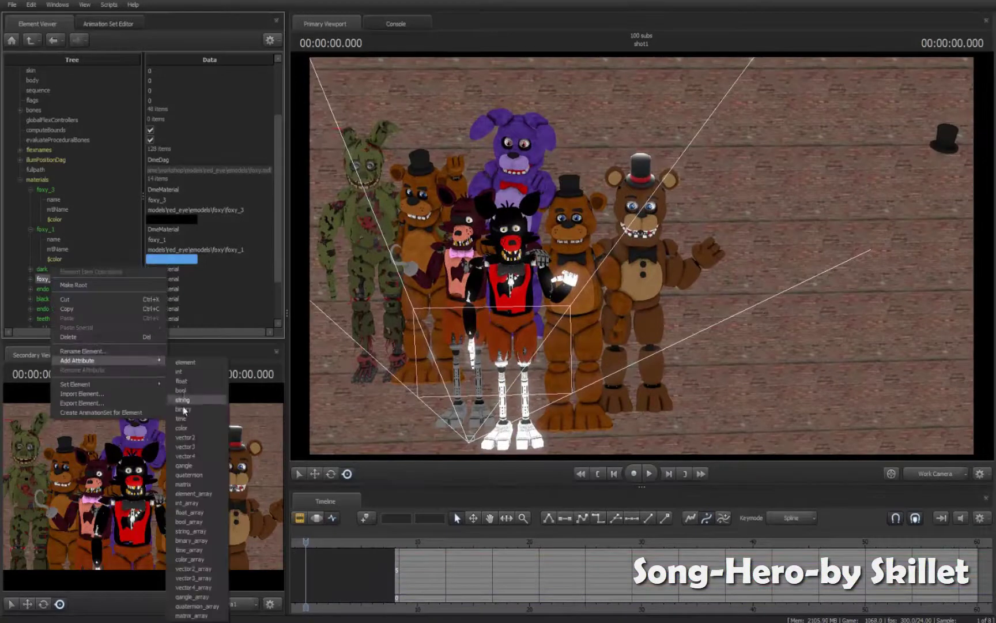
click(208, 442)
text($color)
key(Return)
click(171, 308)
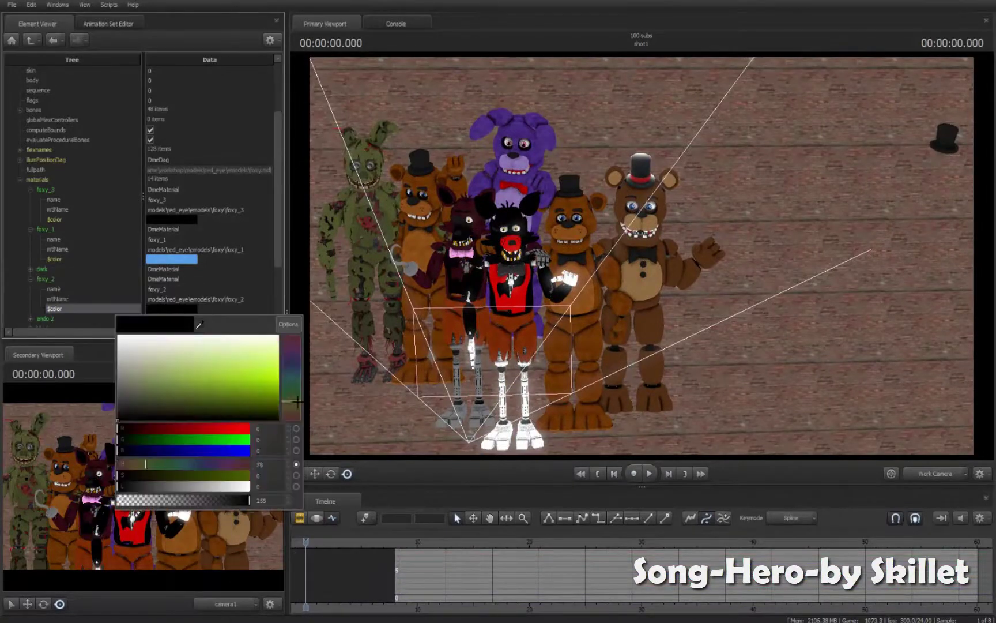
drag(173, 426, 190, 426)
key(Return)
- Show freddy1's model in the Element Viewer and expand its materials
click(108, 24)
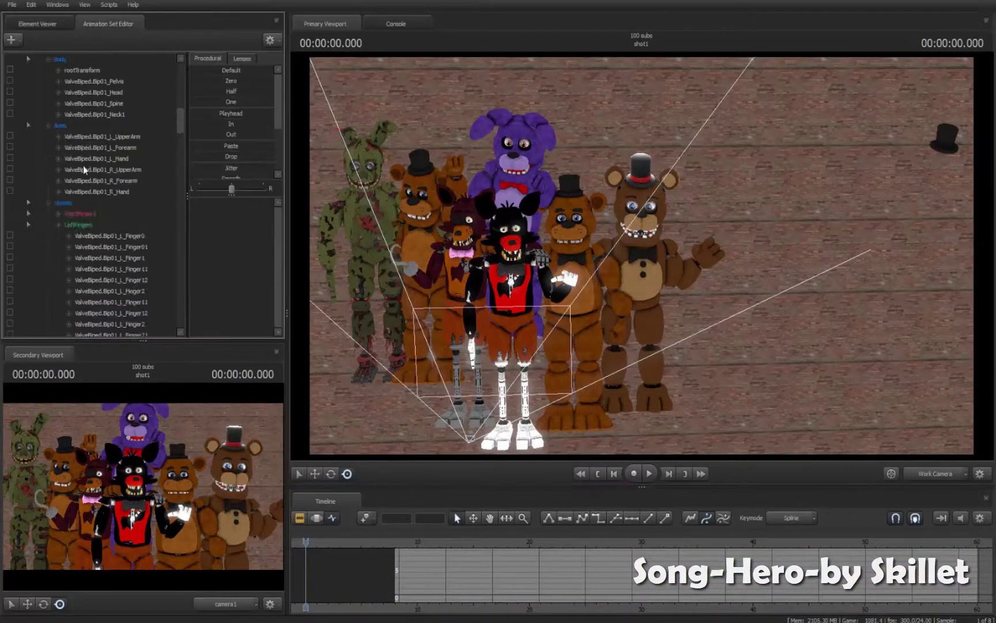
click(73, 225)
right_click(73, 225)
mouse_move(112, 314)
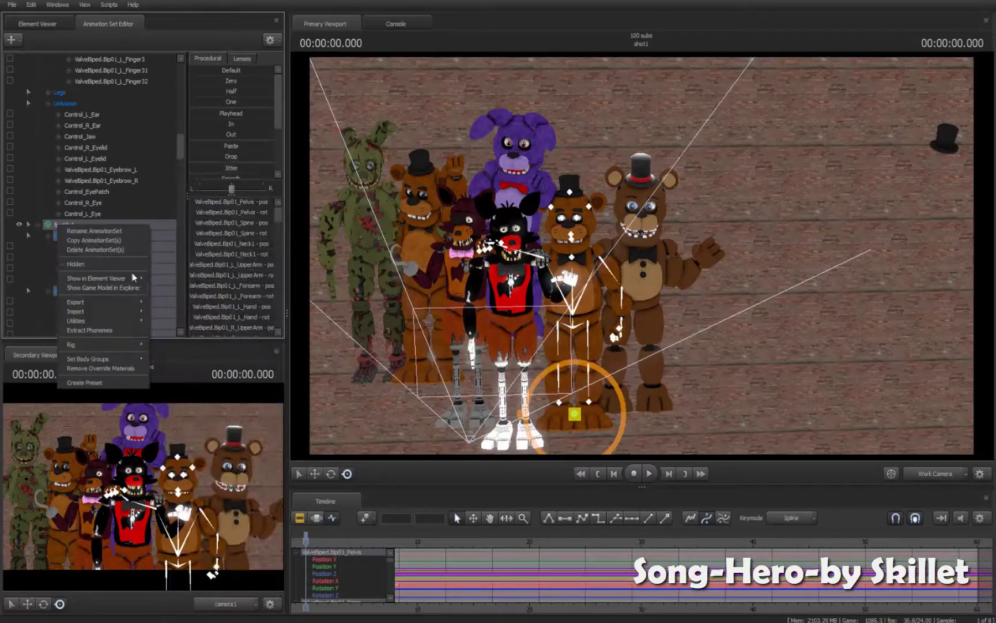
click(111, 278)
- Add a color attribute named $color to each of freddy1's freddy 2, freddy 1 and freddy 3 materials
right_click(47, 233)
click(195, 383)
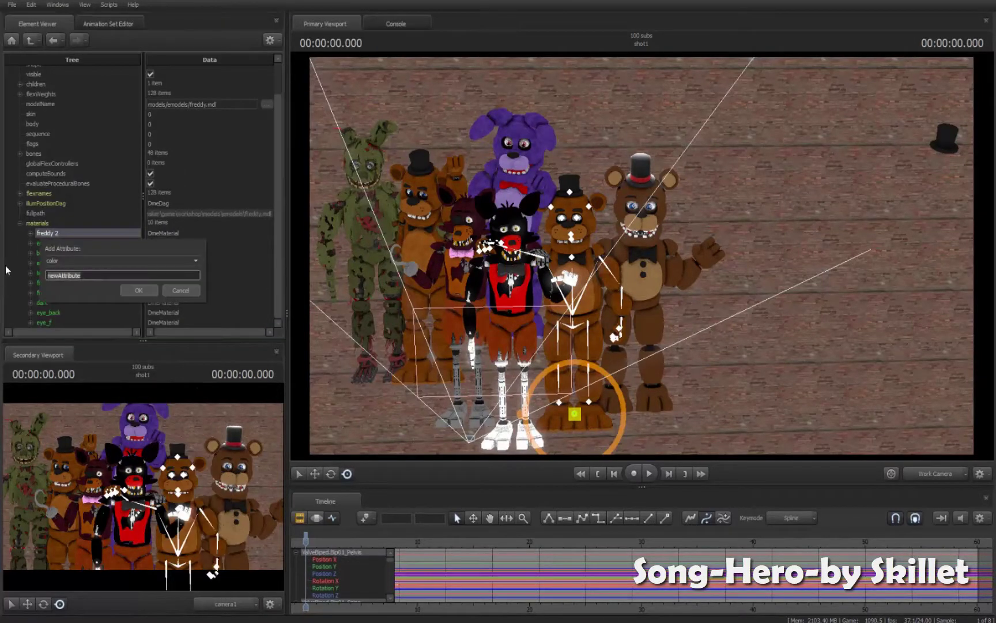
key(Return)
right_click(55, 283)
mouse_move(116, 364)
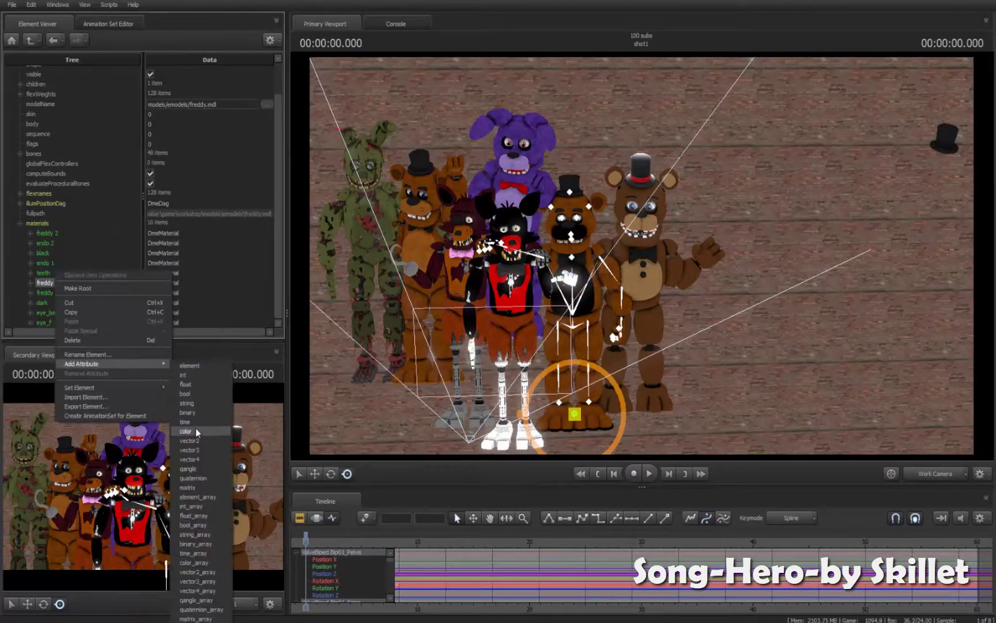
click(195, 428)
key(Return)
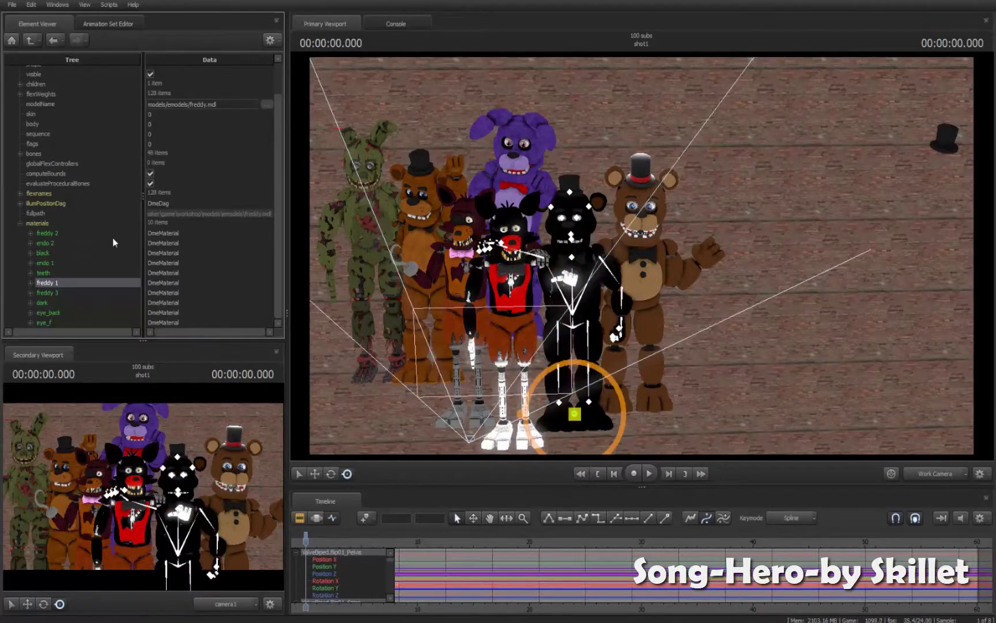
right_click(55, 293)
mouse_move(127, 374)
click(196, 437)
text($color)
key(Return)
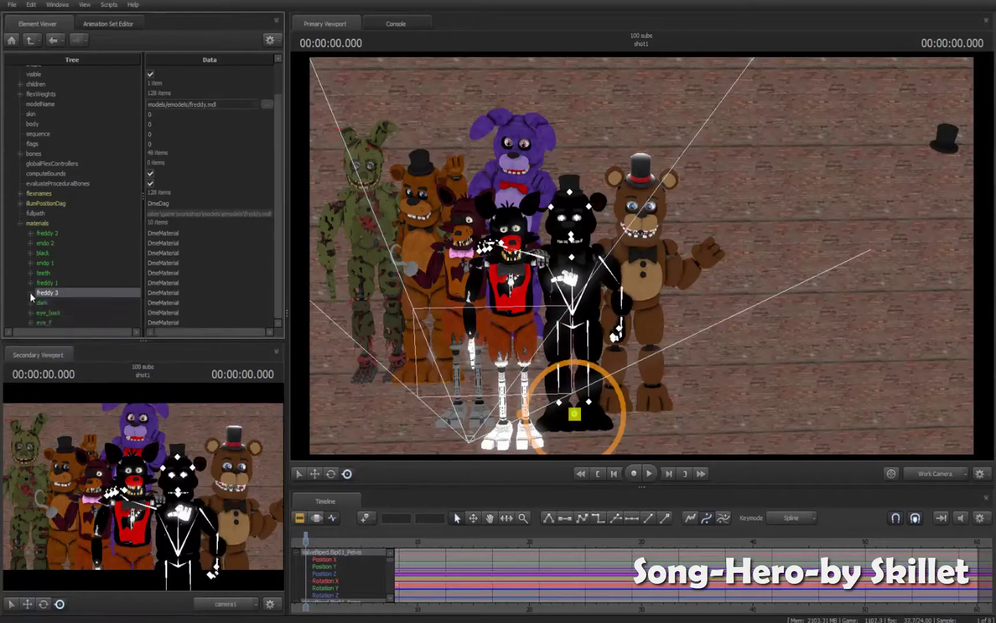
- Set $color to red on freddy1's freddy 2 material and green on freddy 1, and pick a color for freddy 3
click(173, 286)
click(189, 287)
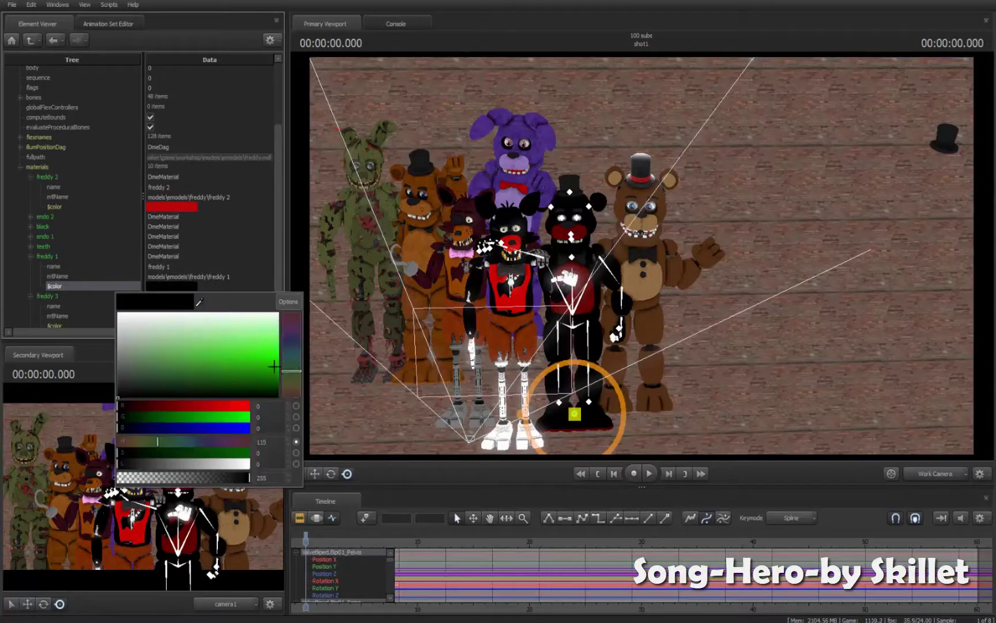
click(190, 346)
scroll(87, 230, down, 1)
click(172, 292)
click(173, 323)
- Show the waving Freddy's model in the Element Viewer and expand its materials
click(128, 29)
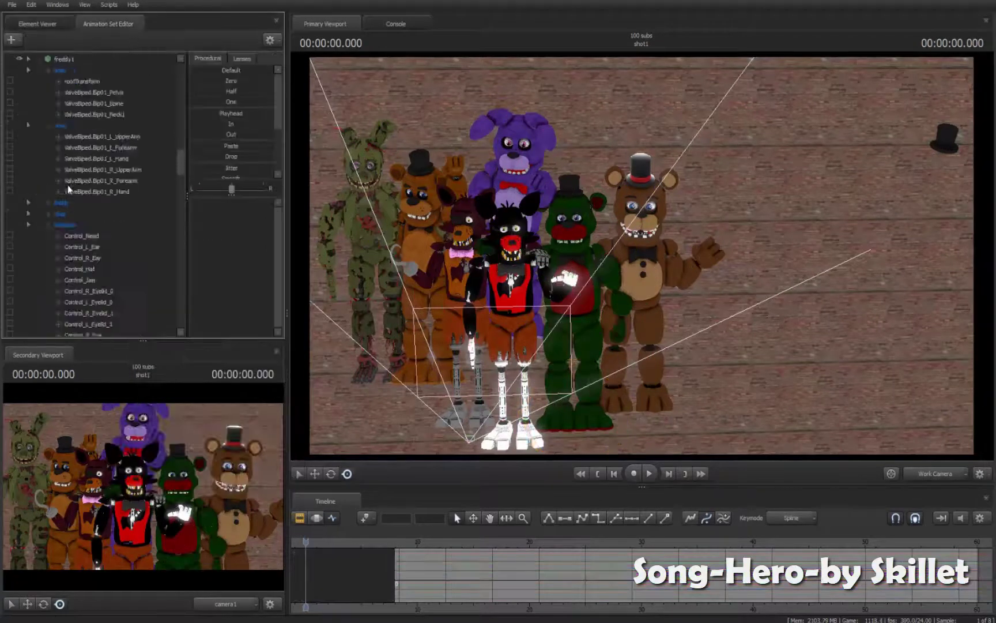
right_click(70, 223)
right_click(111, 226)
click(221, 290)
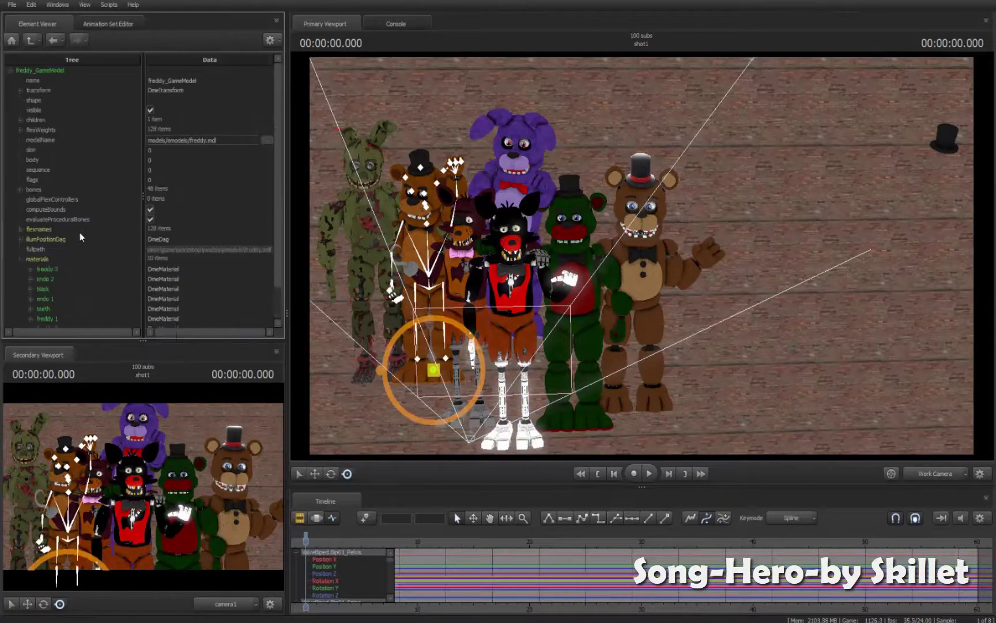
- Add a string attribute named $basetexture to the waving Freddy's freddy 2 and freddy 1 materials
right_click(79, 233)
mouse_move(107, 314)
click(202, 384)
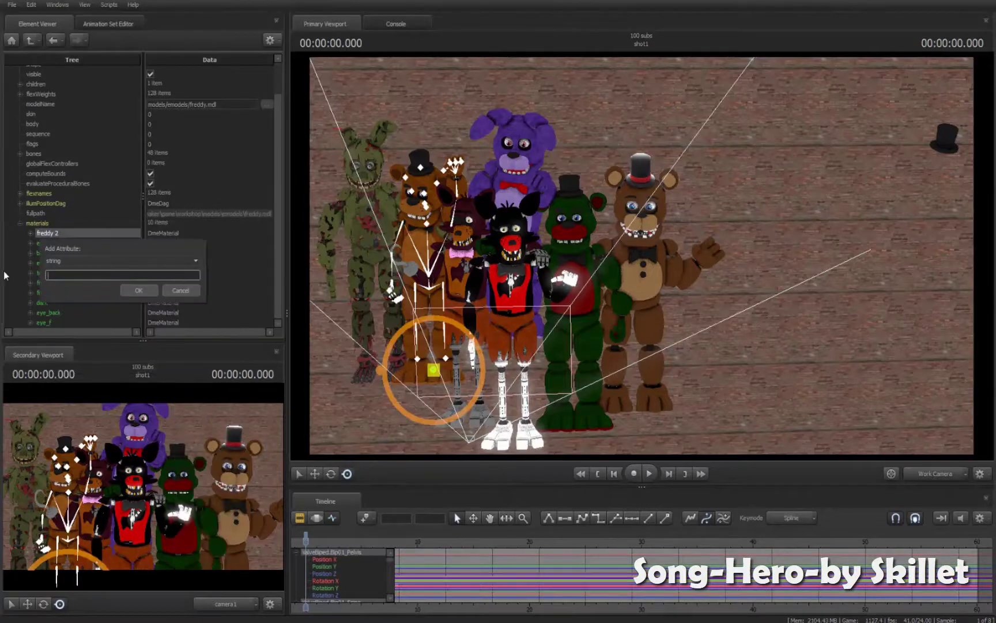
key(Return)
right_click(57, 283)
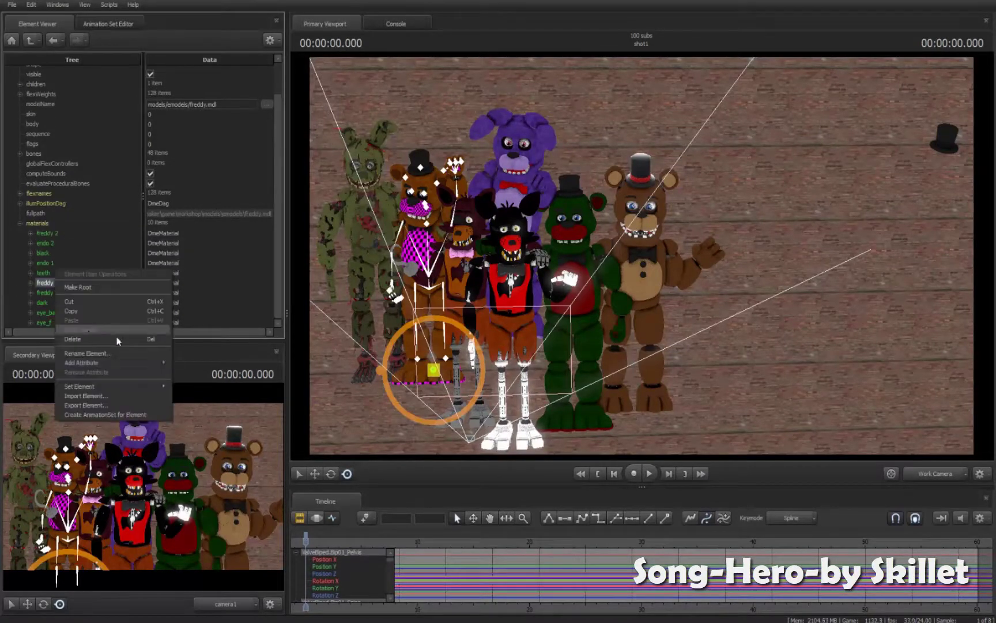
mouse_move(107, 364)
click(196, 429)
text($basetextu)
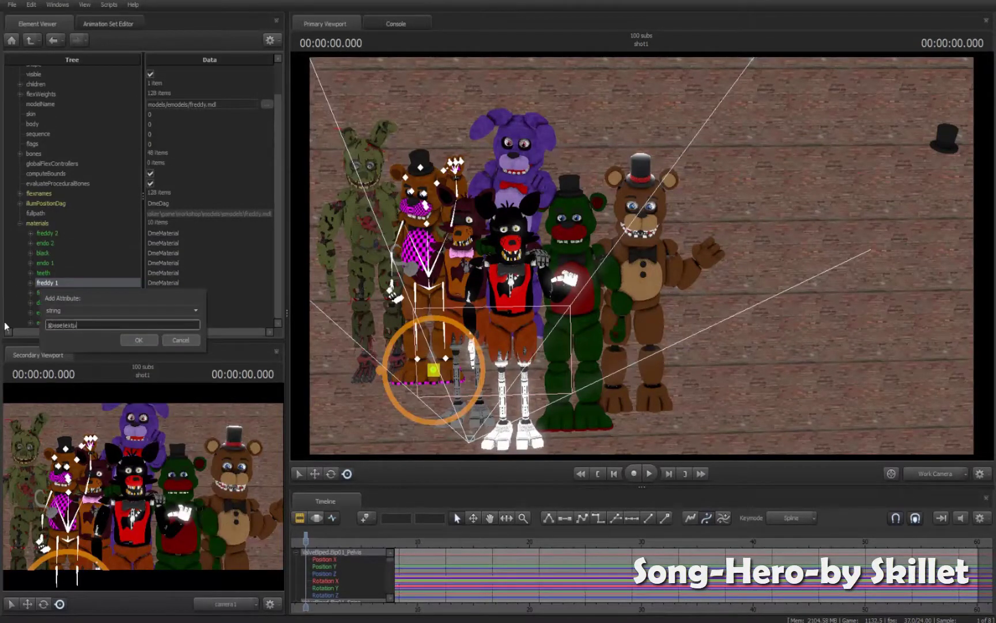
text(re)
key(Return)
- Add a $basetexture string attribute to the waving Freddy's freddy 3 material and set all three $basetexture values to white
right_click(57, 292)
click(196, 421)
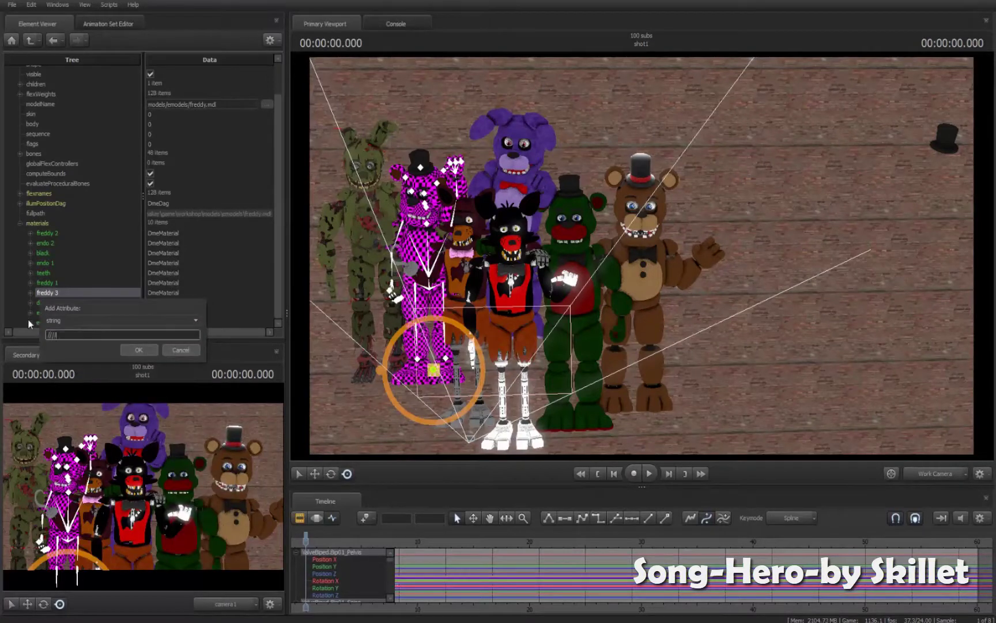
text($basetexture)
key(Return)
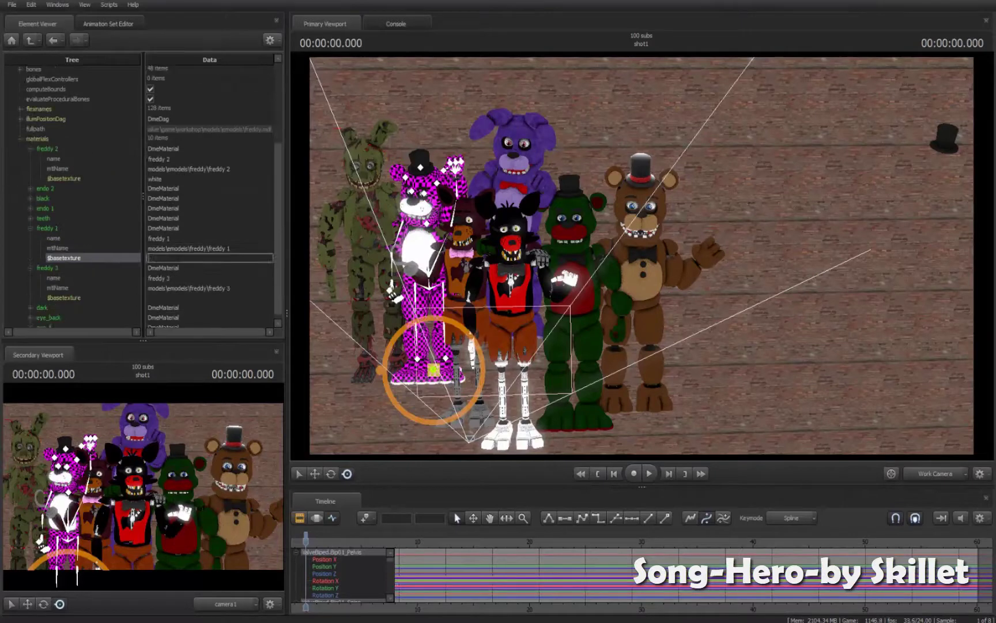
key(Return)
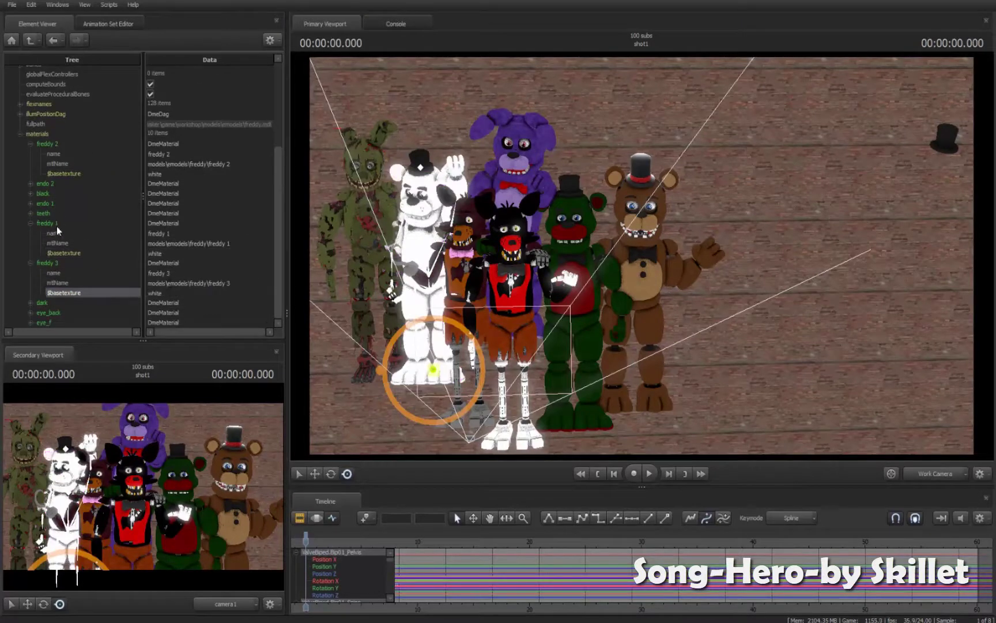
- Add a color attribute named $color to the waving Freddy's freddy 3 material
right_click(58, 263)
click(229, 409)
text($color)
key(Return)
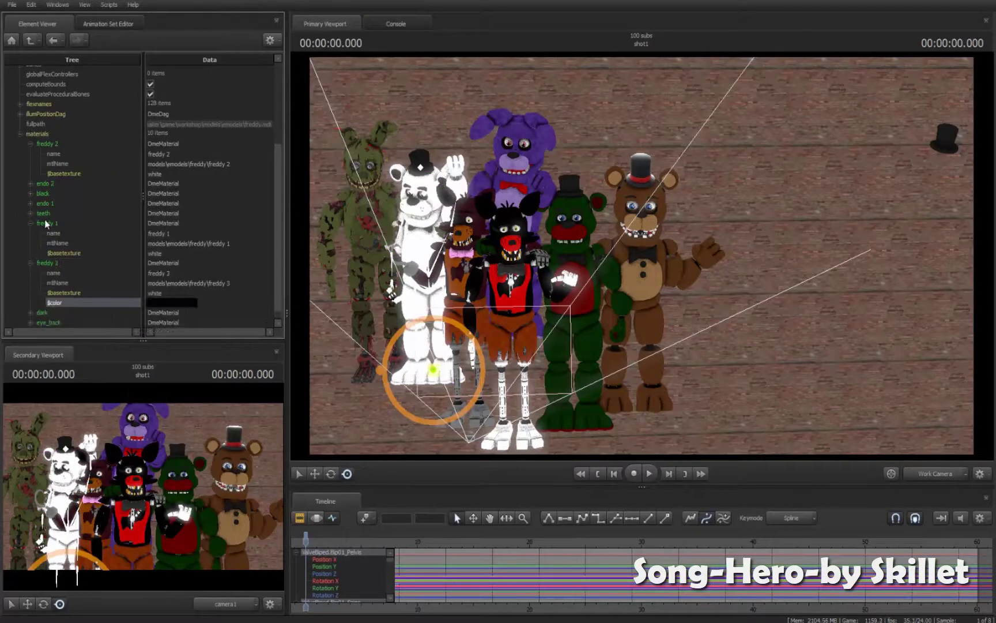
- Add a color attribute named $color to the waving Freddy's freddy 1 material and set it to white
right_click(46, 224)
click(64, 230)
right_click(65, 225)
mouse_move(174, 301)
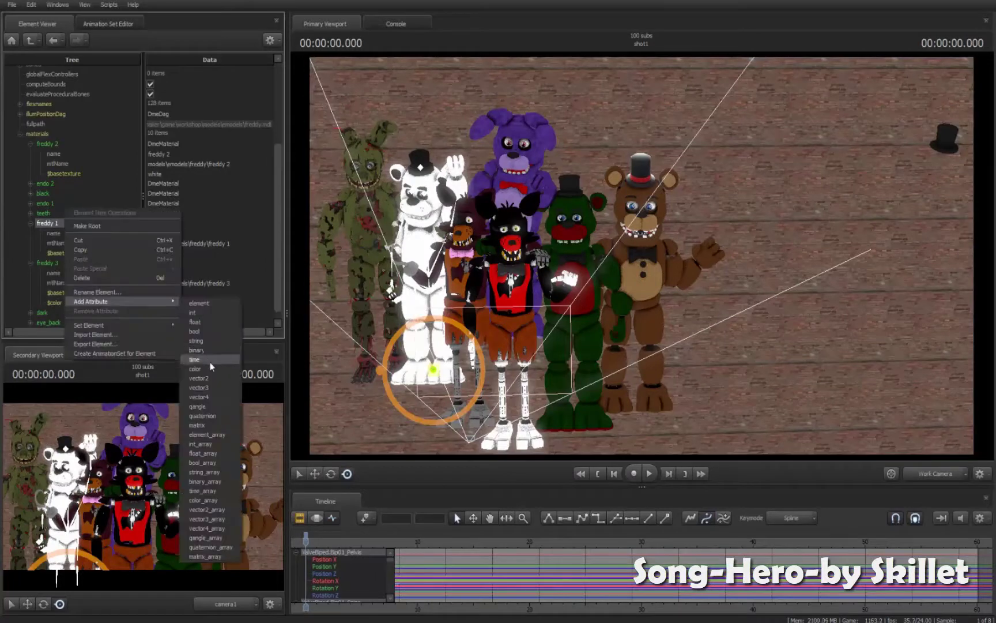
click(208, 369)
text($color)
key(Return)
click(172, 262)
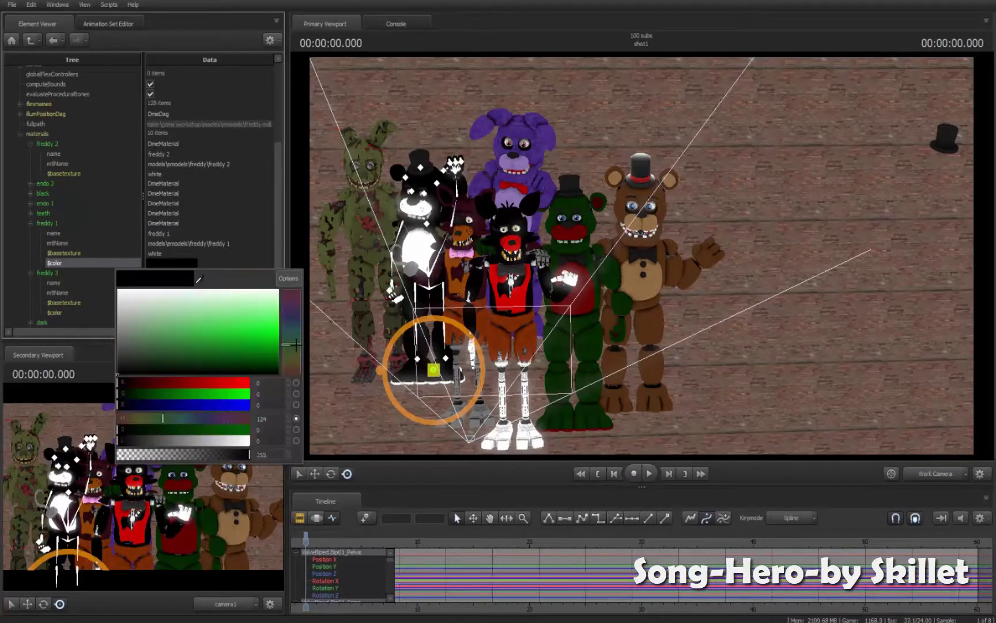
click(196, 316)
click(58, 270)
- Add a color attribute named $color to the waving Freddy's freddy 2 material and set it to sky blue
right_click(47, 144)
mouse_move(92, 221)
click(204, 289)
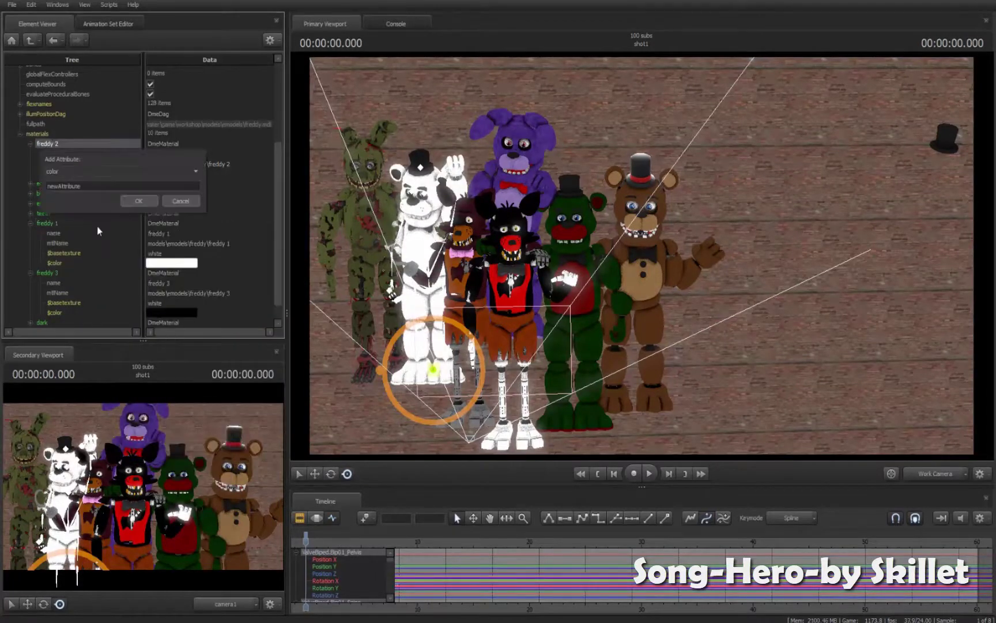
text($color)
key(Return)
click(172, 183)
click(263, 246)
- Set the $color of the waving Freddy's freddy 3 material to bright cyan
click(54, 322)
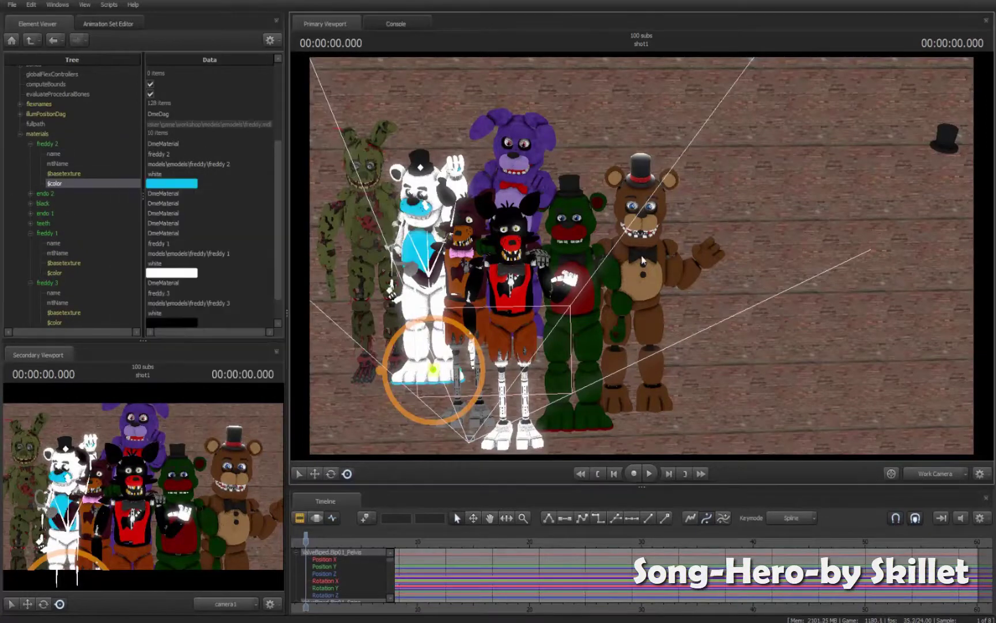
click(171, 323)
click(291, 391)
click(263, 386)
click(754, 323)
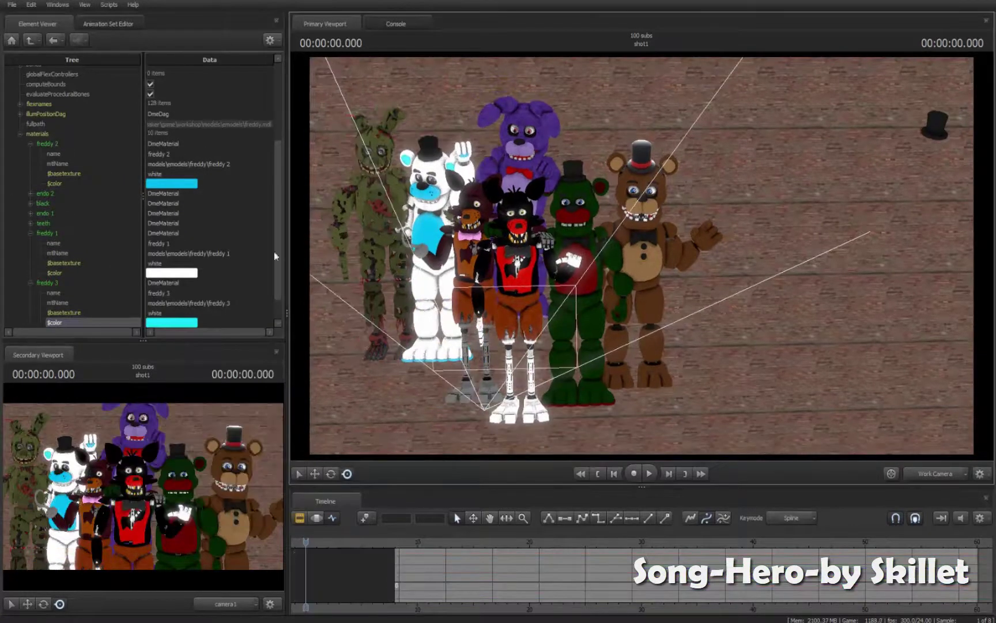
- Show Bonnie's model in the Element Viewer and expand its materials
click(108, 24)
scroll(98, 274, down, 5)
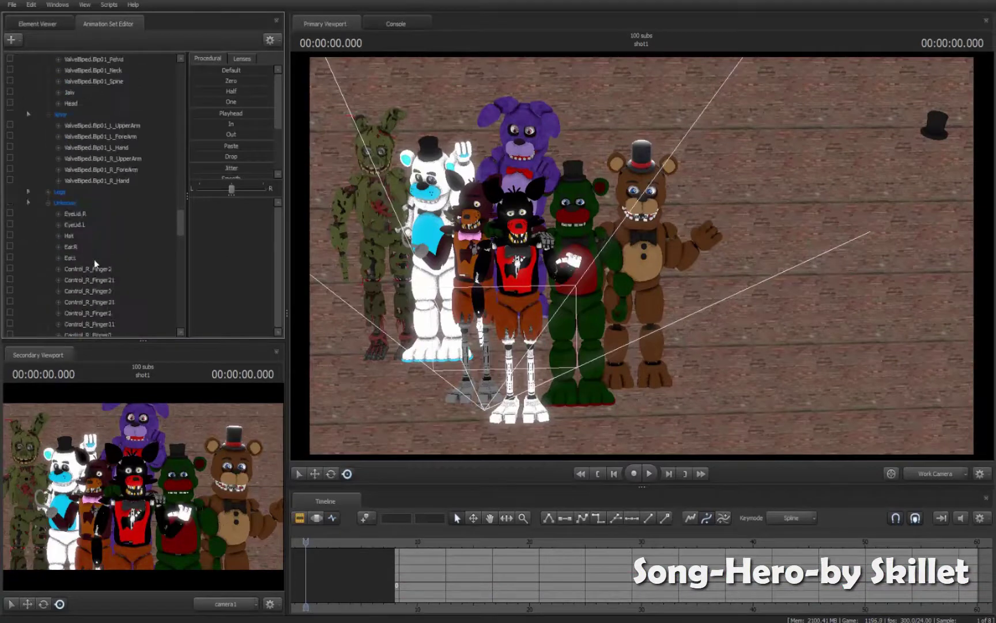
right_click(75, 236)
click(126, 299)
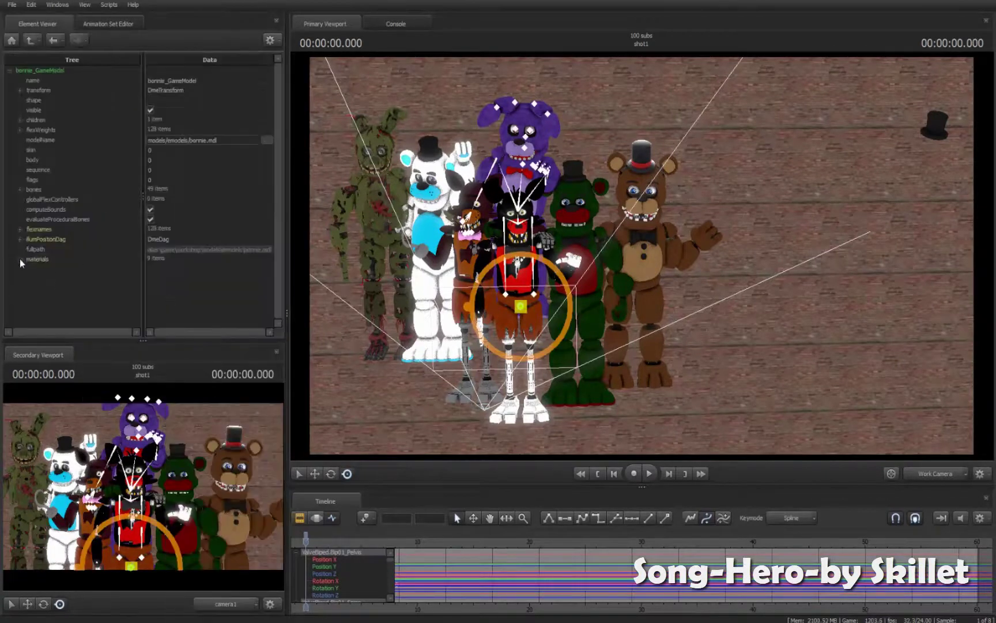
- Add a string attribute named $basetexture to Bonnie's bonnie 1 and bonnie 2 materials
right_click(45, 283)
mouse_move(87, 364)
click(202, 413)
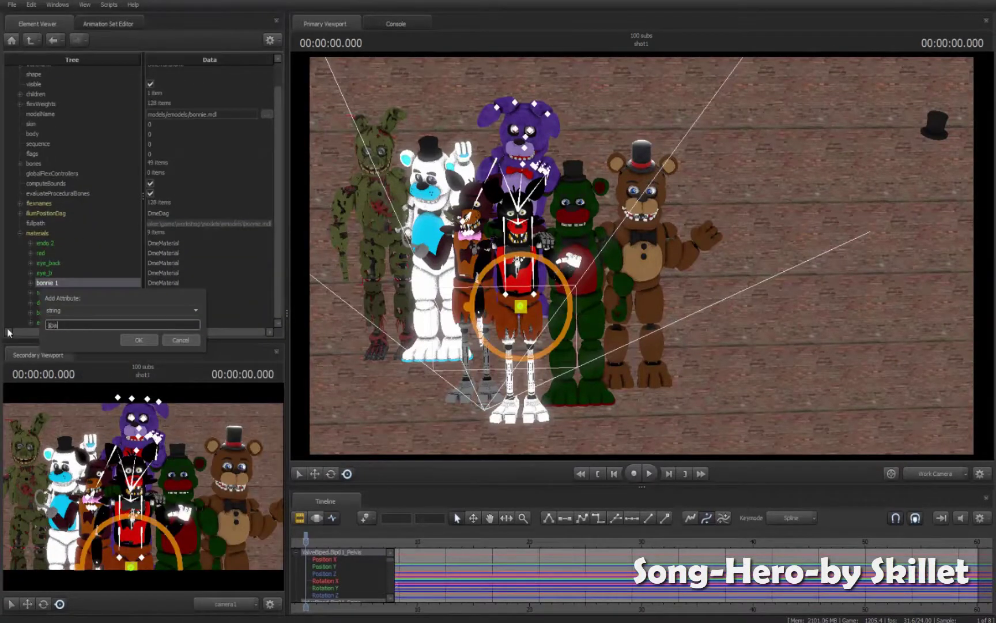
text($basetexture)
key(Return)
right_click(57, 312)
mouse_move(87, 358)
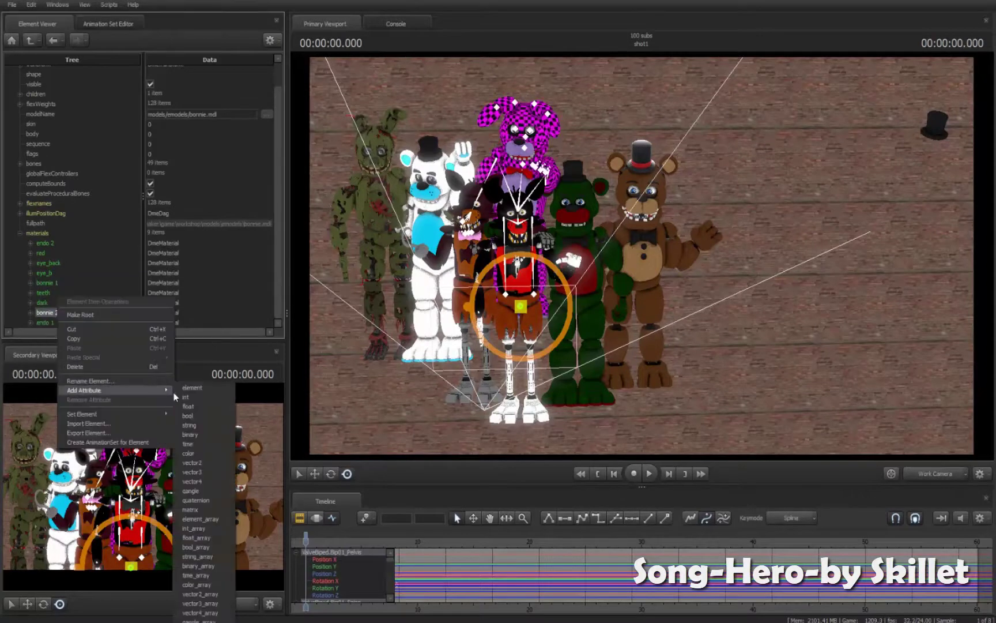
click(201, 428)
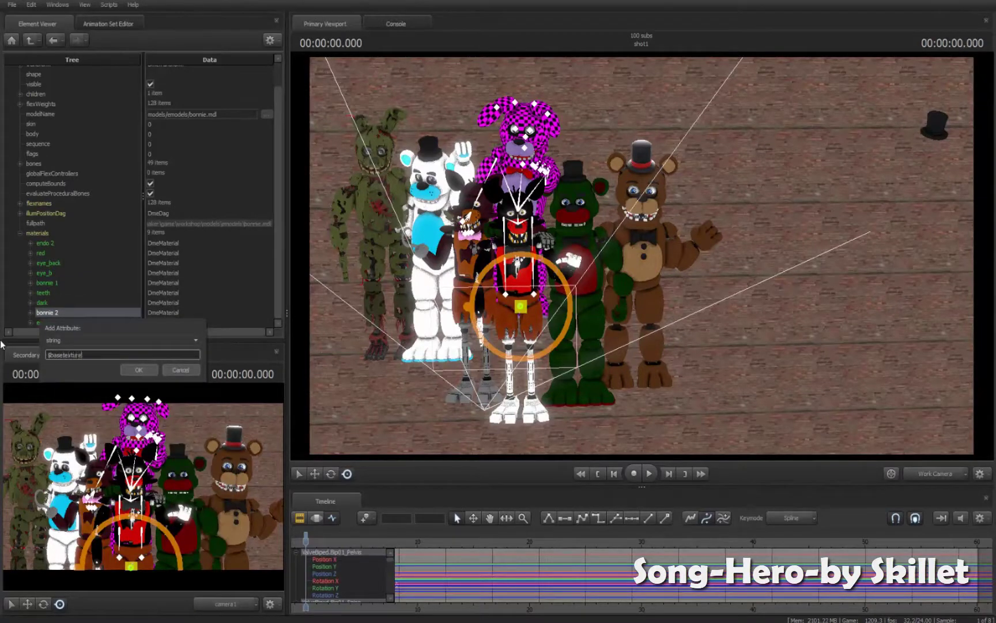
key(Return)
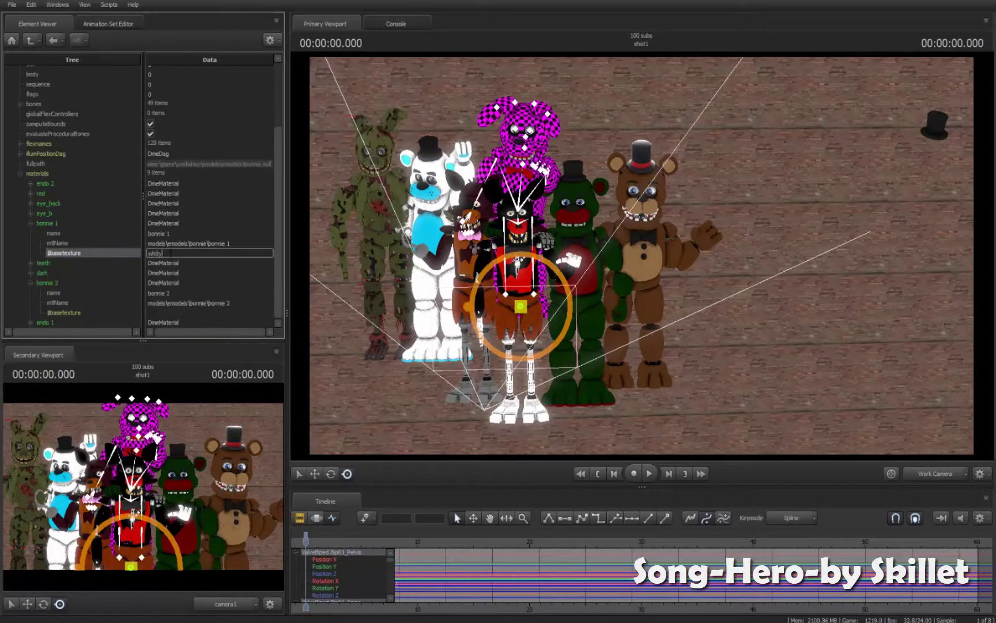
- Set $basetexture to white on both the bonnie 1 and bonnie 2 materials
click(171, 254)
text(white)
key(Return)
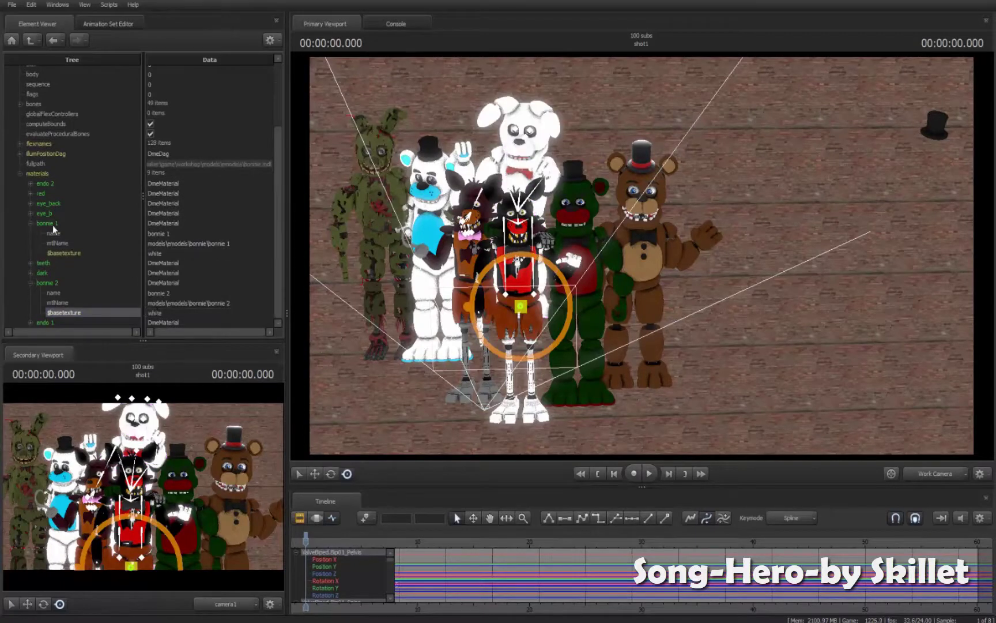
- Add a color attribute named $color to Bonnie's bonnie 1 material and set it to bright magenta-pink
right_click(54, 226)
mouse_move(86, 277)
click(180, 364)
text($color)
key(Return)
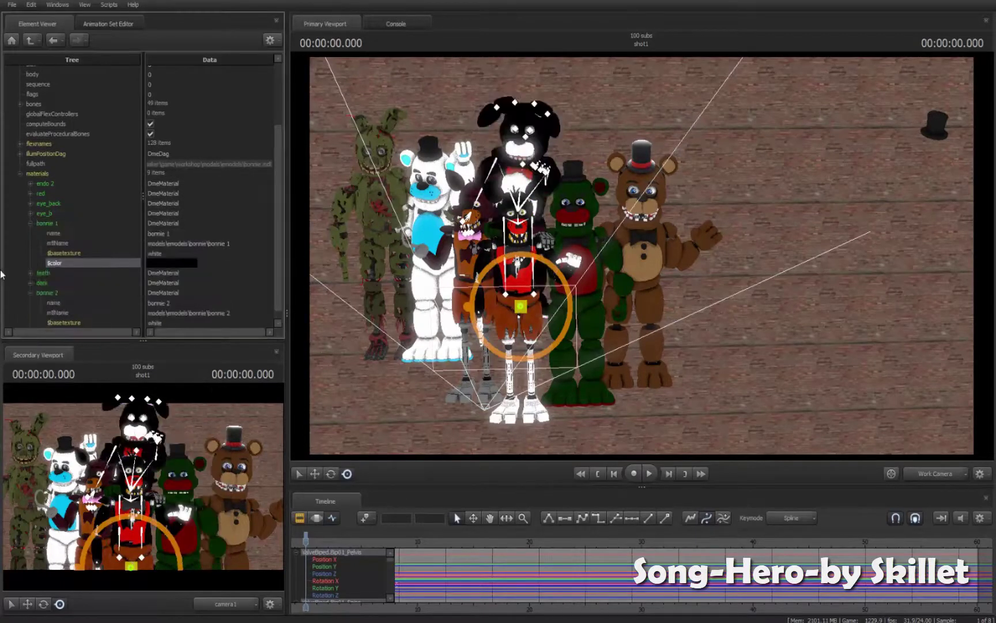
click(173, 263)
click(282, 300)
click(270, 289)
click(714, 373)
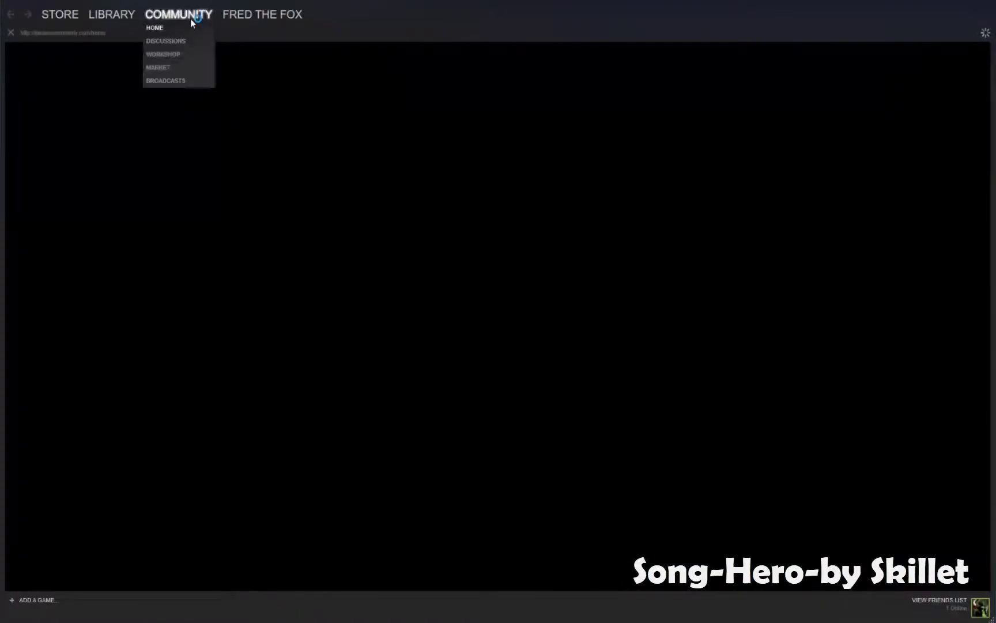
- Switch to Steam, open the Workshop and find the Source Filmmaker workshop by entering "sou"
click(173, 55)
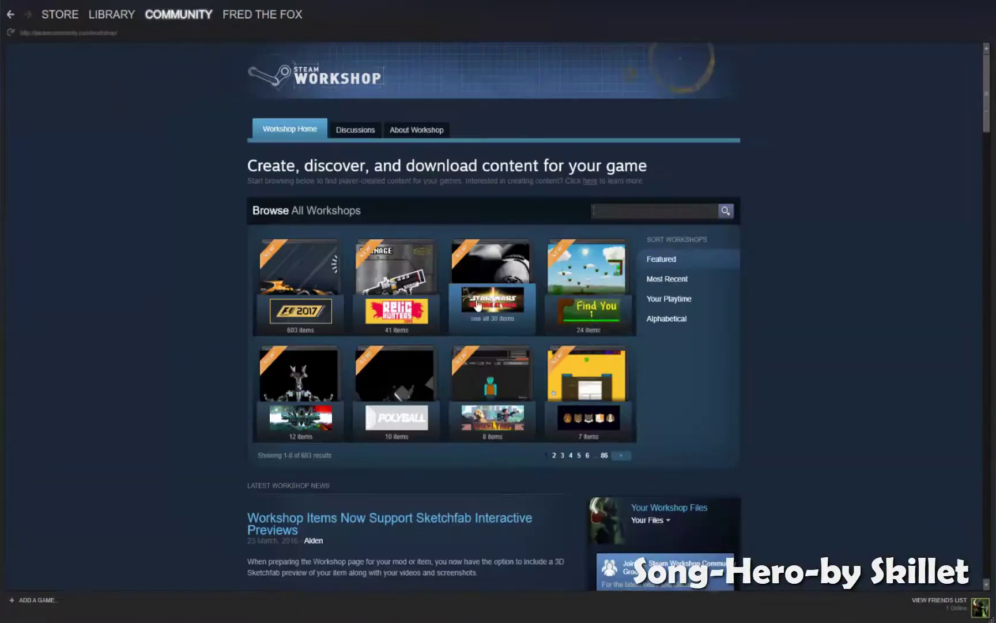
text(sou)
click(646, 231)
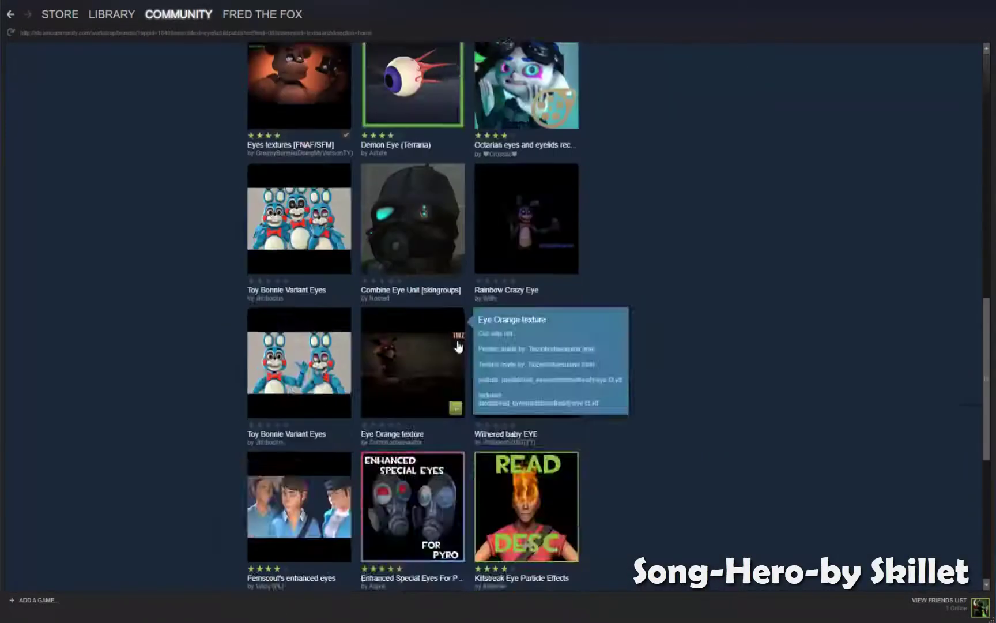
- Open the Fnaf eye textures V1 item among the eye results and copy its eye toy bonnie.vtf texture path
scroll(530, 346, down, 5)
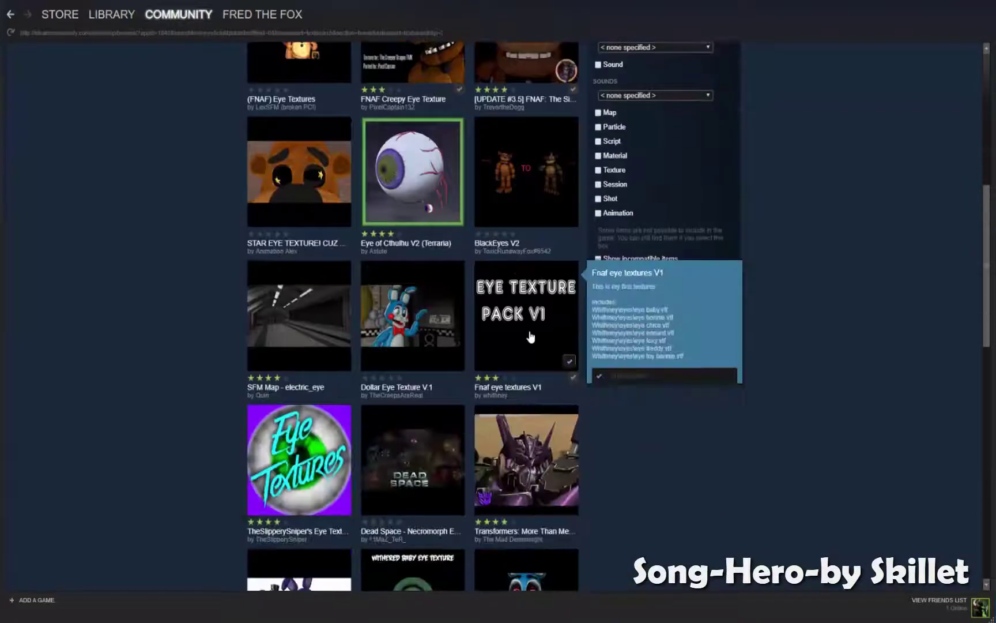
click(530, 337)
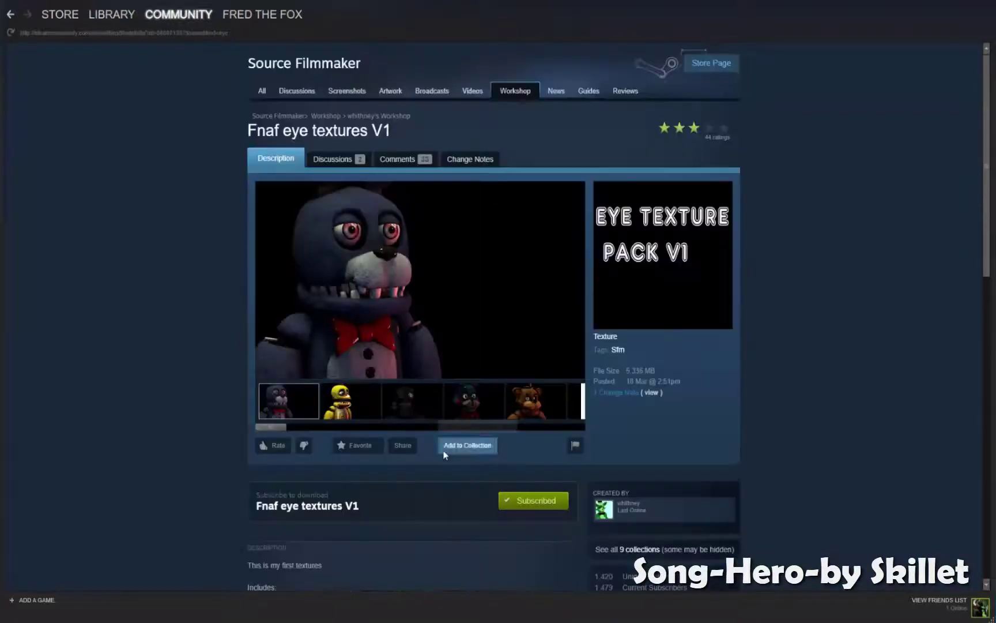
scroll(530, 338, down, 4)
double_click(349, 443)
drag(254, 444, 247, 443)
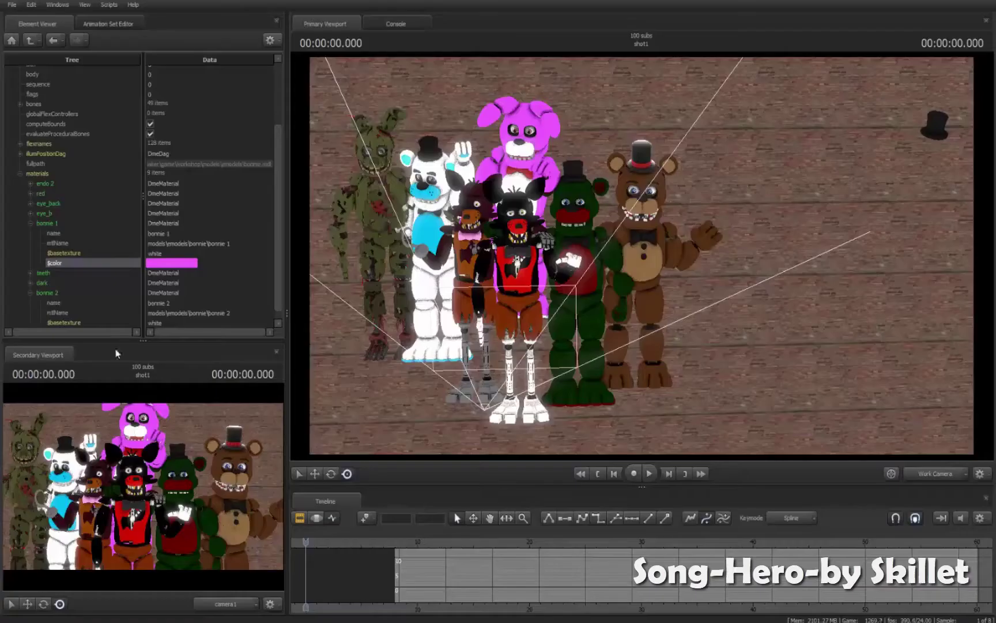
- Add a string attribute named $basetexture to Bonnie's eye_b material and set it to the eye toy bonnie.vtf path
right_click(58, 199)
mouse_move(116, 292)
click(193, 333)
text($basetex)
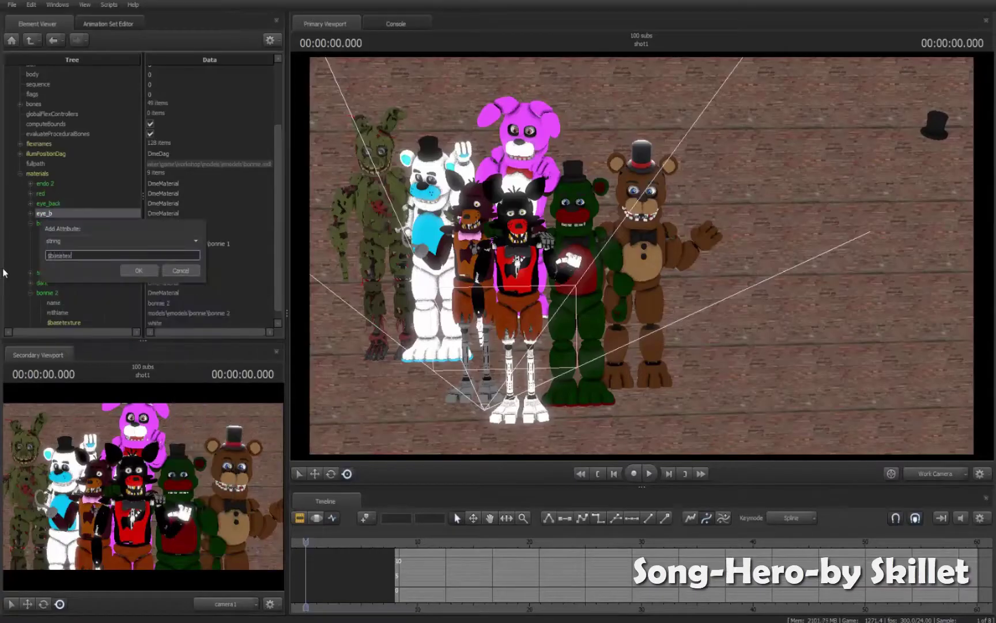
text(ture)
key(Return)
click(168, 243)
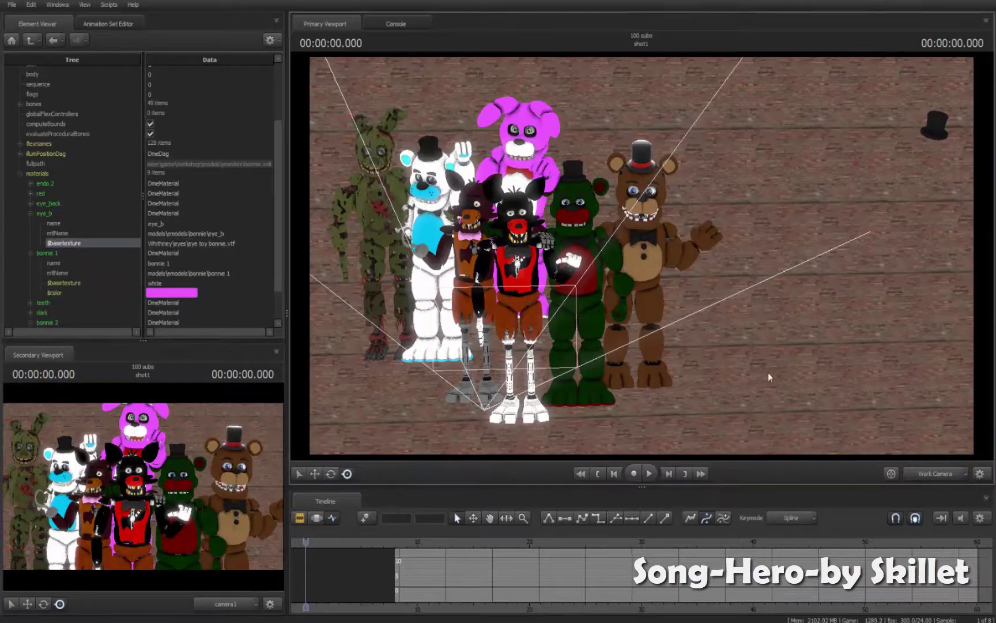
- Show the mangle_bow1 model in the Element Viewer
click(109, 24)
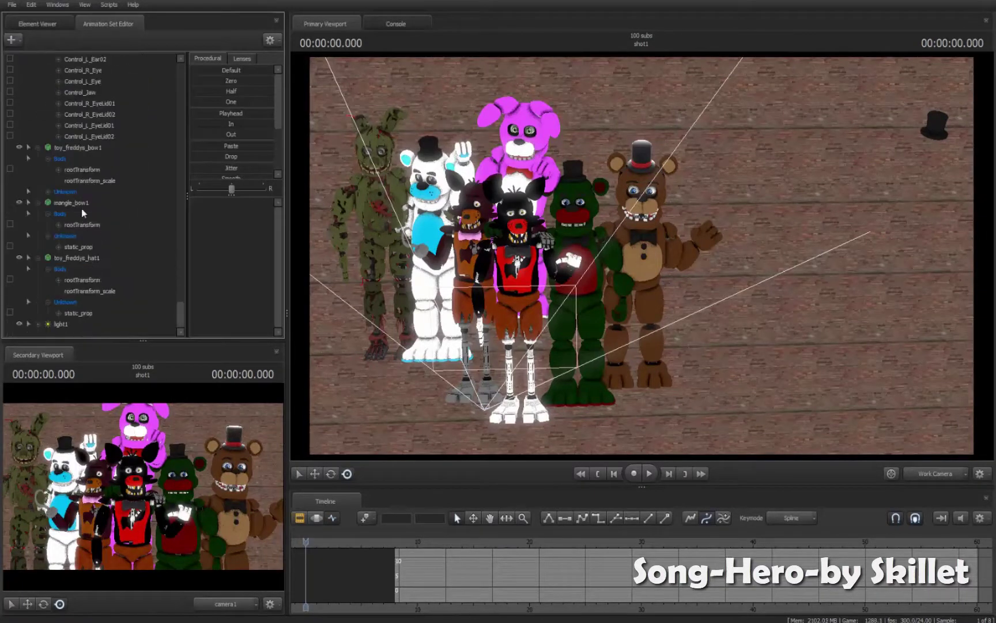
right_click(82, 206)
click(127, 267)
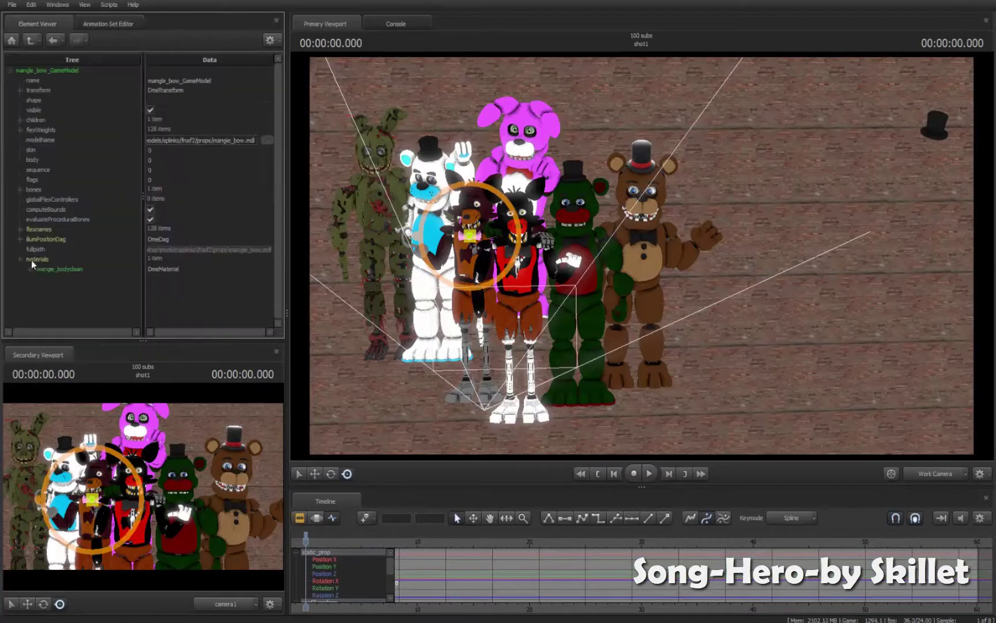
- Add a color attribute named $color to the bow's mangle_bodyclean material and set it to blue
right_click(31, 259)
mouse_move(93, 349)
click(179, 416)
text($color)
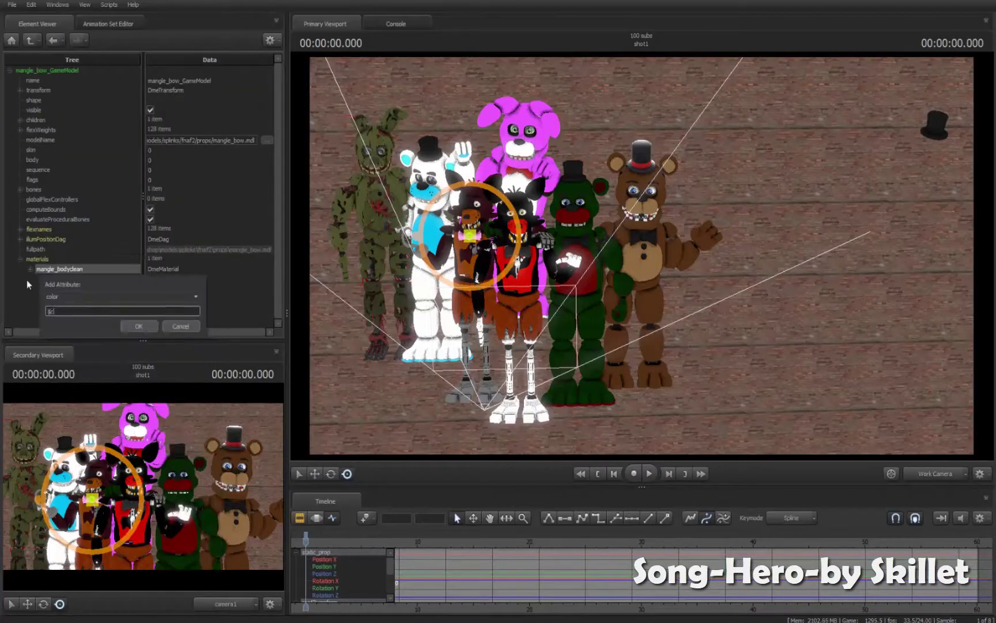
key(Return)
click(291, 340)
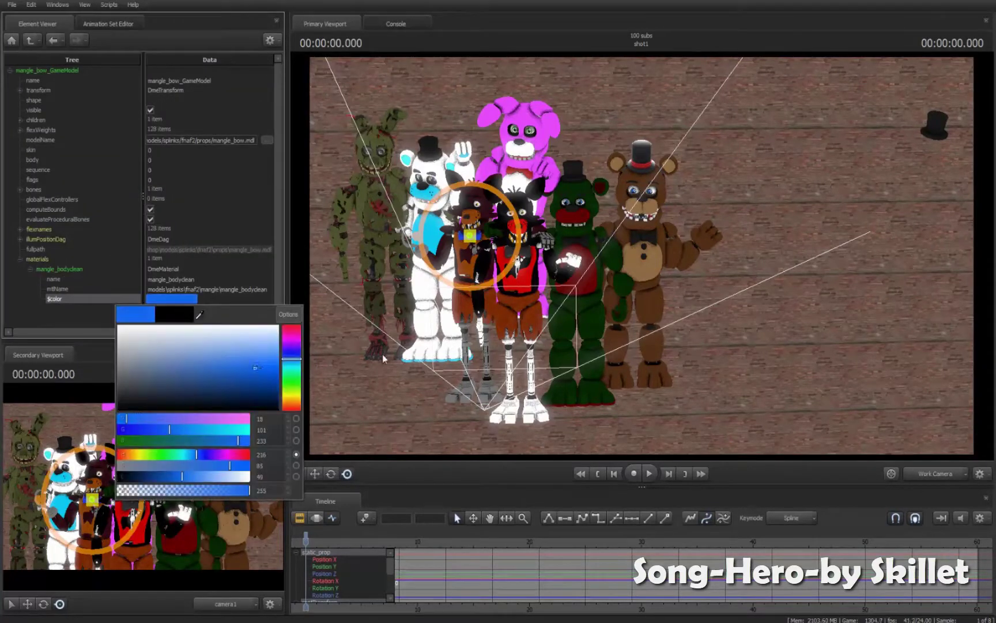
- Show the toy_freddys_bow1 model in the Element Viewer
click(83, 24)
click(85, 149)
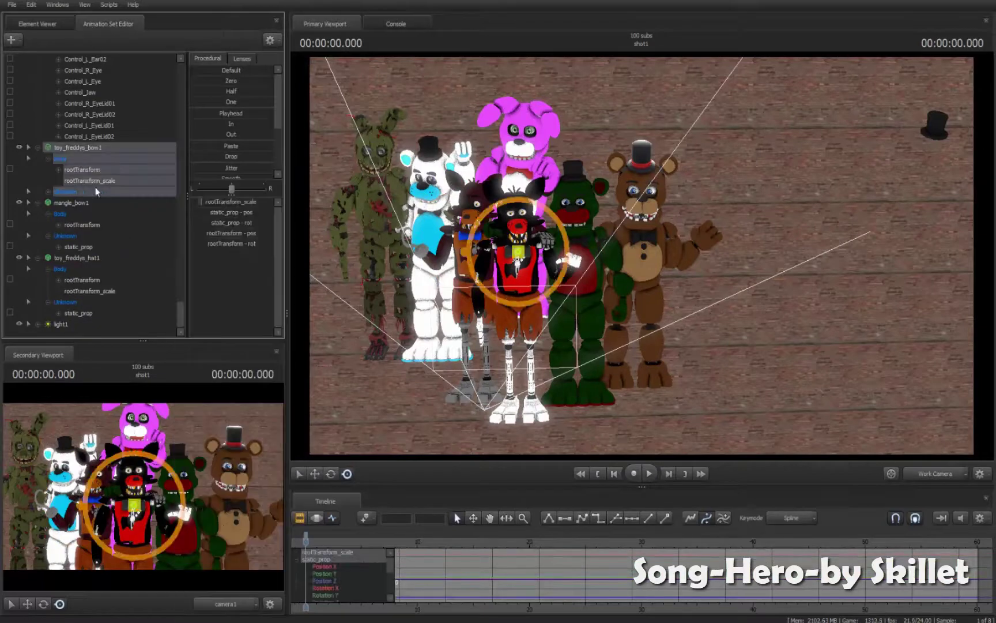
right_click(85, 149)
click(136, 239)
- Add a string attribute named $basetexture to the bow's newfreddy_body material and set it to white
right_click(55, 269)
click(90, 346)
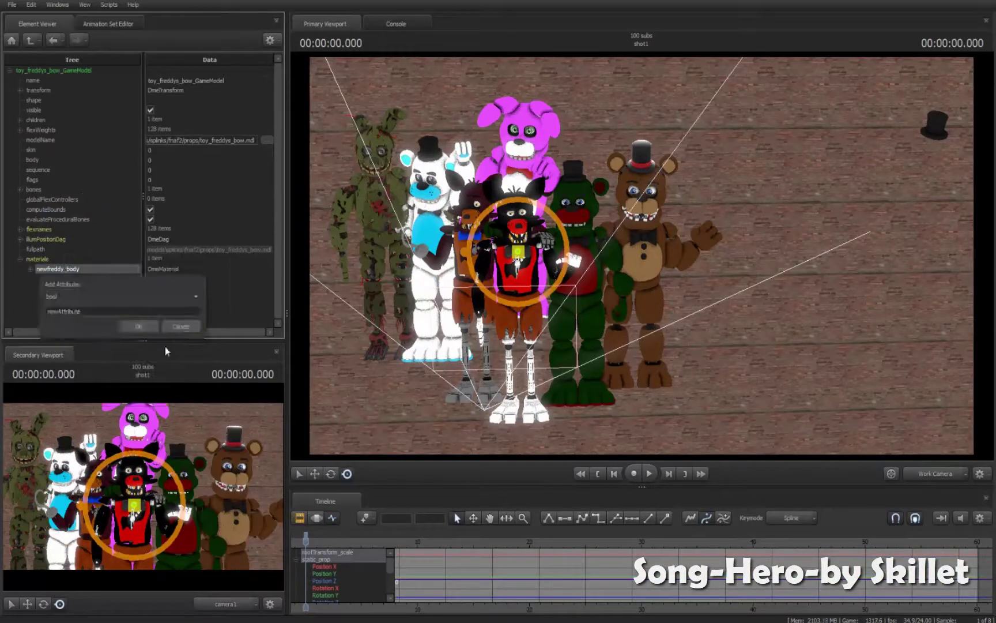
click(121, 297)
click(133, 347)
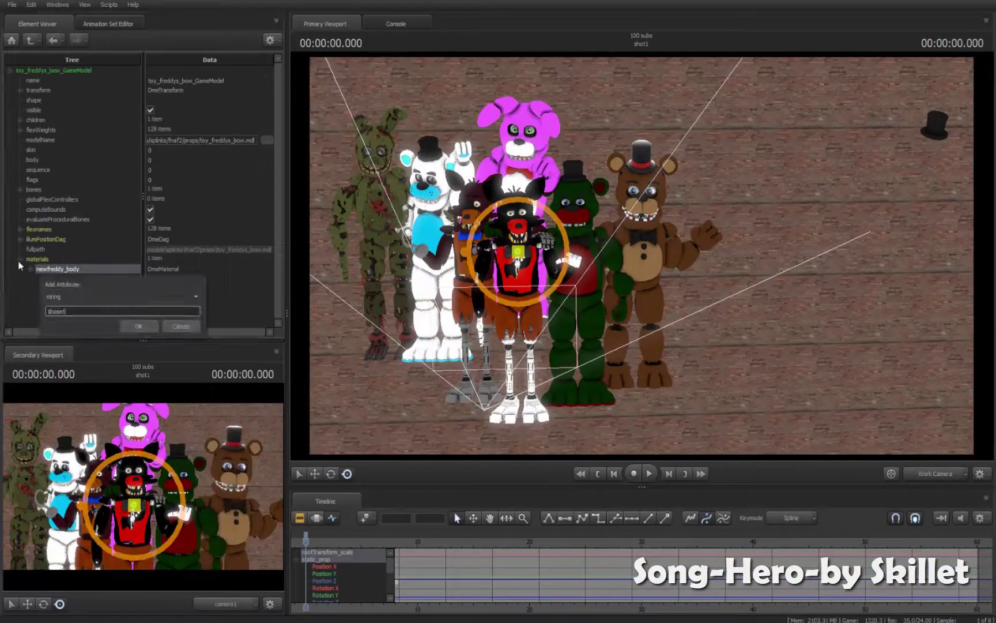
key(Return)
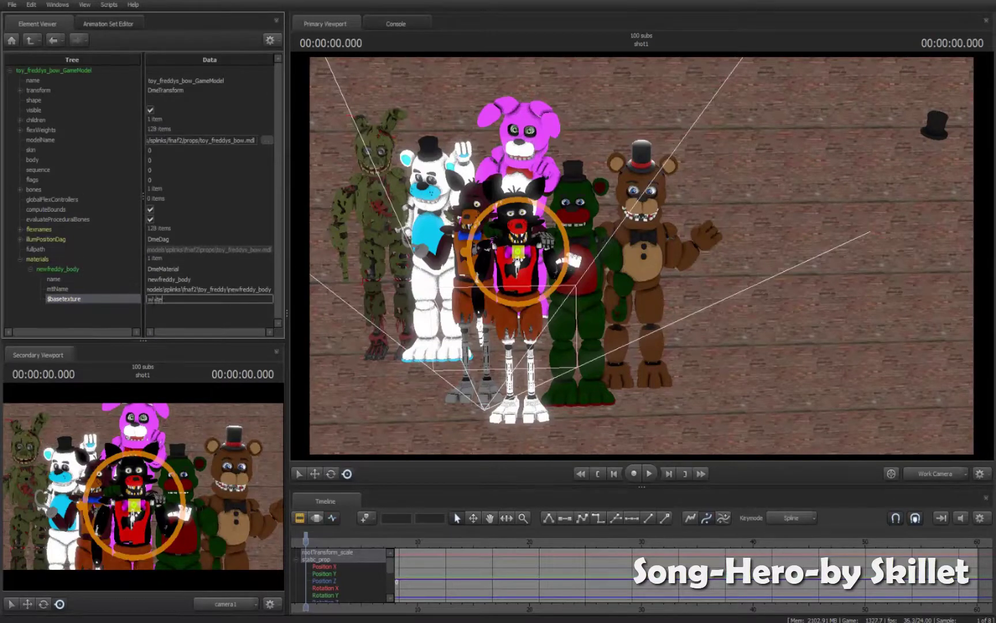
- Add a color attribute named $color to the newfreddy_body material and set it to green
right_click(58, 269)
mouse_move(133, 346)
click(203, 414)
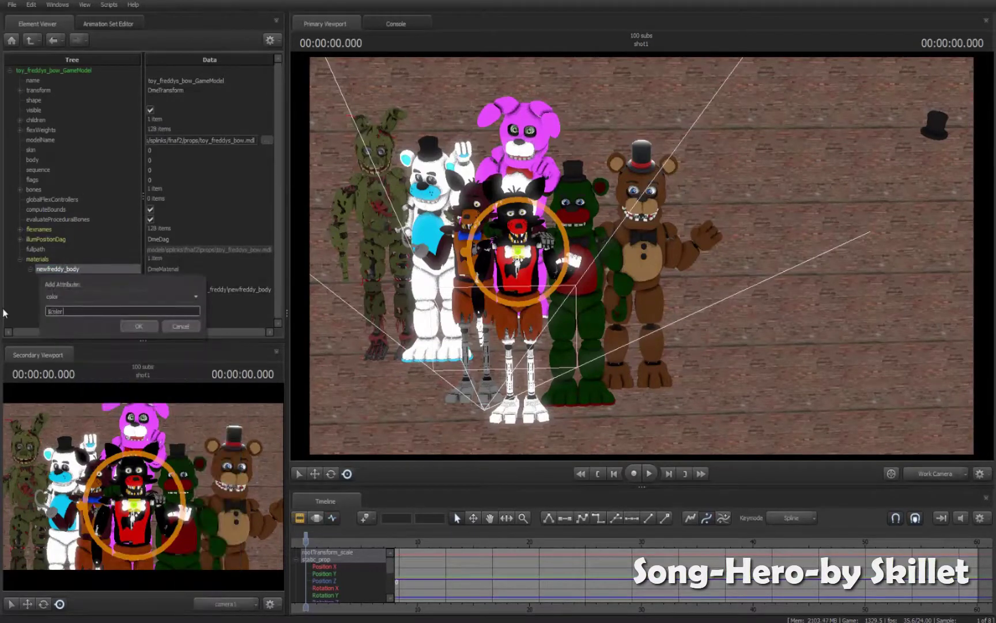
text($color)
key(Return)
click(171, 308)
drag(291, 418, 292, 392)
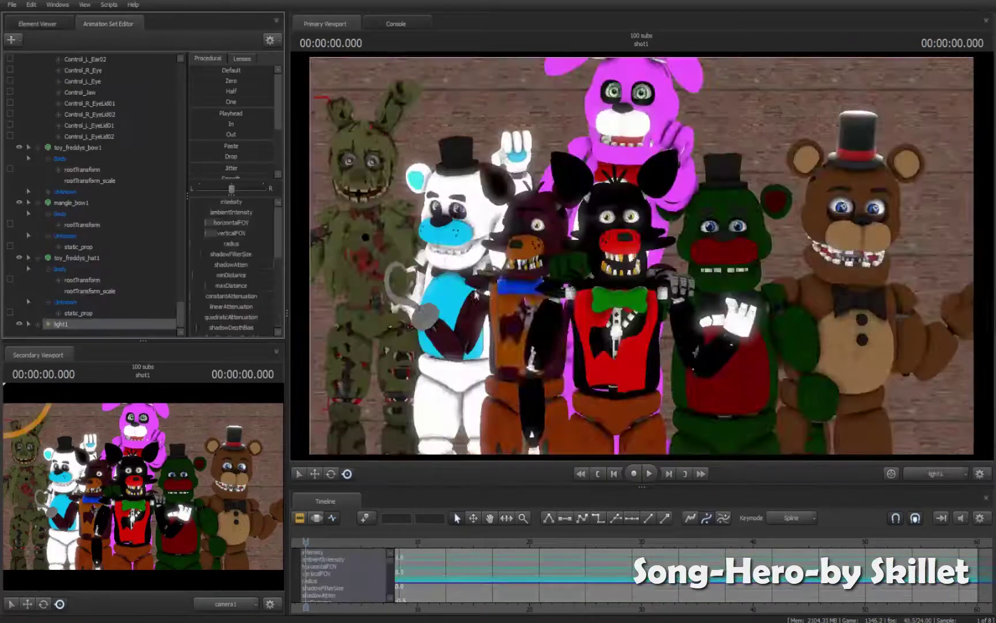
- Adjust light1's settings and create an animation set for a second light
drag(239, 213, 217, 202)
click(11, 39)
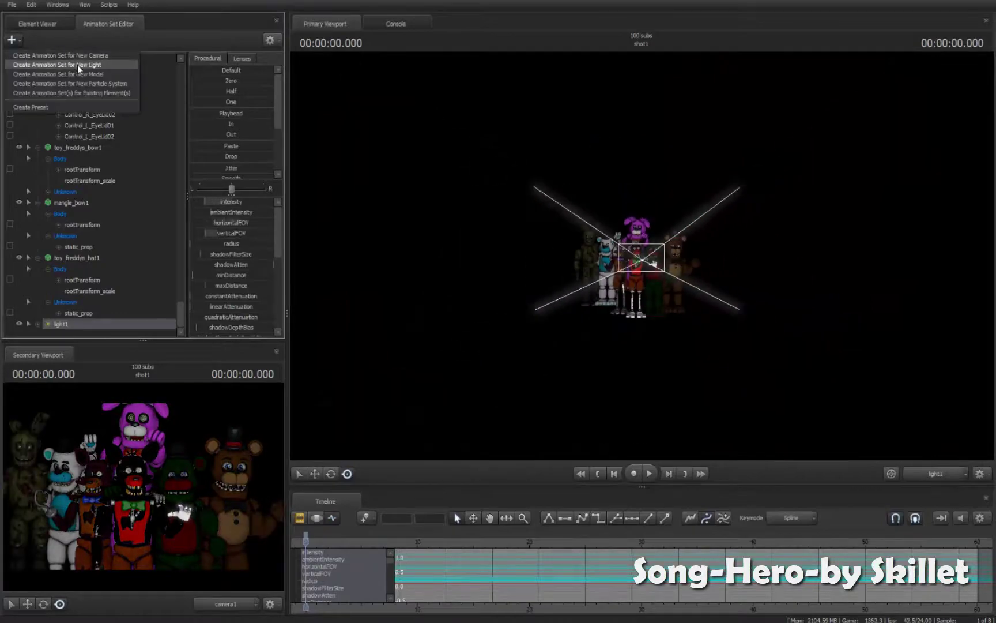
click(77, 65)
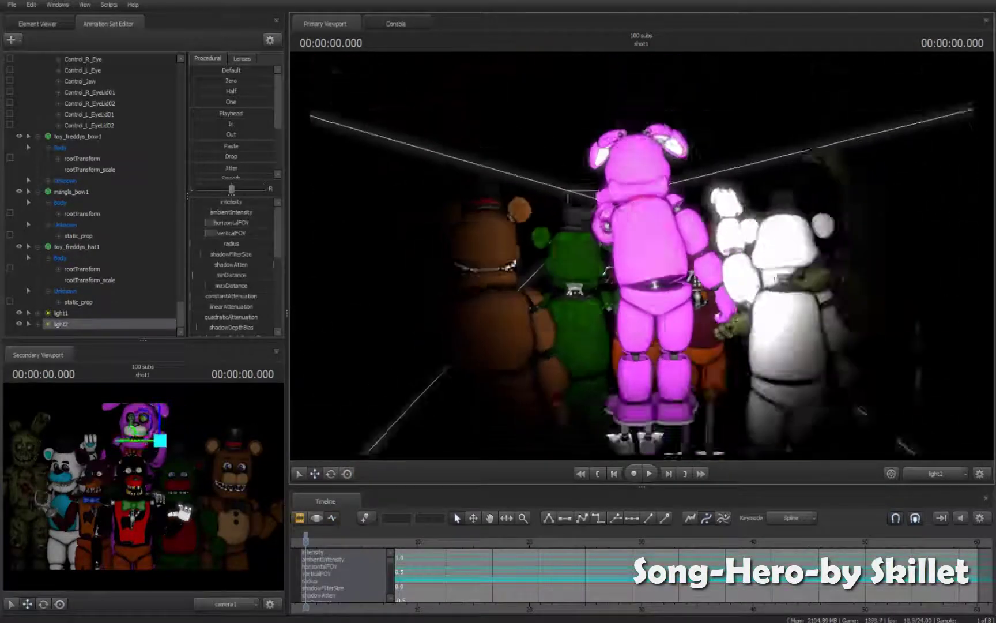
- Enable volumetrics on light2 behind the group and raise its intensity and its horizontal and vertical FOV
right_click(148, 324)
click(167, 470)
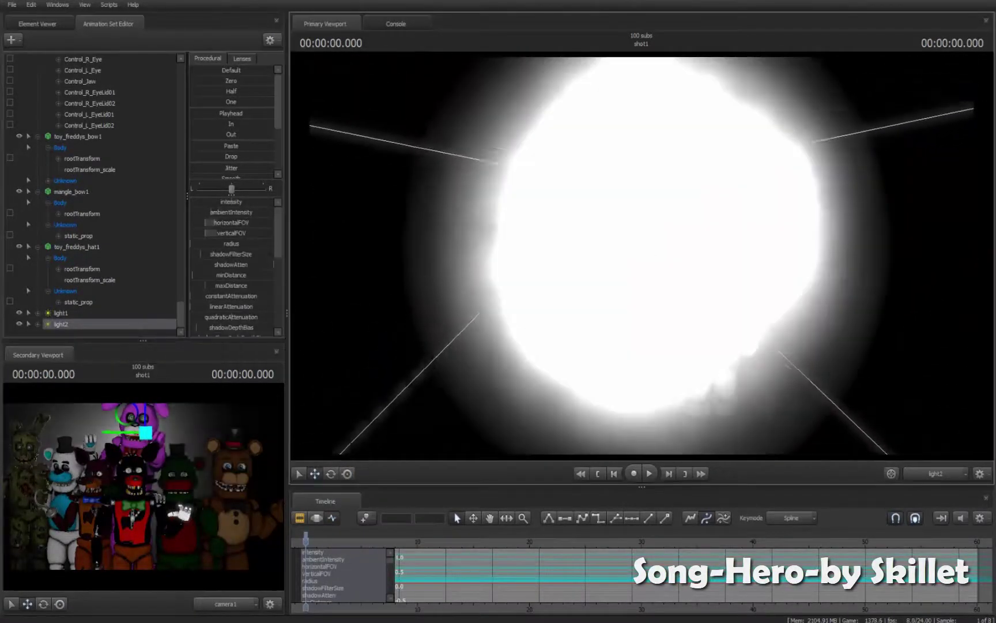
drag(224, 226, 257, 226)
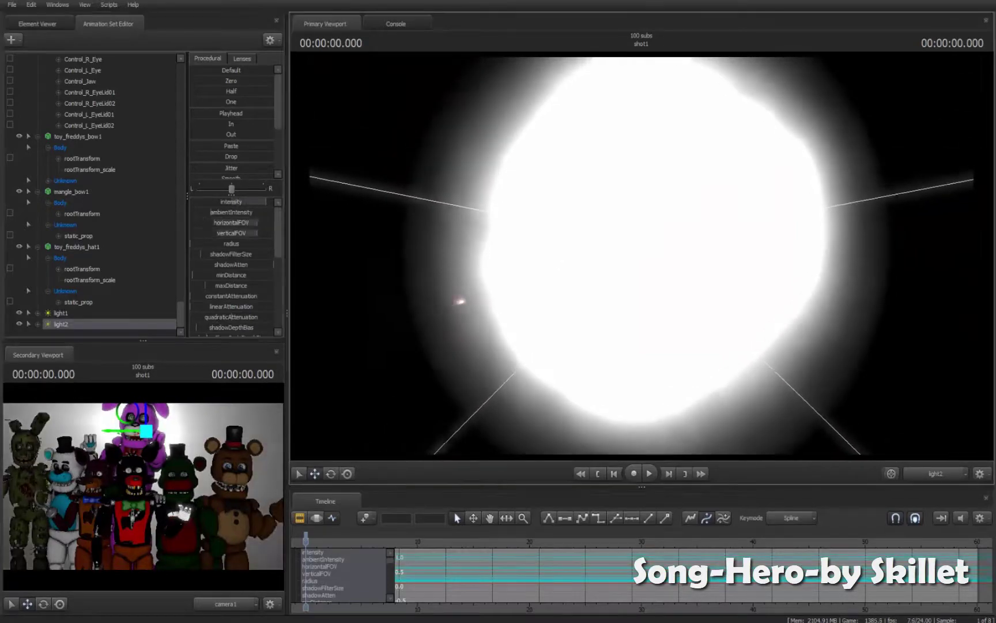
- Start setting a gobo texture for light2 and browse the VTF texture previews from the concrete files through to the fnaf3_gold drawings
right_click(69, 327)
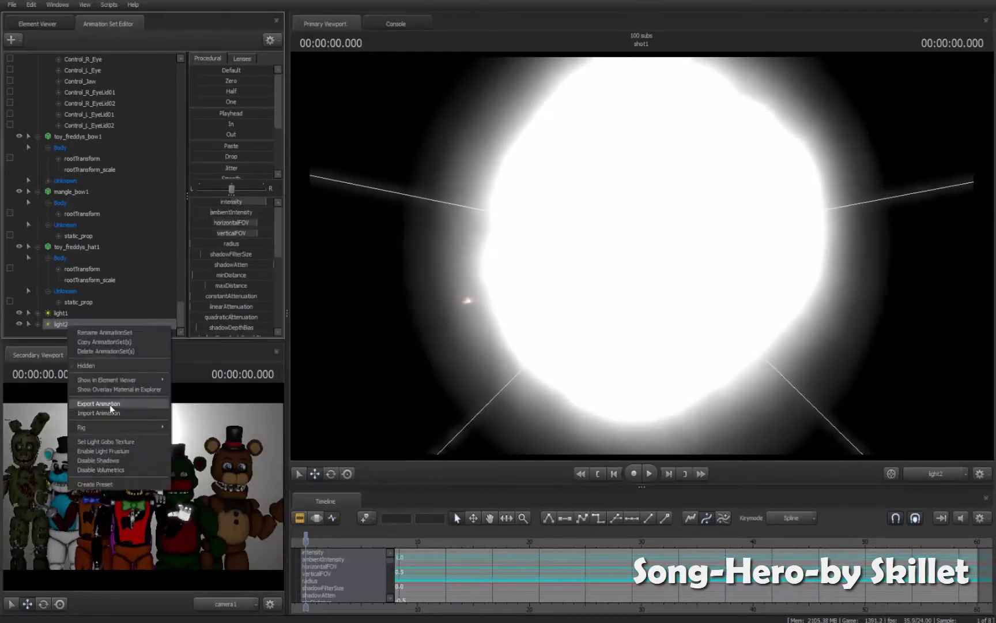
click(122, 441)
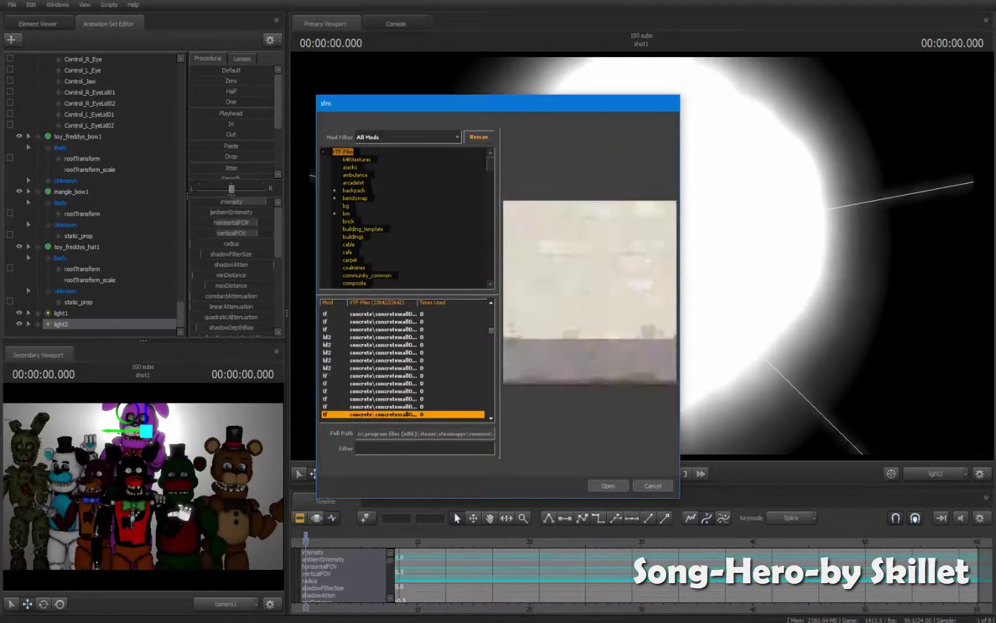
key(Down)
key(Down)
key(Down)
key(Down)
key(Down)
key(Down)
key(Down)
key(Down)
key(Down)
key(Down)
key(Down)
key(Down)
key(Down)
key(Down)
key(Down)
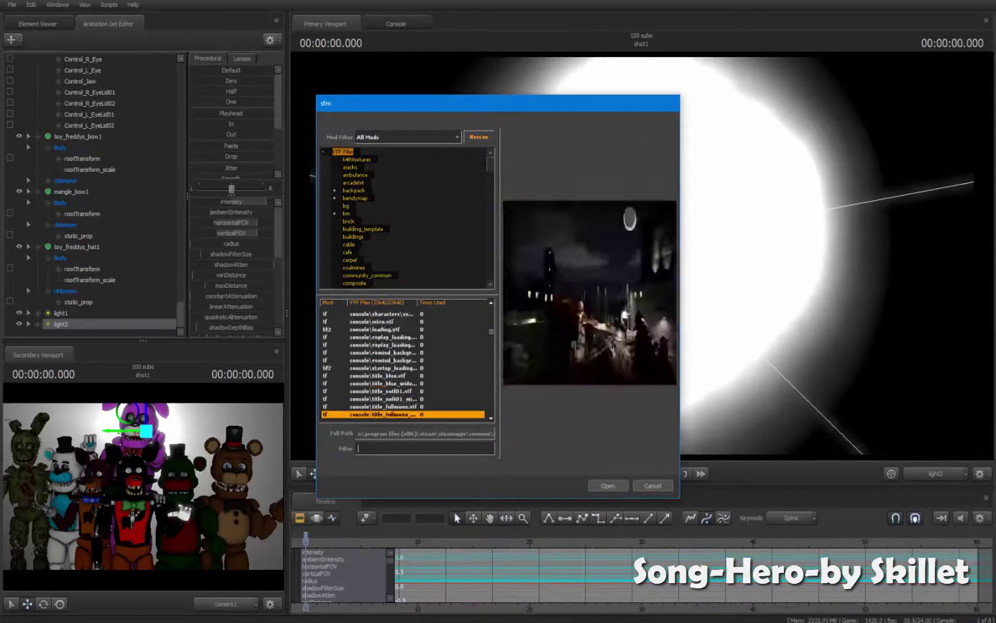
key(Down)
key(Down)
key(Down)
key(Down)
key(Down)
key(Down)
key(Down)
key(Down)
key(Down)
key(Down)
key(Down)
key(Down)
key(Down)
key(Down)
key(Down)
key(Down)
key(Down)
key(Down)
key(Down)
key(Down)
key(Down)
key(Down)
key(Down)
key(Down)
key(Down)
key(Down)
key(Down)
key(Down)
key(Down)
key(Down)
key(Down)
key(Down)
key(Down)
key(Down)
key(Down)
key(Down)
key(Down)
key(Down)
key(Down)
key(Down)
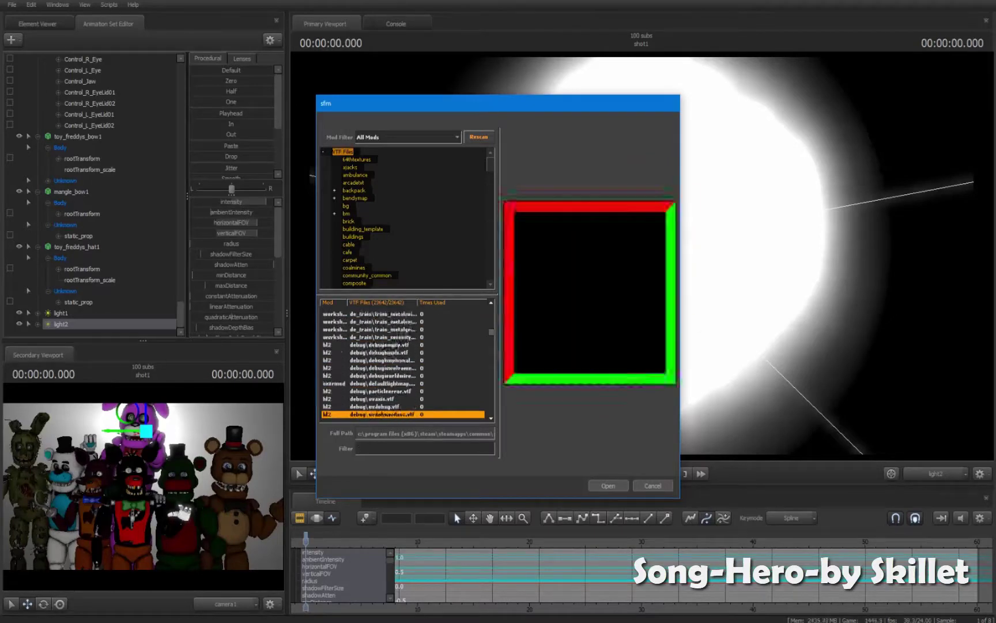
key(Up)
key(Up)
key(Up)
key(Up)
key(Up)
key(Up)
key(Up)
key(Up)
key(Up)
key(Up)
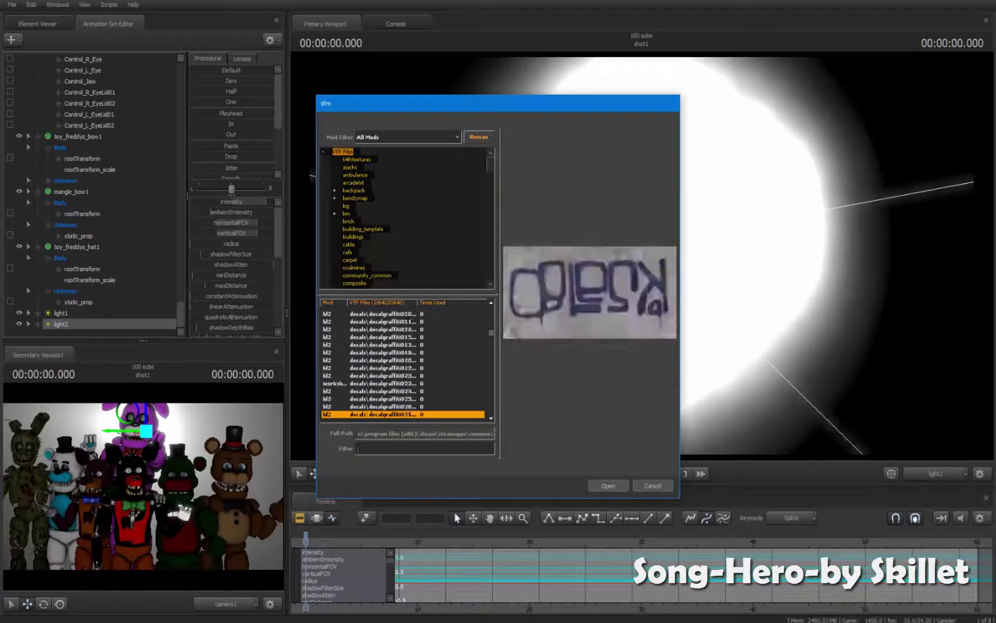
key(Down)
key(Down)
key(Down)
key(Down)
key(Down)
key(Down)
key(Down)
key(Down)
key(Down)
key(Down)
key(Down)
key(Down)
key(Down)
key(Down)
key(Down)
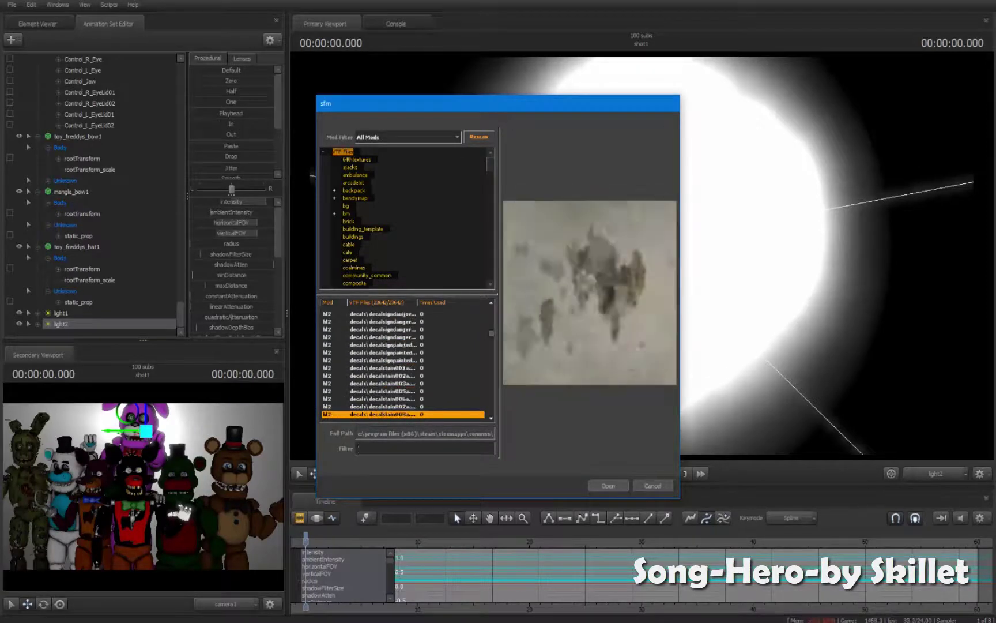
key(Down)
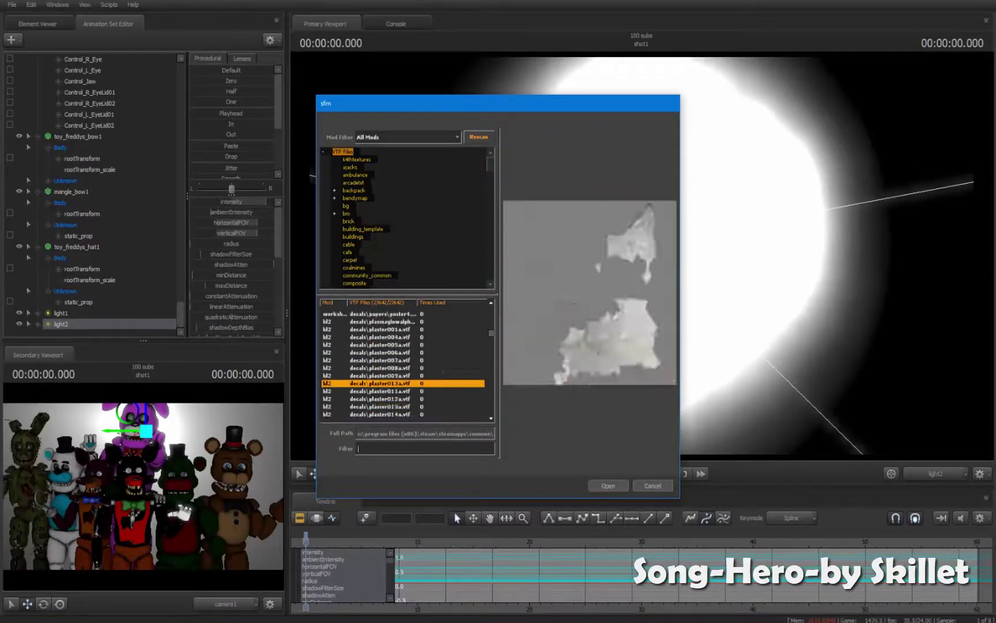
key(Down)
key(Down)
key(Down)
key(Down)
key(Down)
key(Down)
key(Down)
key(Down)
key(Down)
key(Down)
key(Down)
key(Down)
key(Down)
key(Down)
key(Down)
key(Down)
key(Down)
key(Down)
key(Down)
key(Down)
key(Down)
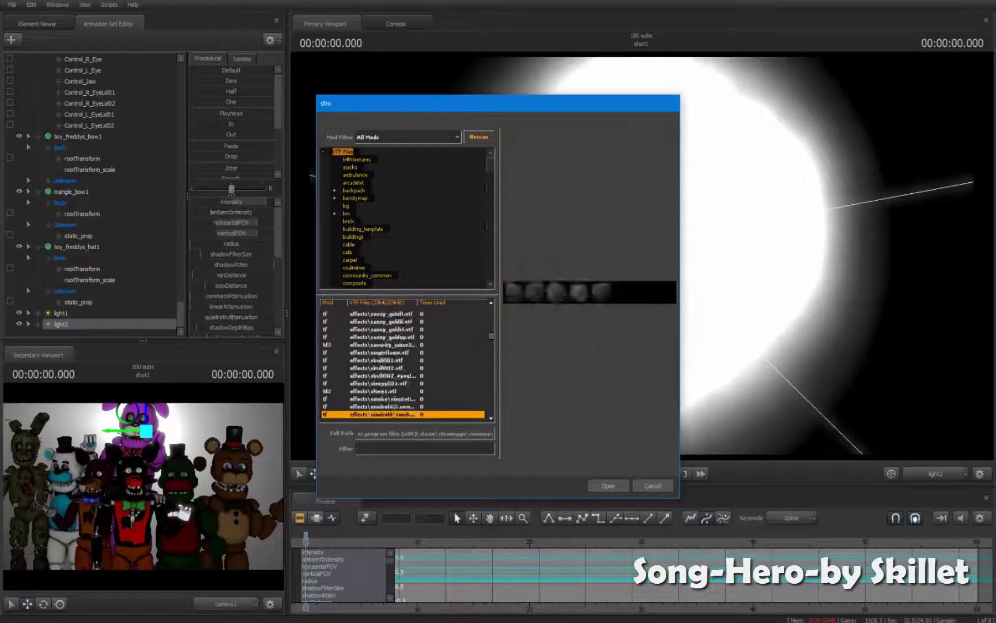
key(Down)
key(Down)
key(Down)
key(Down)
key(Down)
key(Down)
key(Down)
key(Down)
key(Down)
key(Down)
key(Down)
key(Down)
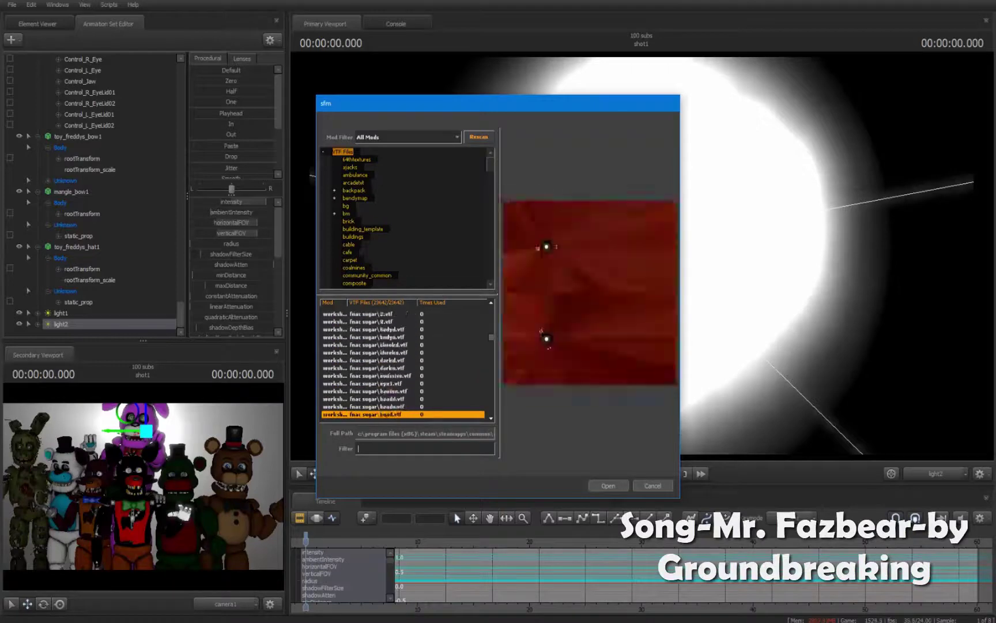
key(Down)
key(Down)
key(Down)
key(Down)
key(Down)
key(Down)
key(Down)
key(Down)
key(Down)
key(Down)
key(Down)
key(Down)
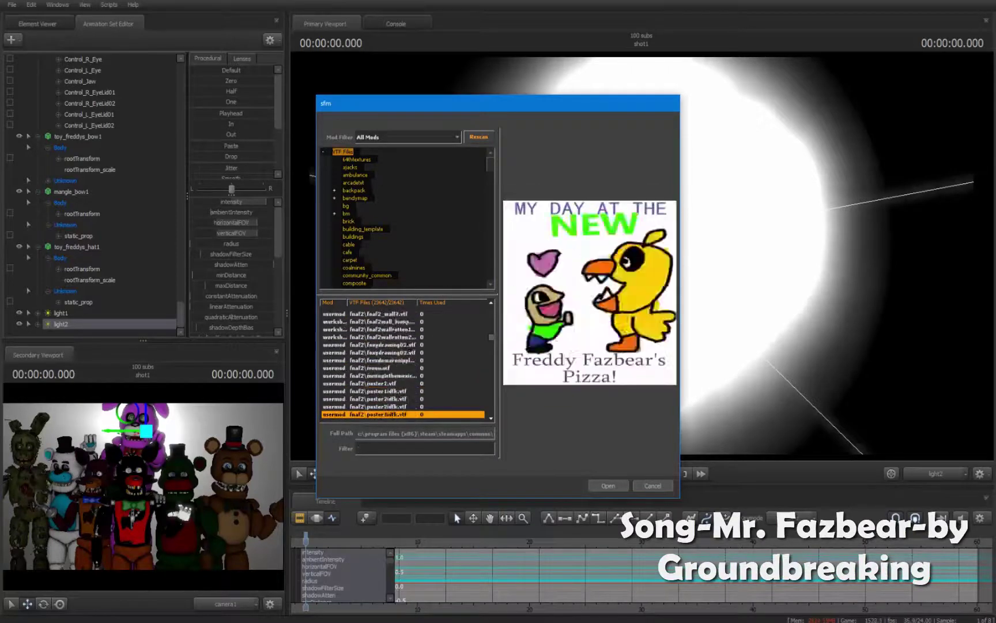
key(Down)
key(Down)
key(Down)
key(Down)
key(Down)
key(Down)
key(Down)
key(Down)
key(Down)
key(Down)
key(Down)
key(Down)
key(Down)
key(Down)
key(Down)
key(Down)
key(Down)
key(Down)
key(Down)
key(Down)
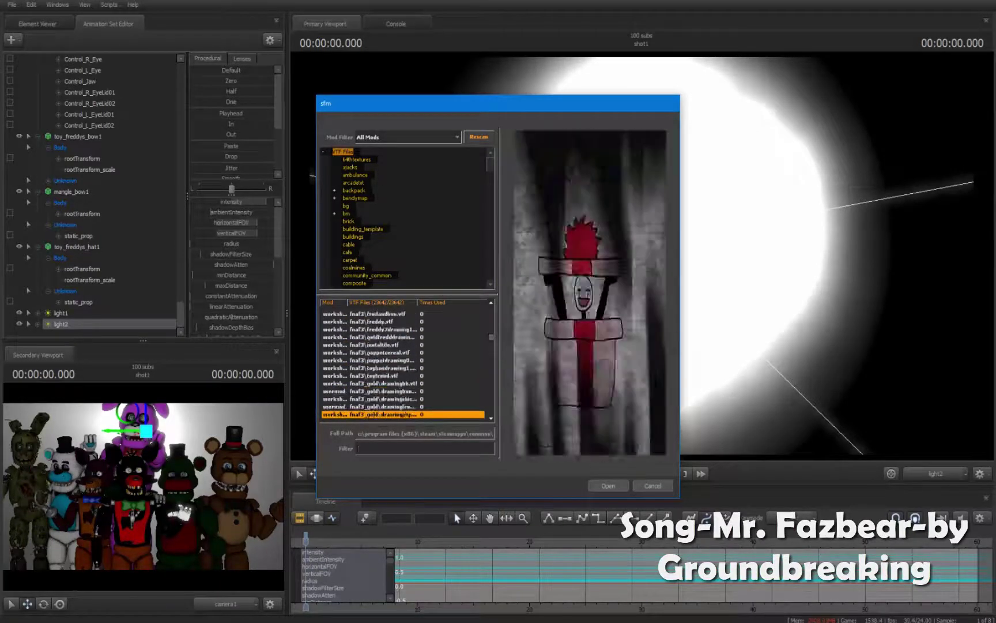
- Browse the VTF textures past the fnaf4map and freddys files, apply the purple curtain with white star outlines as light2's gobo, and nudge the light slightly
key(Down)
key(Down)
key(Down)
key(Down)
key(Down)
key(Down)
key(Down)
key(Down)
key(Down)
key(Down)
key(Down)
key(Down)
key(Down)
key(Down)
key(Down)
key(Down)
key(Down)
key(Down)
key(Down)
key(Down)
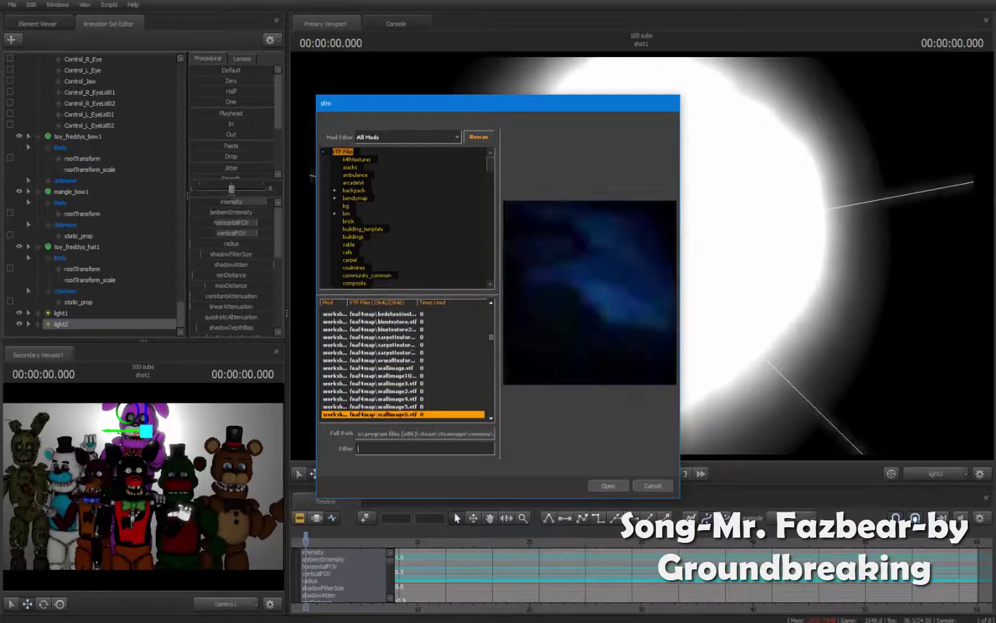
key(Down)
key(Down)
key(Down)
key(Down)
key(Down)
key(Down)
key(Down)
key(Down)
key(Down)
key(Down)
key(Down)
key(Down)
key(Down)
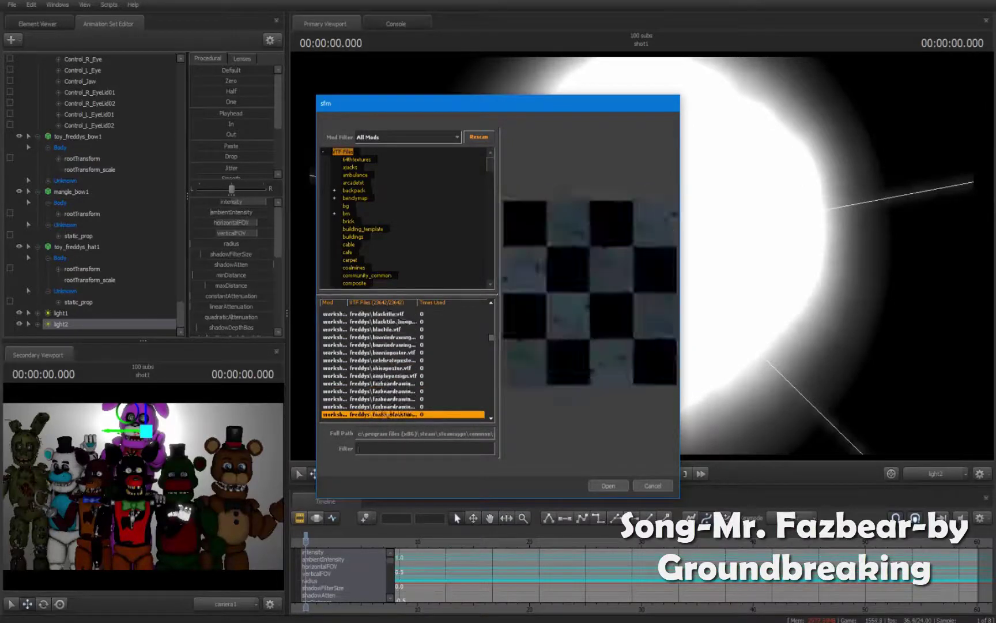
key(Return)
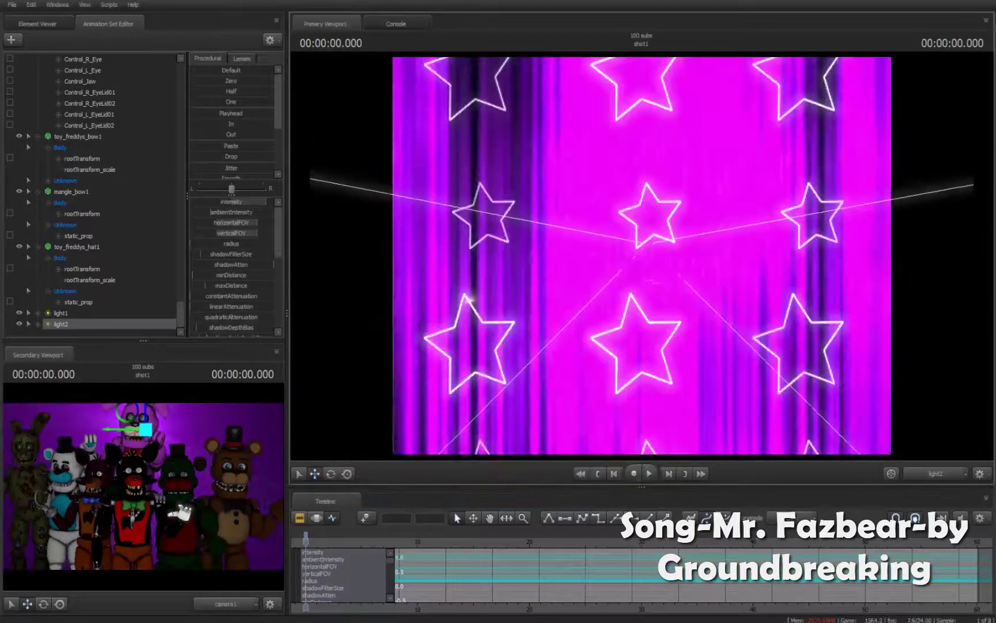
mouse_move(422, 293)
mouse_down()
mouse_move(385, 295)
mouse_move(404, 294)
mouse_up()
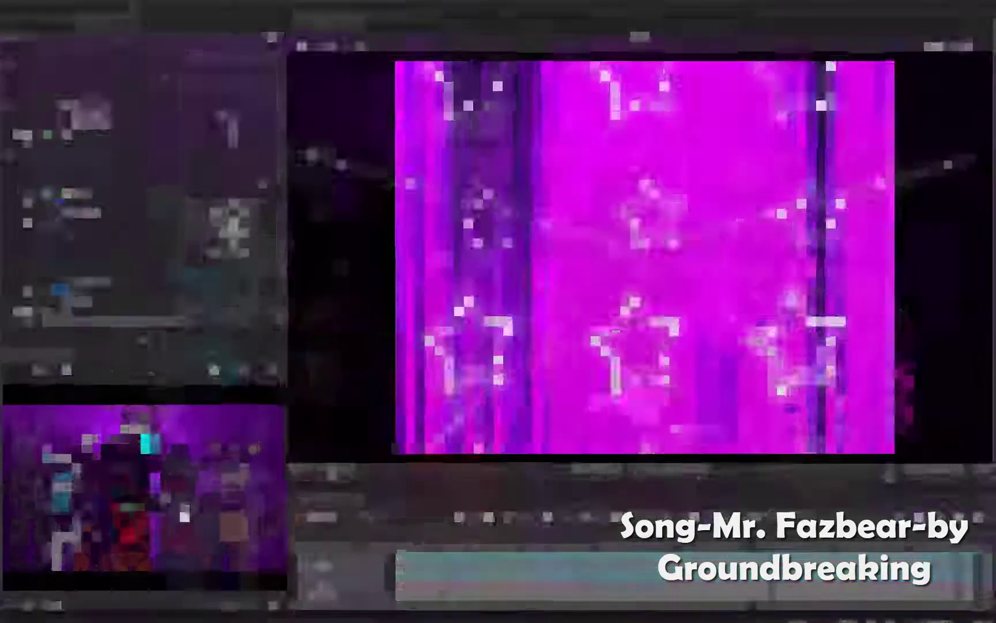